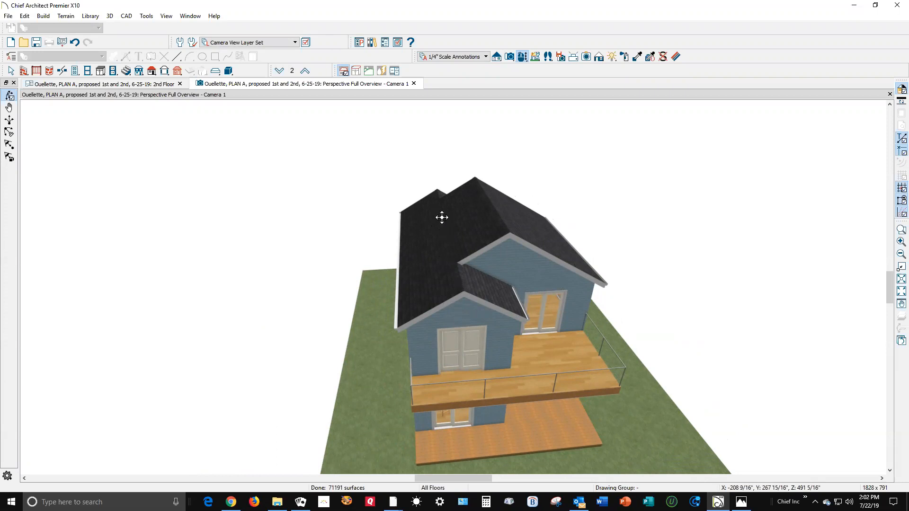
# In the 2nd-floor plan, set the deck-side and bath-side end walls of the bath wing to Dutch Gable Wall.
pyautogui.hotkey('ctrl', 'Tab')
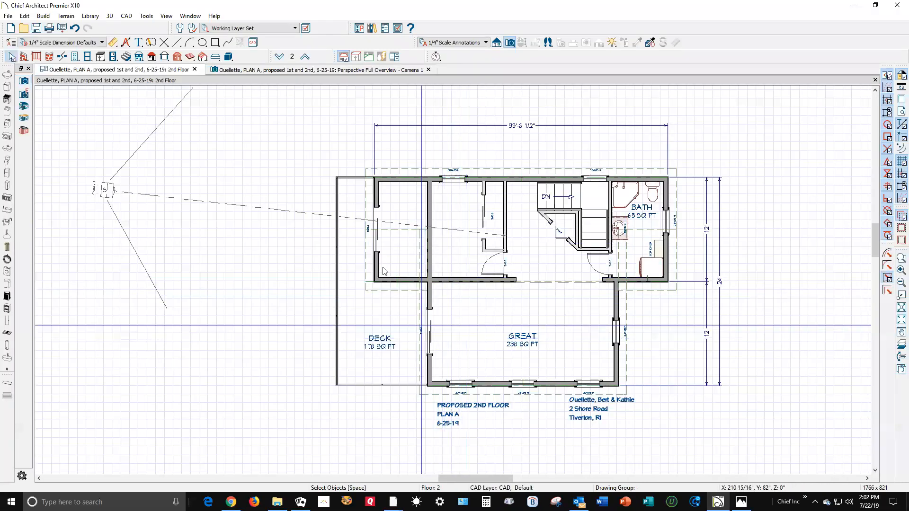
pyautogui.click(377, 248)
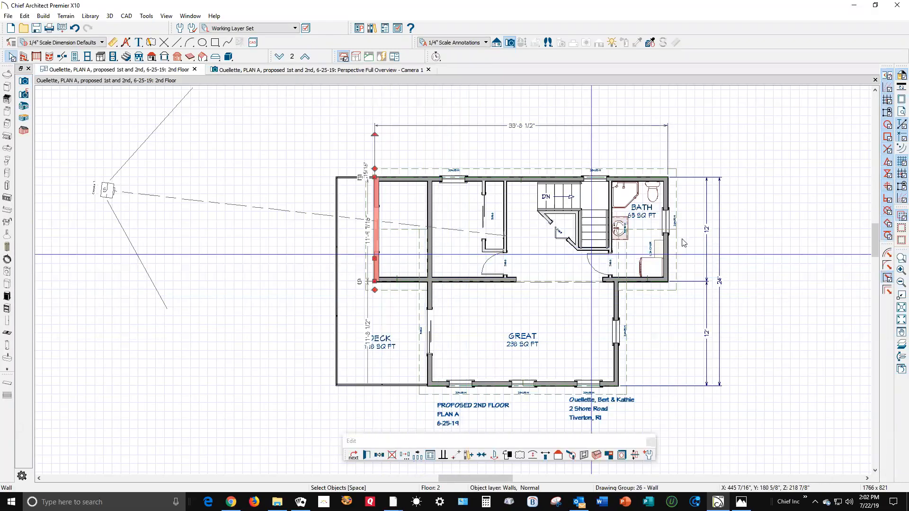
pyautogui.keyDown('shift'); pyautogui.click(667, 258); pyautogui.keyUp('shift')
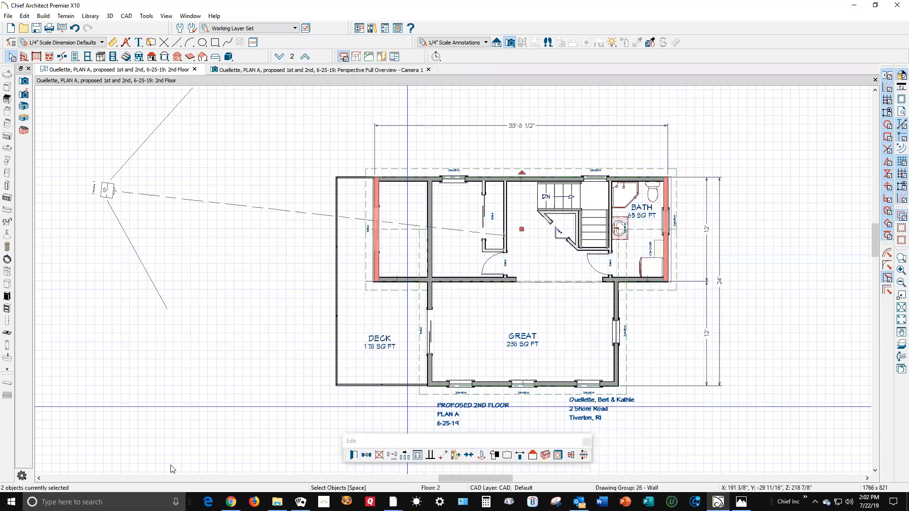
pyautogui.click(354, 455)
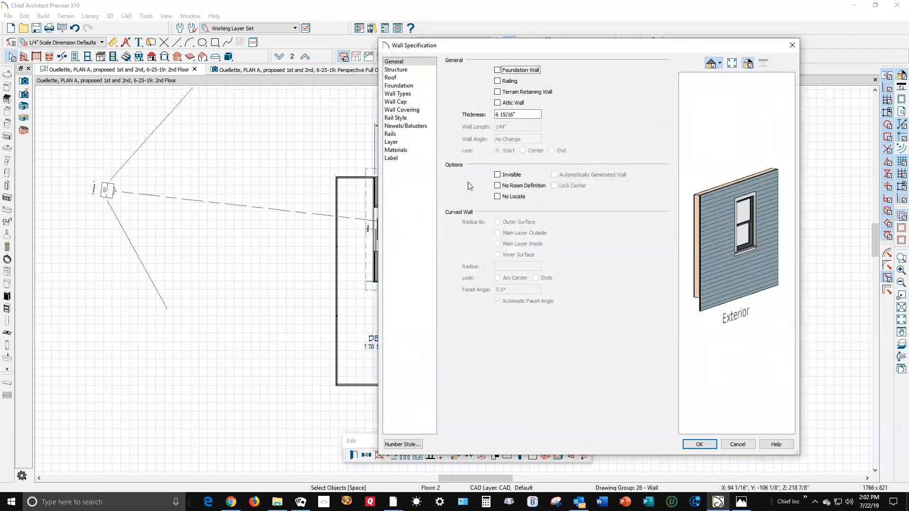
pyautogui.click(403, 77)
pyautogui.click(507, 92)
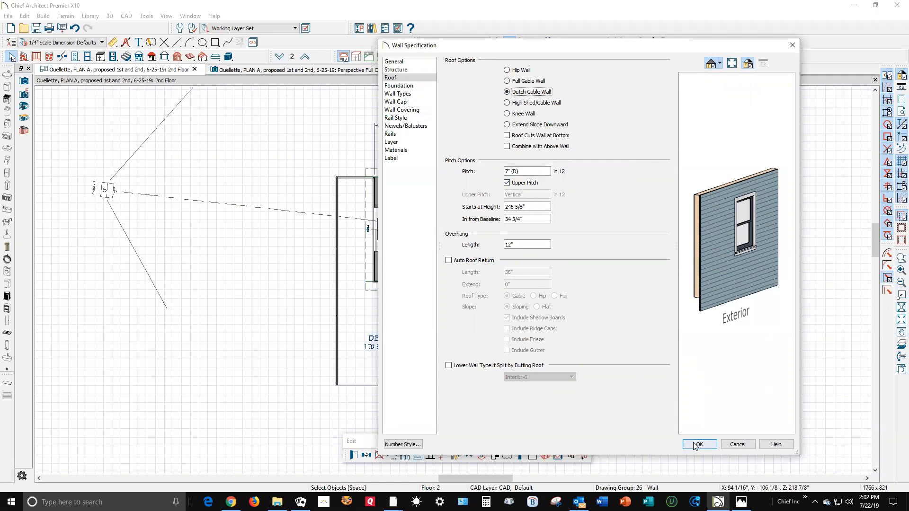
pyautogui.click(696, 443)
pyautogui.press('Escape')
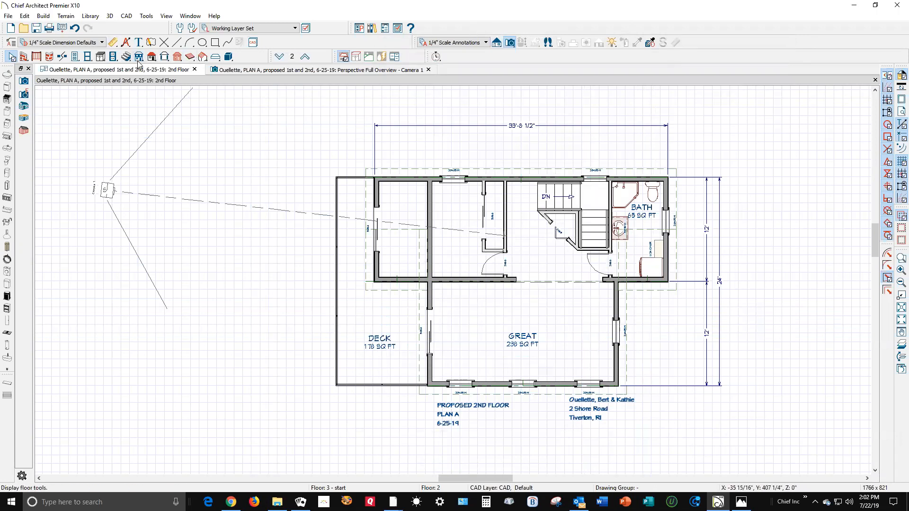
# Rebuild the roof planes automatically, accepting deletion of the manually edited roof surfaces.
pyautogui.doubleClick(152, 57)
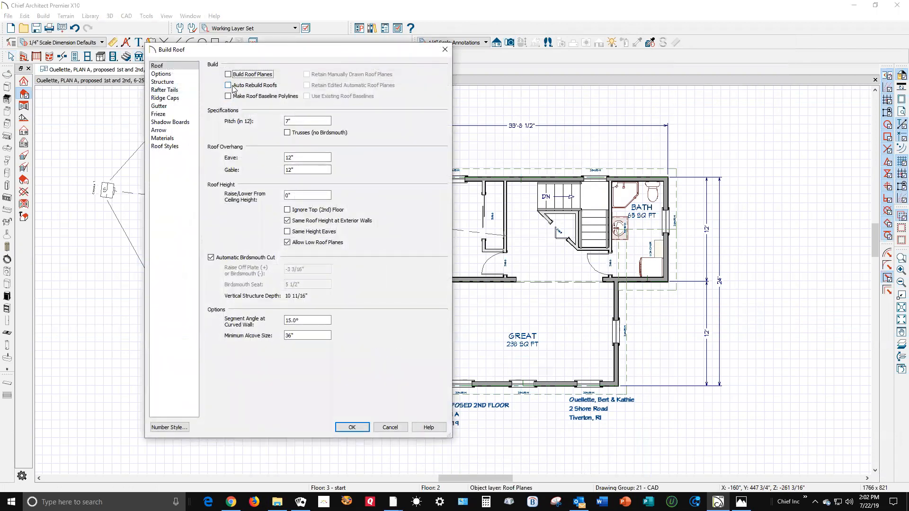
pyautogui.click(228, 74)
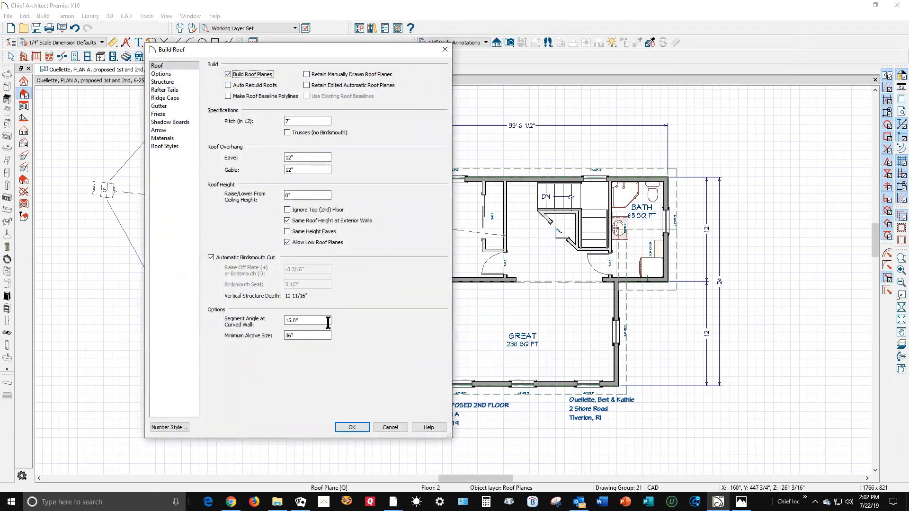
pyautogui.click(359, 430)
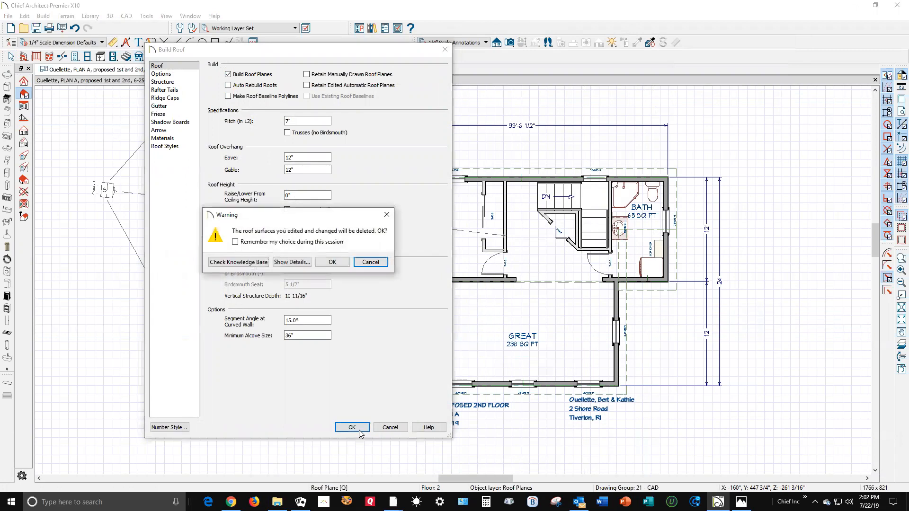
pyautogui.click(340, 265)
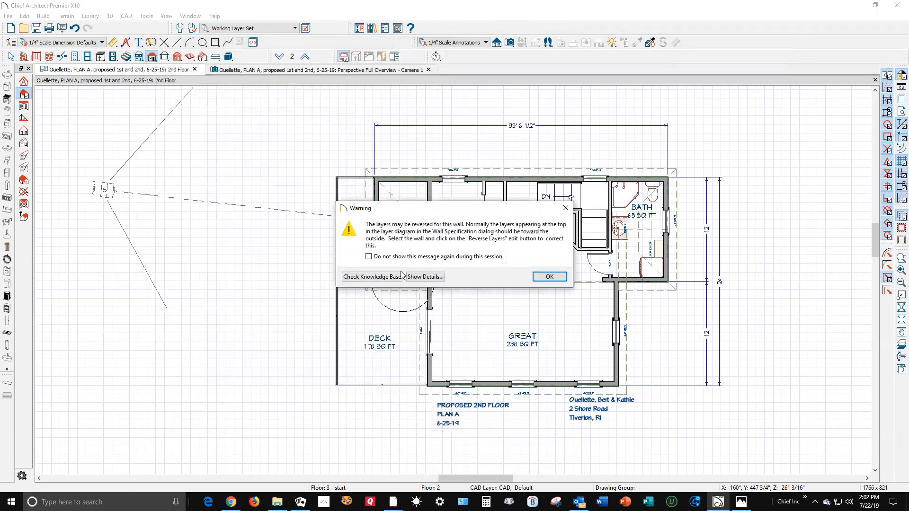
pyautogui.click(546, 279)
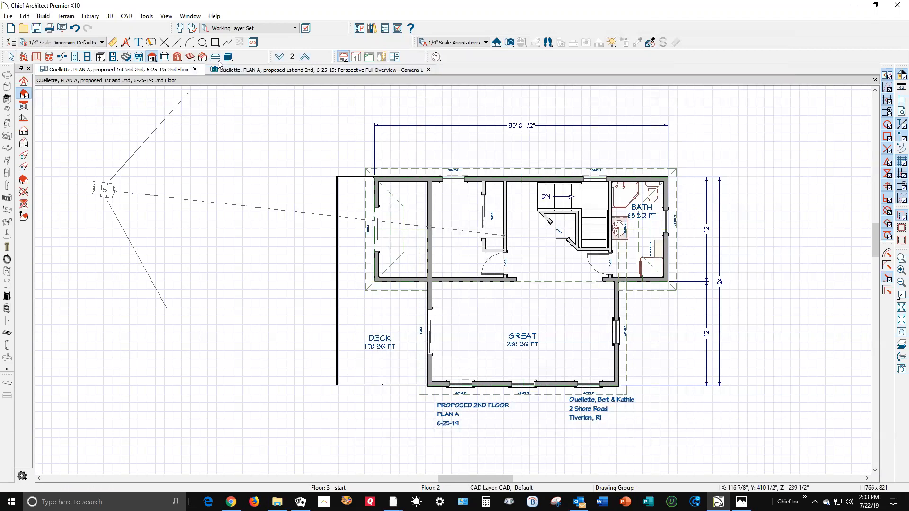
# Create a full camera overview of the house and inspect the Dutch gable roof above the deck up close.
pyautogui.hotkey('shift', 'j')
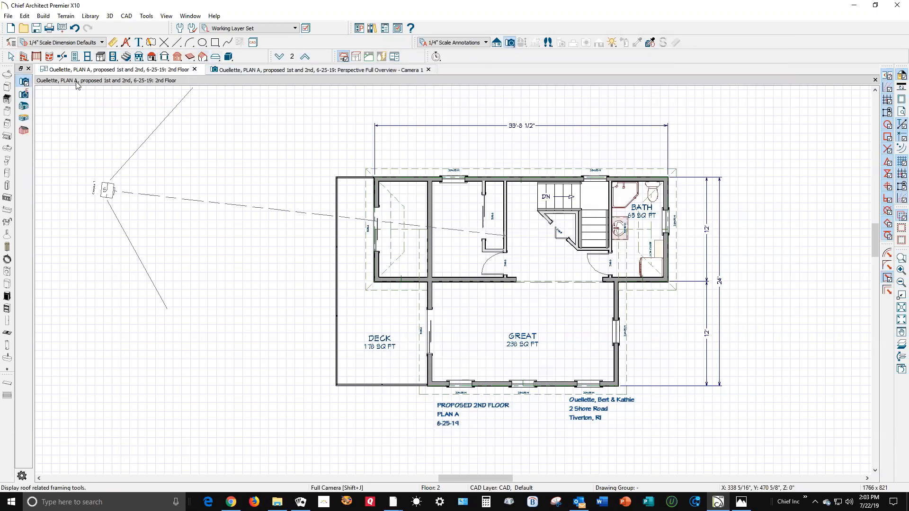
pyautogui.click(284, 231)
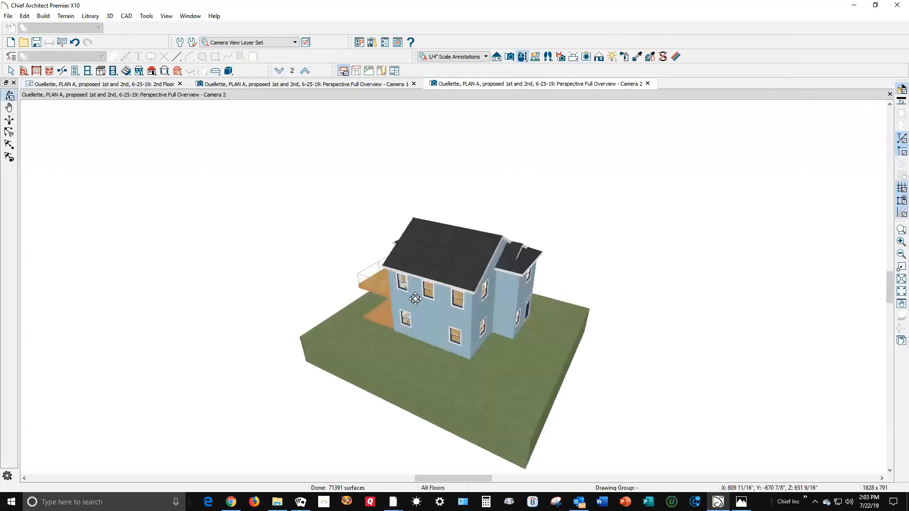
pyautogui.moveTo(415, 298); pyautogui.dragTo(553, 282)
pyautogui.scroll(6, 419, 264)
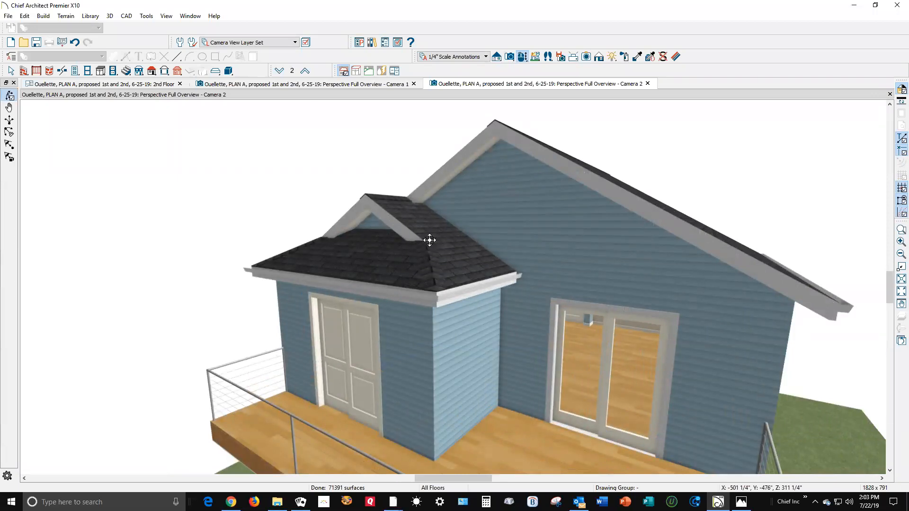
# In the floor plan, move the gable edge of the small roof plane above the deck to the end wall's outer face using dimension 0.
pyautogui.hotkey('ctrl', 'Tab')
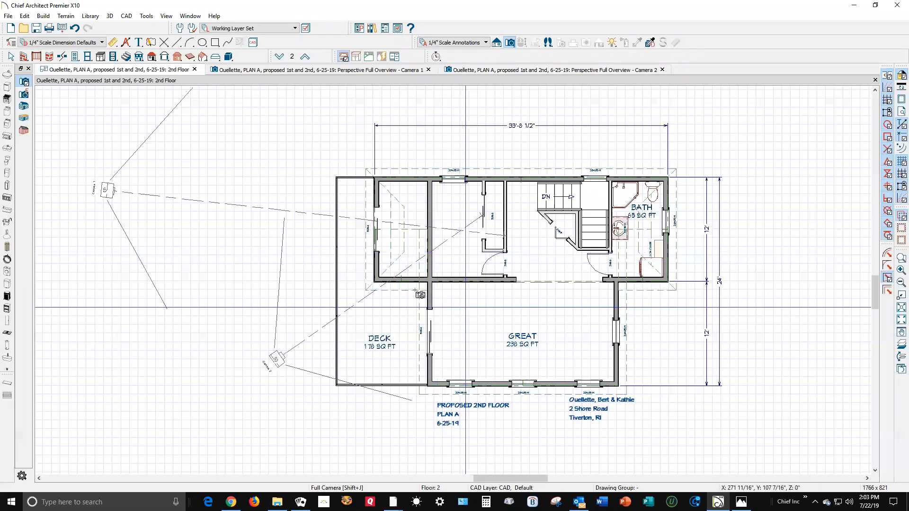
pyautogui.scroll(3, 390, 231)
pyautogui.scroll(3, 390, 218)
pyautogui.press('space')
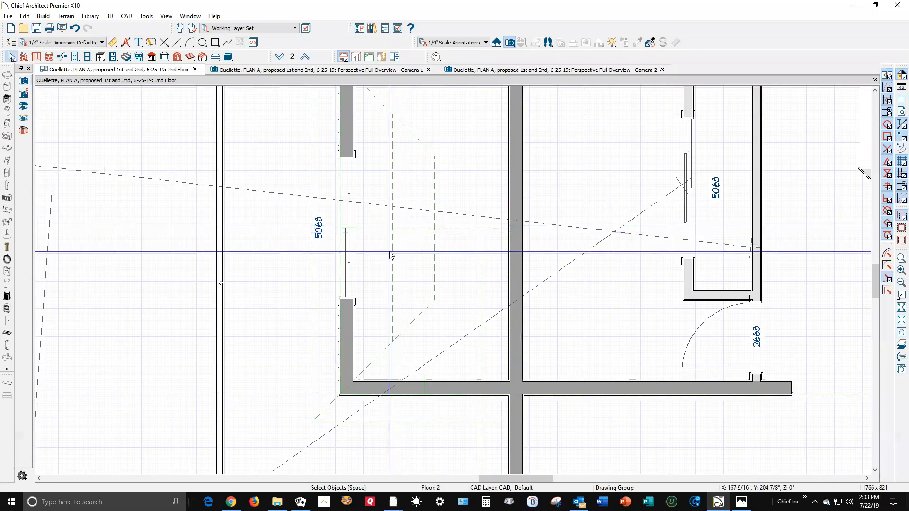
pyautogui.click(391, 254)
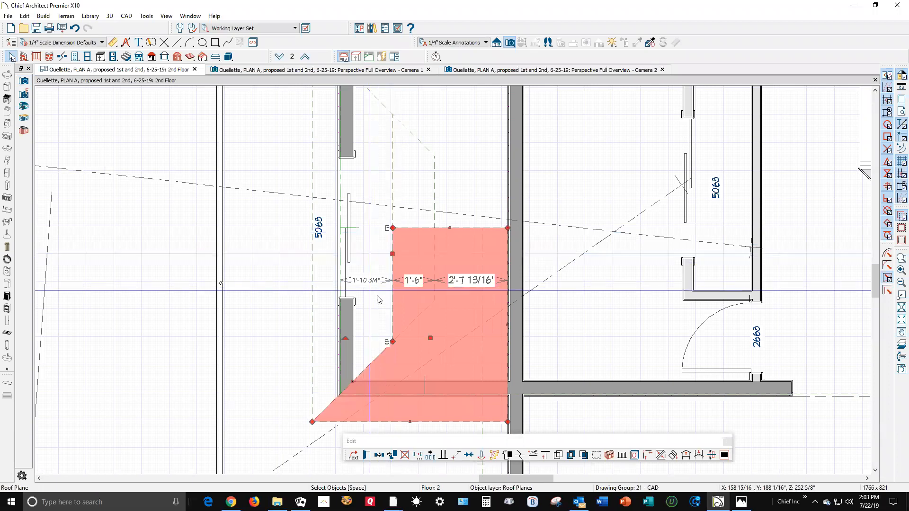
pyautogui.click(371, 281)
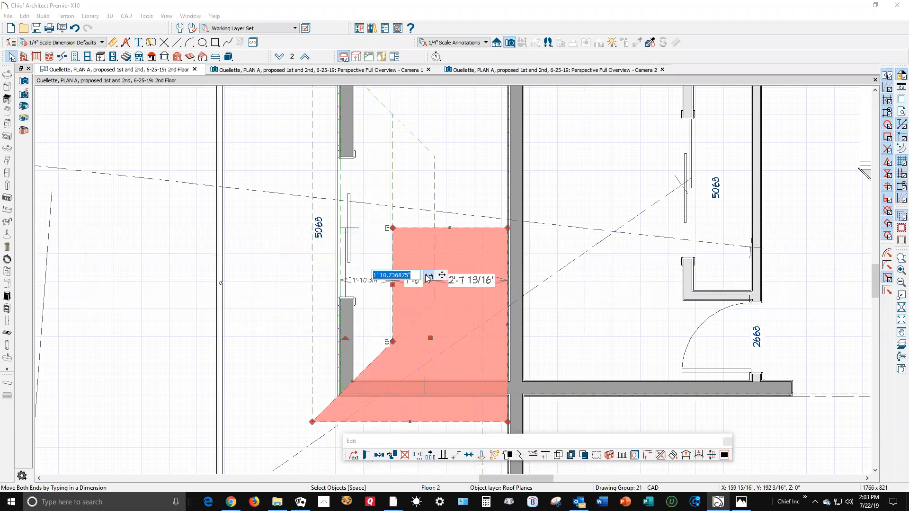
pyautogui.write('0')
pyautogui.click(428, 276)
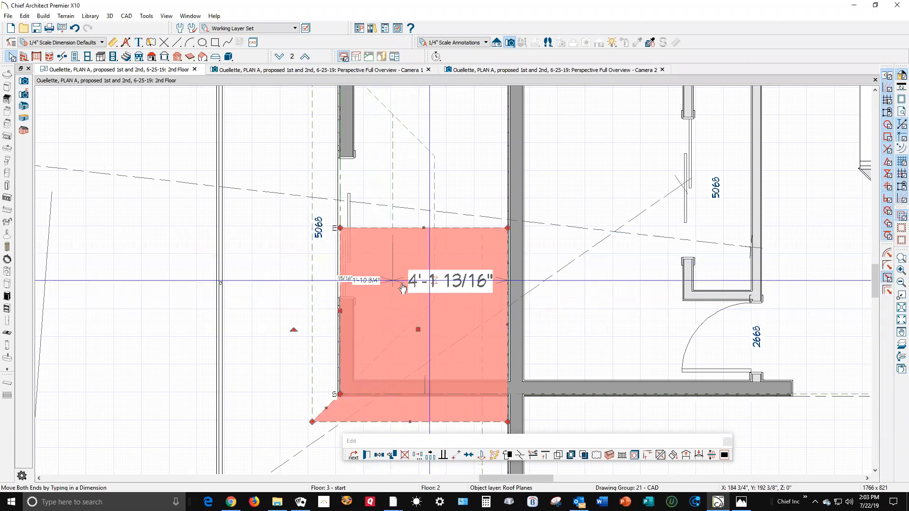
pyautogui.scroll(-1, 408, 215)
pyautogui.click(427, 202)
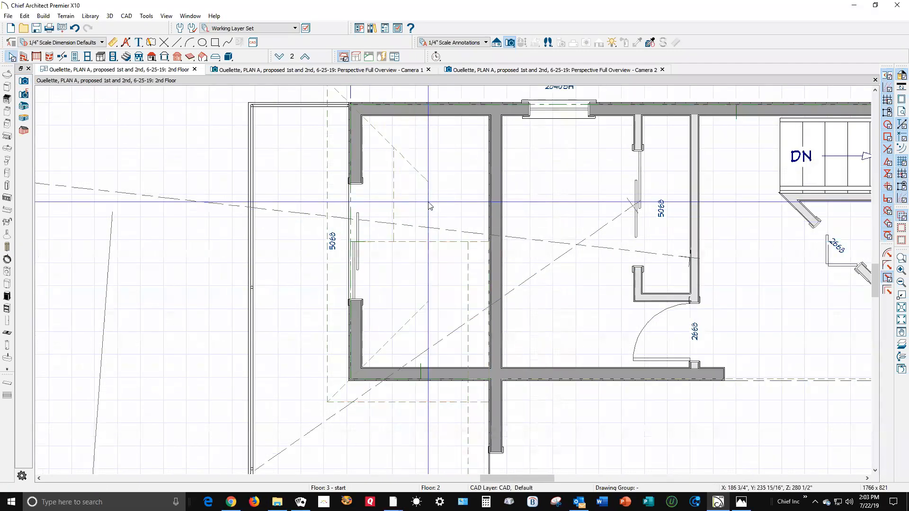
# Extend the gable edge of the large opposite roof plane to the outer face of the deck-side end wall.
pyautogui.click(392, 206)
pyautogui.moveTo(377, 223); pyautogui.dragTo(372, 281)
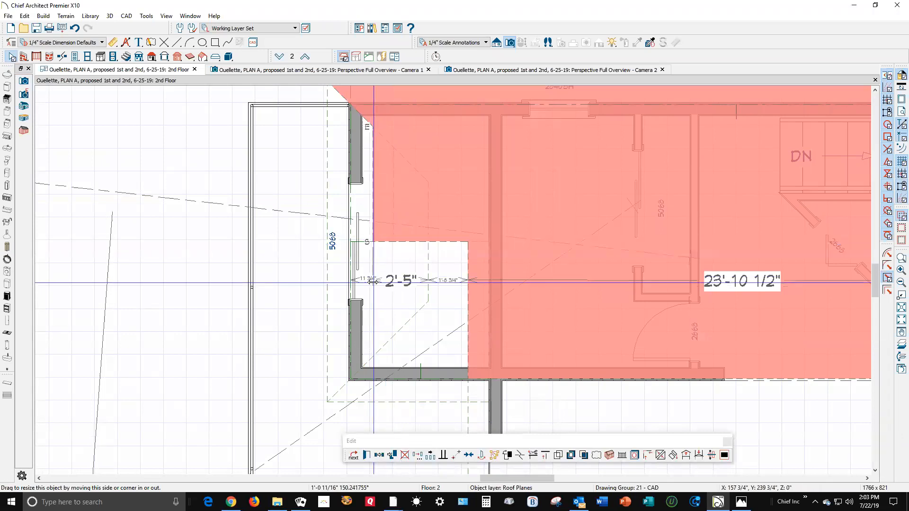
pyautogui.moveTo(365, 255); pyautogui.dragTo(347, 199)
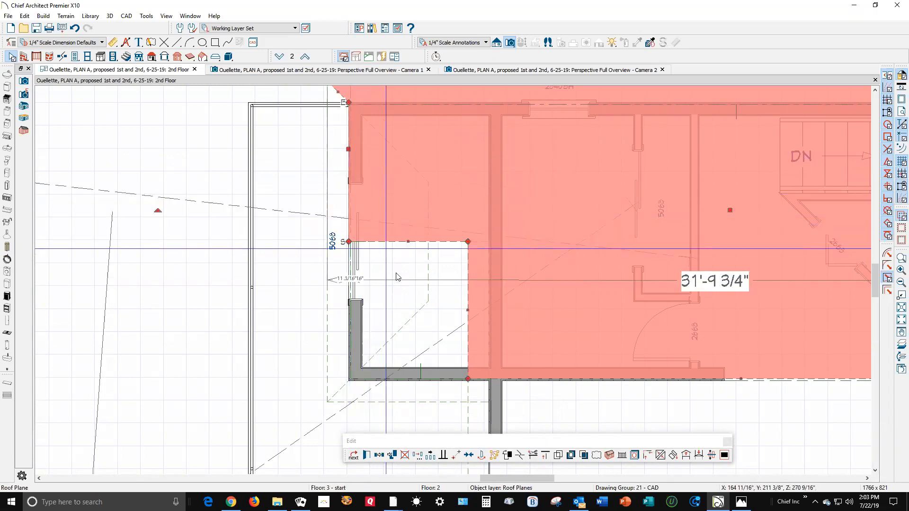
pyautogui.press('Escape')
# Pull the upper edge of the Dutch gable's lower hip plane back to the inner face of the deck-side end wall.
pyautogui.click(430, 272)
pyautogui.moveTo(430, 271); pyautogui.dragTo(365, 285)
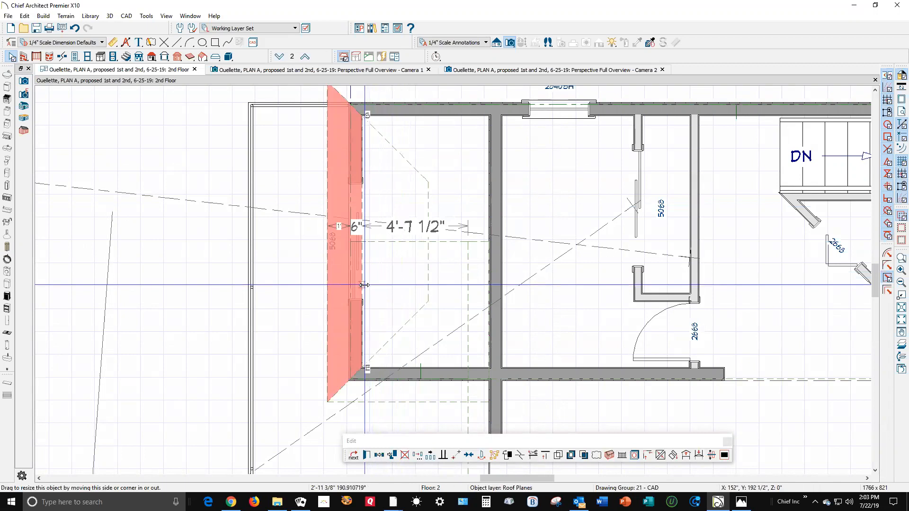
pyautogui.click(475, 257)
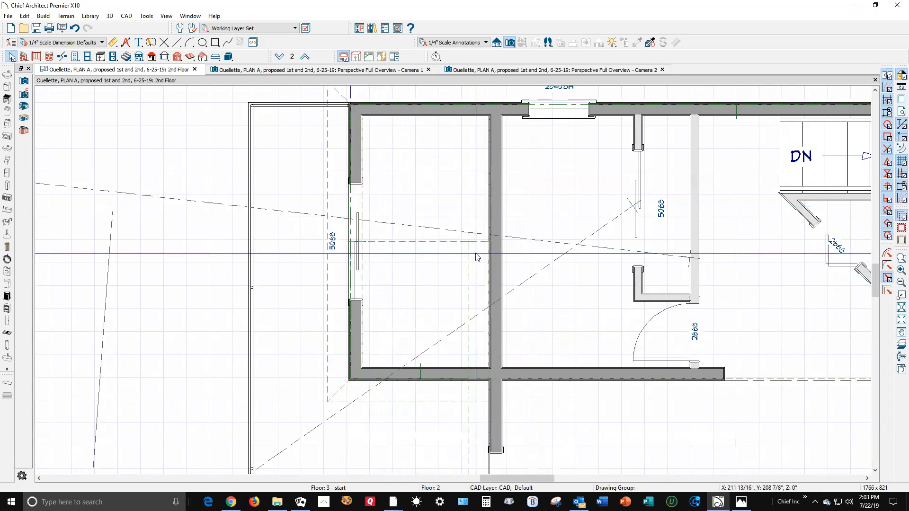
# Check the modified Dutch gable in both 3D camera views and return to the floor plan.
pyautogui.hotkey('ctrl', 'Tab')
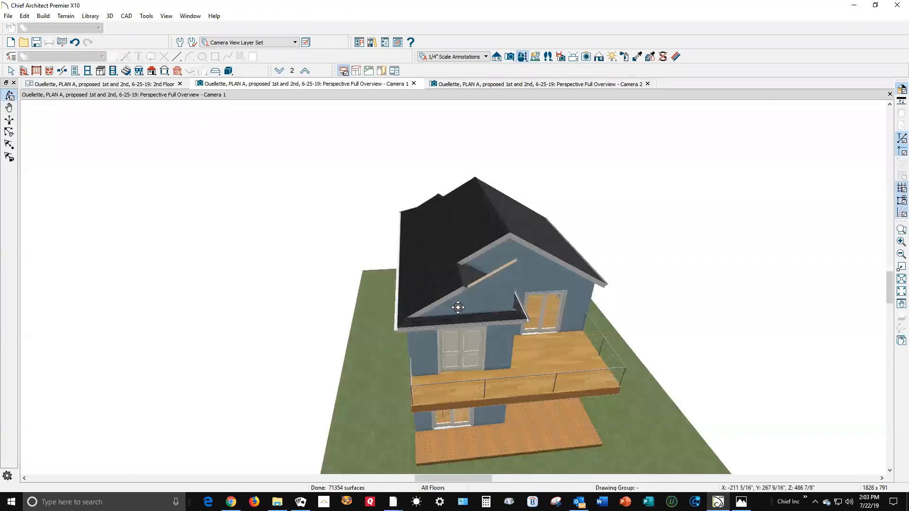
pyautogui.scroll(3, 458, 306)
pyautogui.moveTo(500, 301); pyautogui.dragTo(475, 320)
pyautogui.hotkey('ctrl', 'Tab')
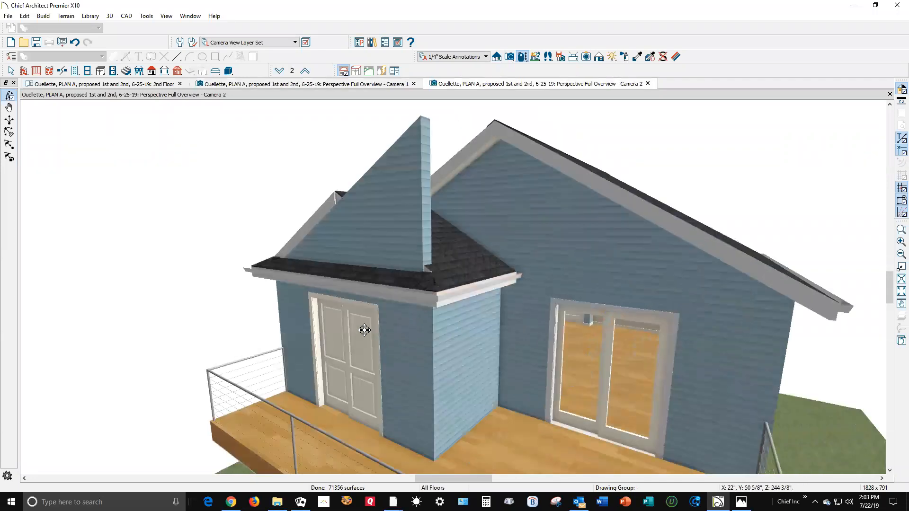
pyautogui.hotkey('ctrl', 'Tab')
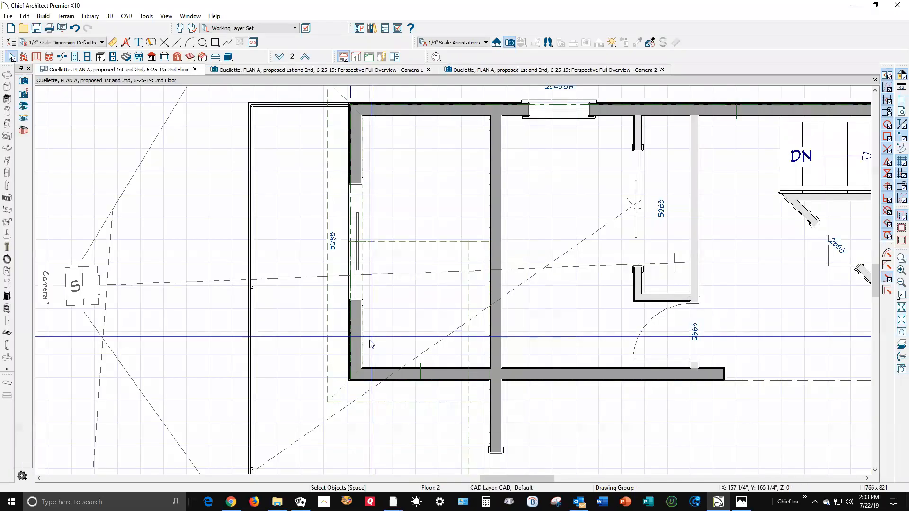
pyautogui.click(388, 401)
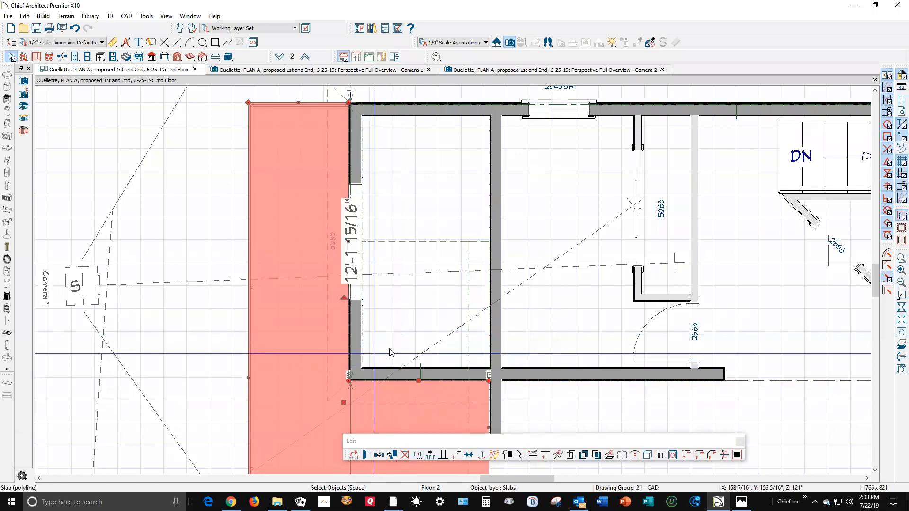
pyautogui.press('Escape')
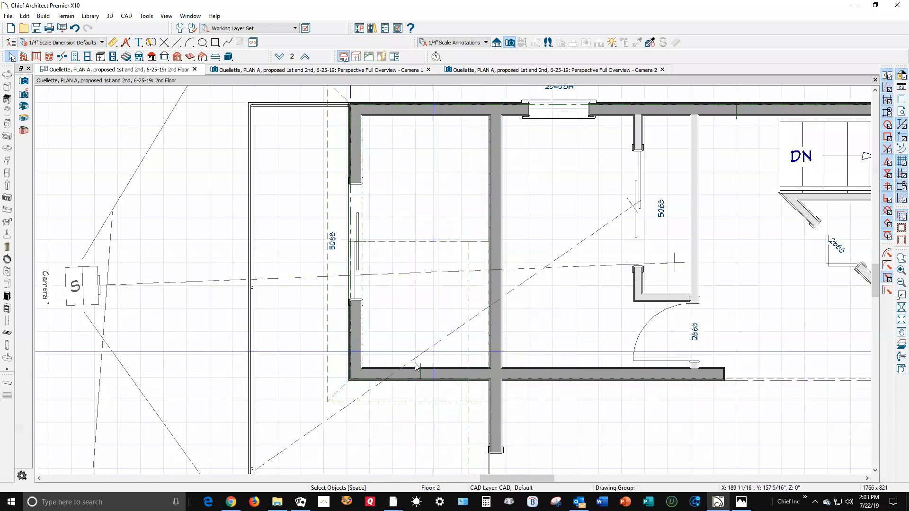
pyautogui.click(346, 386)
pyautogui.scroll(2, 316, 259)
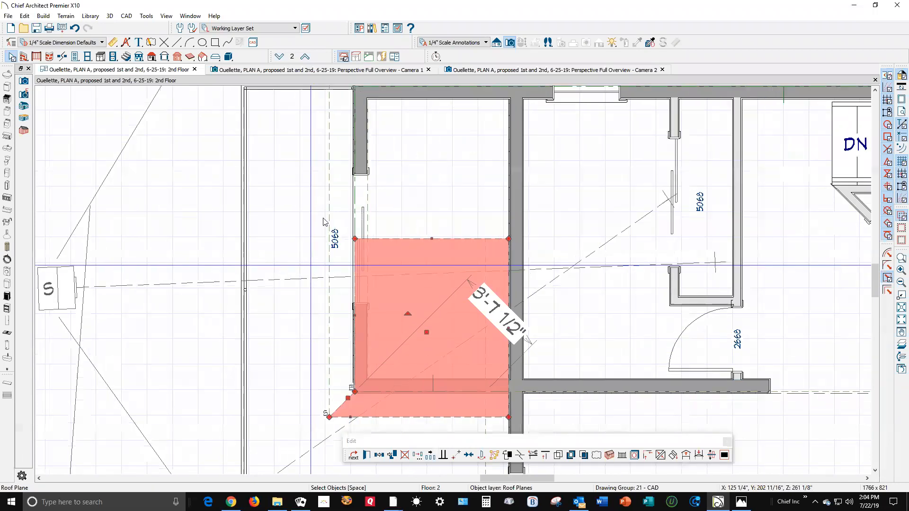
pyautogui.scroll(-2, 337, 190)
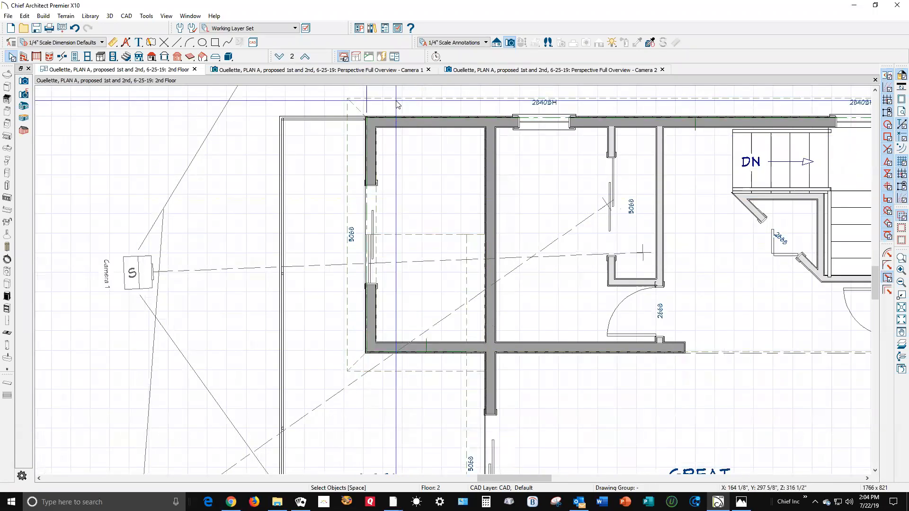
pyautogui.click(396, 100)
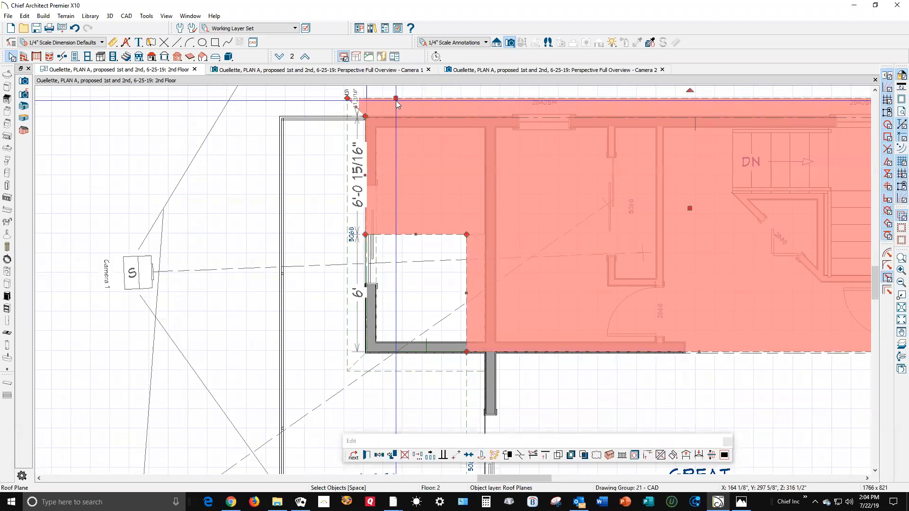
pyautogui.click(399, 376)
pyautogui.press('Escape')
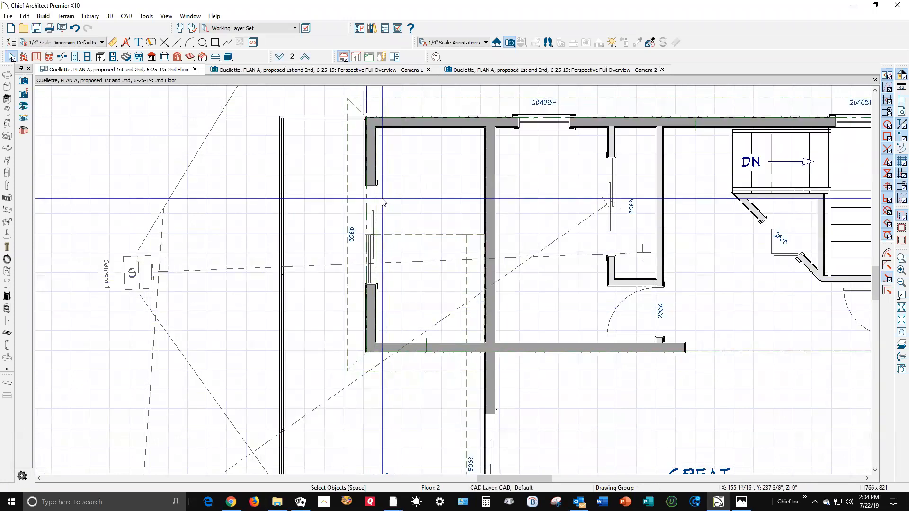
# Extend the large roof plane's gable edge slightly beyond the end wall, about 9 inches from the outer eave line.
pyautogui.scroll(3, 386, 210)
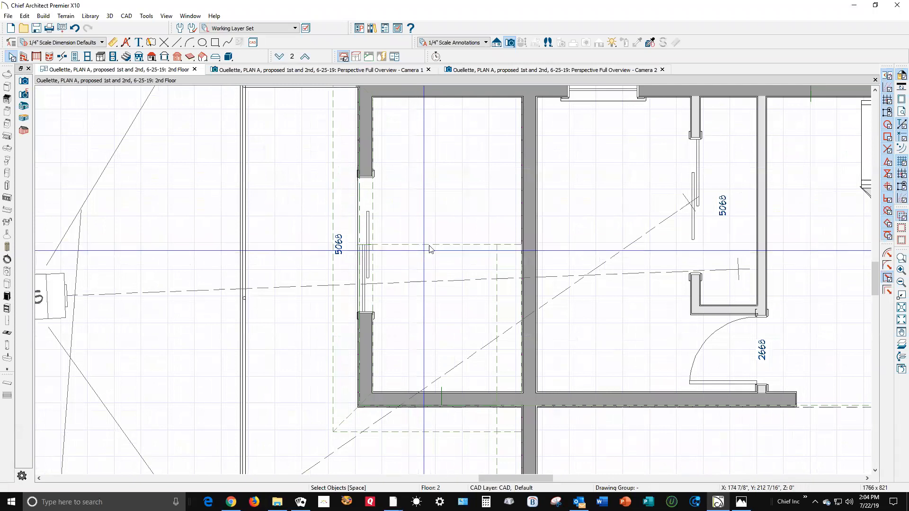
pyautogui.click(389, 208)
pyautogui.moveTo(357, 167); pyautogui.dragTo(352, 164)
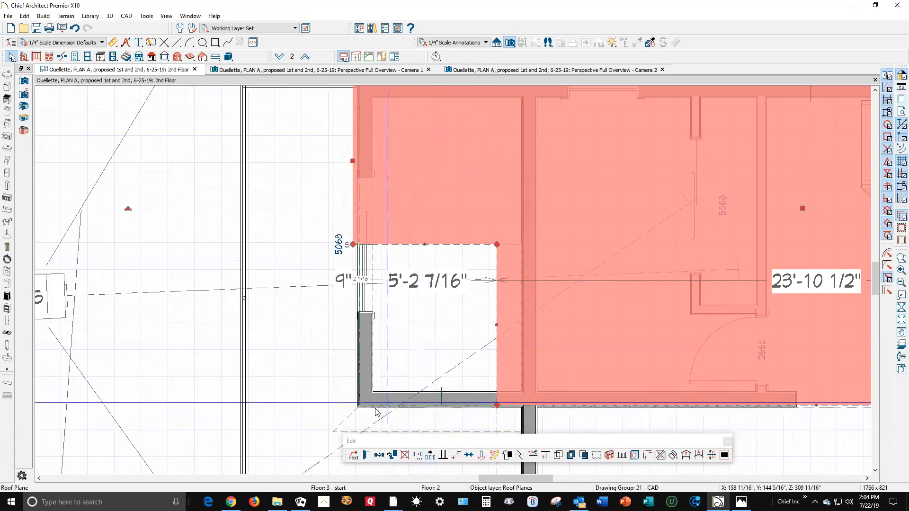
# Extend the smaller deck-side roof plane's gable edge to line up with the larger plane's extended edge, and check it in 3D.
pyautogui.click(351, 421)
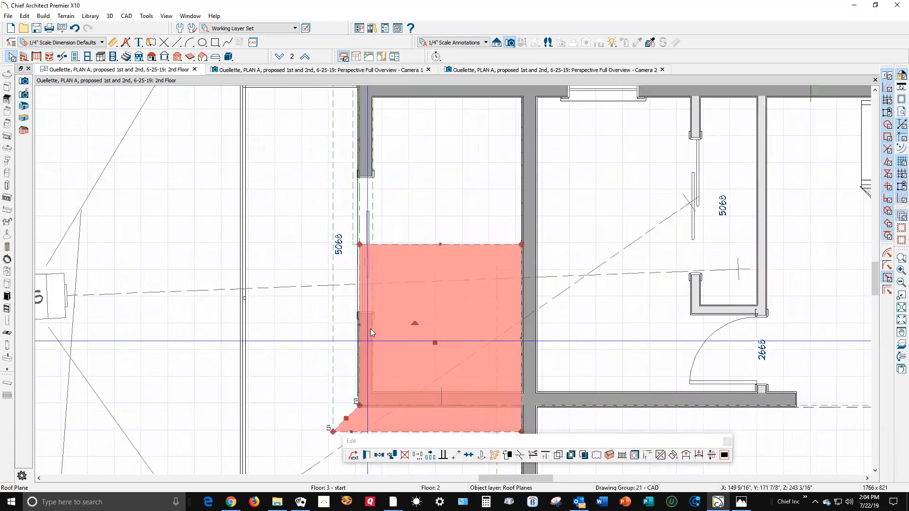
pyautogui.moveTo(359, 325); pyautogui.dragTo(350, 233)
pyautogui.click(321, 70)
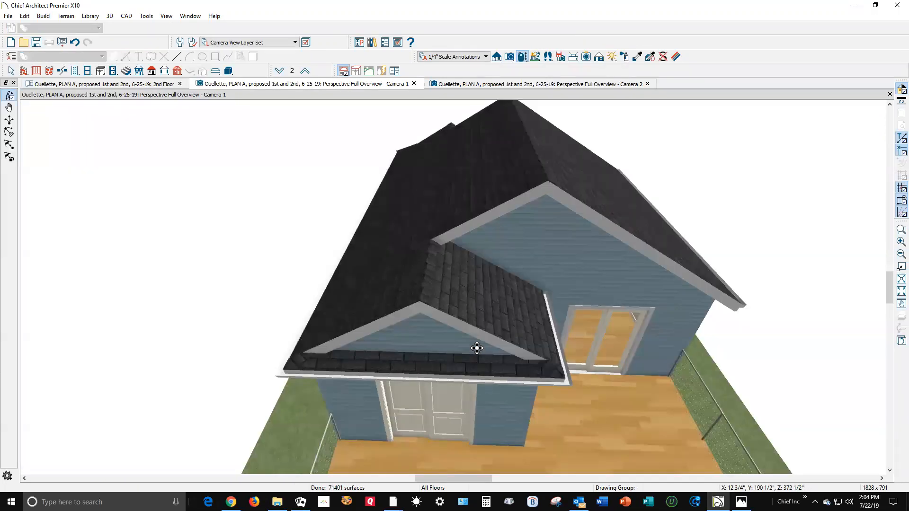
pyautogui.moveTo(479, 318); pyautogui.dragTo(478, 314)
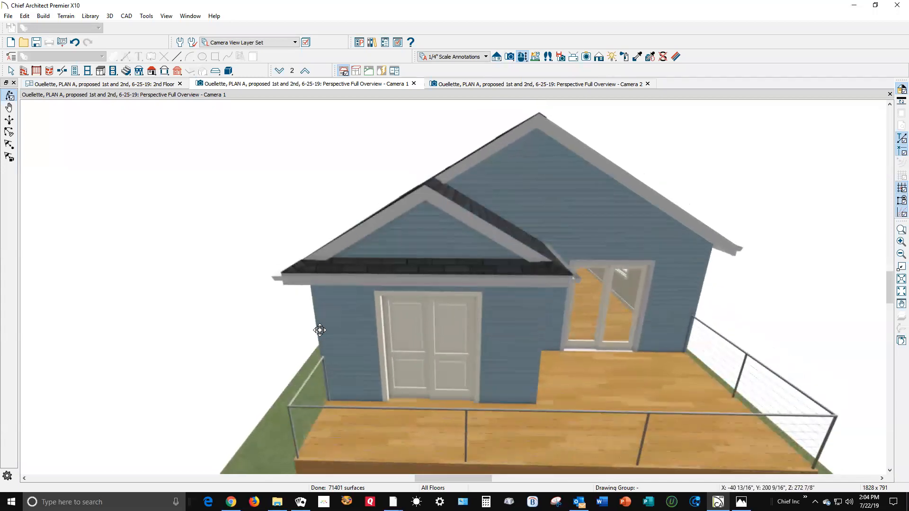
pyautogui.moveTo(354, 284); pyautogui.dragTo(411, 310)
# Turn off the gutter for a group of roof planes, including the lower hip plane of the deck-side Dutch gable.
pyautogui.press('space')
pyautogui.click(421, 306)
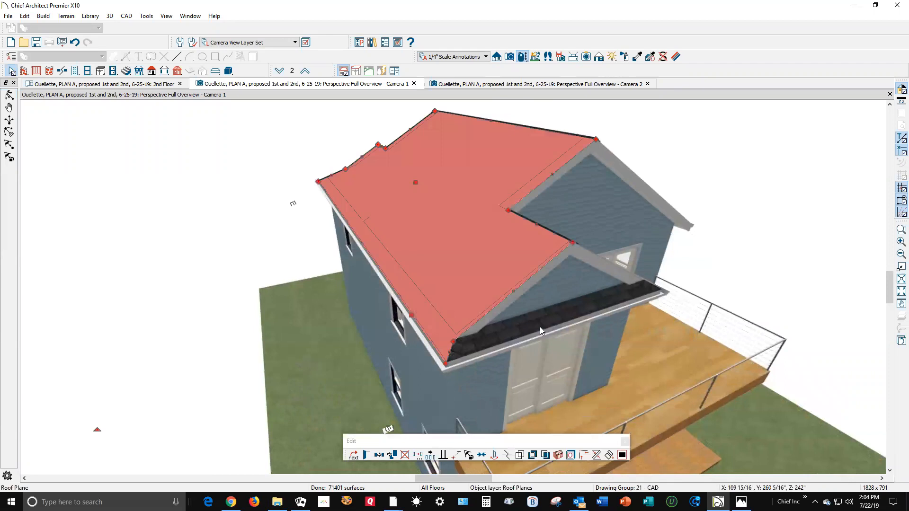
pyautogui.keyDown('shift'); pyautogui.click(544, 324); pyautogui.keyUp('shift')
pyautogui.keyDown('shift'); pyautogui.click(606, 266); pyautogui.keyUp('shift')
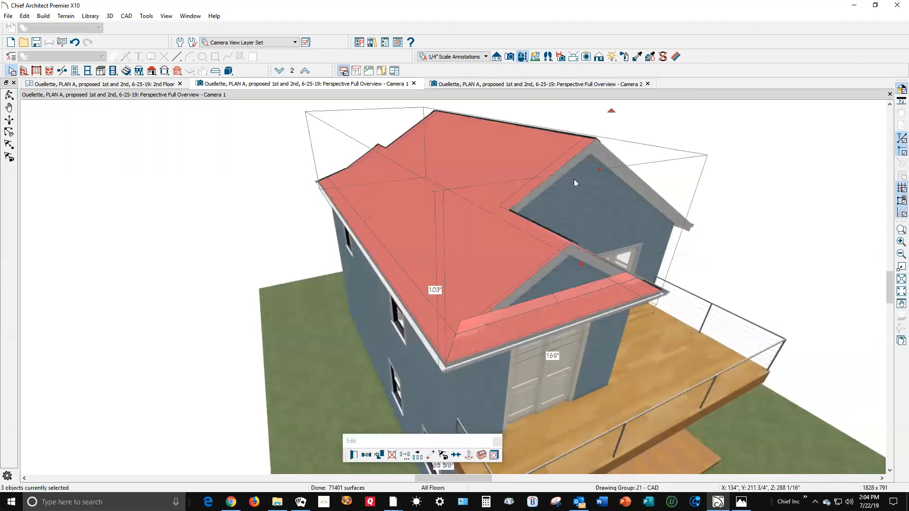
pyautogui.keyDown('shift'); pyautogui.click(567, 165); pyautogui.keyUp('shift')
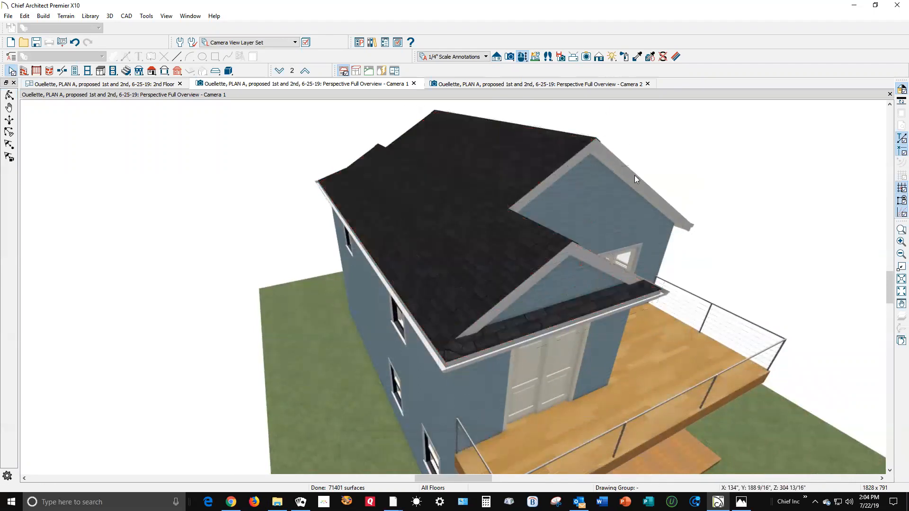
pyautogui.click(351, 454)
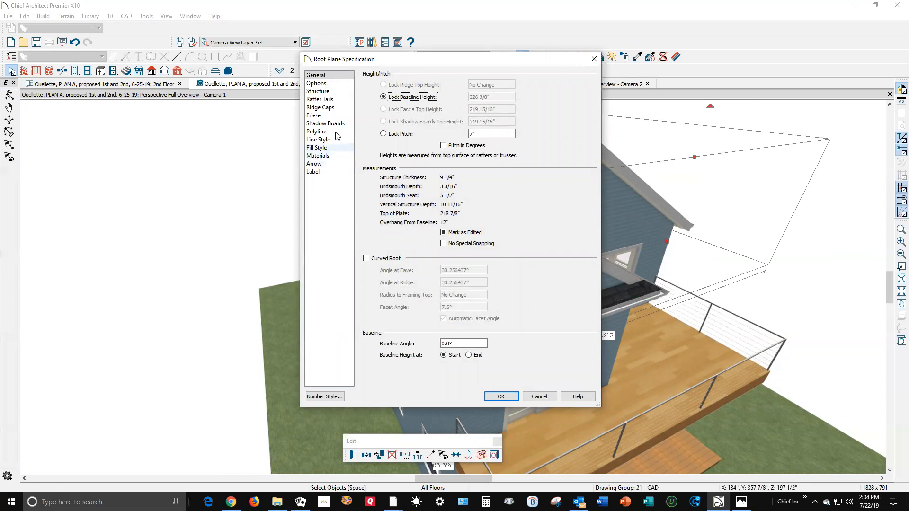
pyautogui.click(326, 84)
pyautogui.click(435, 203)
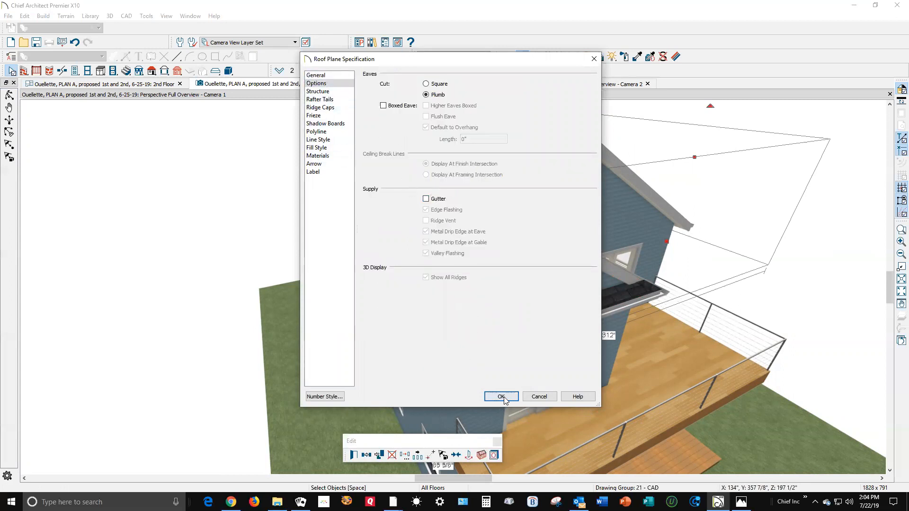
pyautogui.click(502, 396)
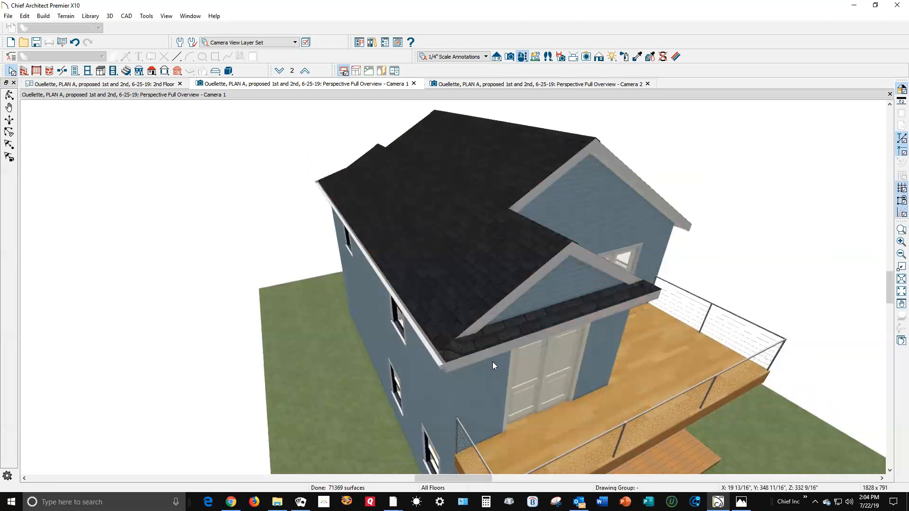
# Turn off the gutter on the large roof plane that runs along the side of the house.
pyautogui.click(437, 338)
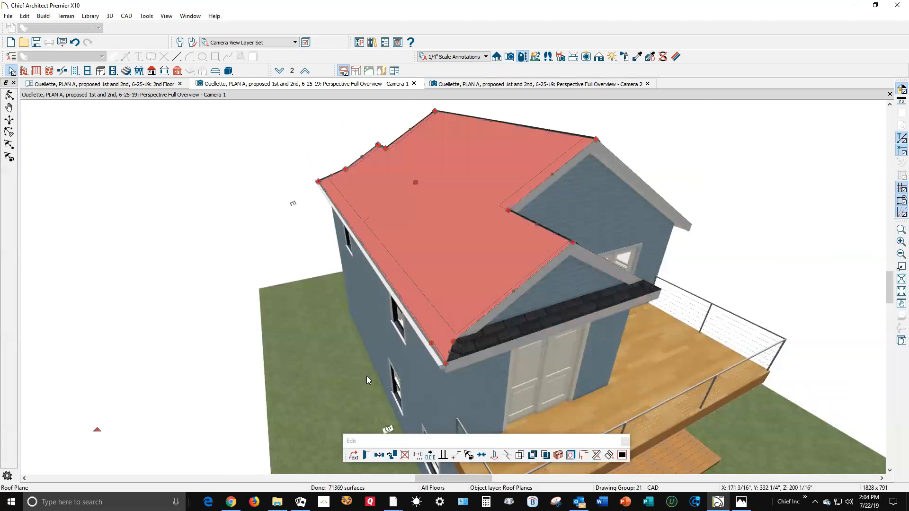
pyautogui.click(367, 456)
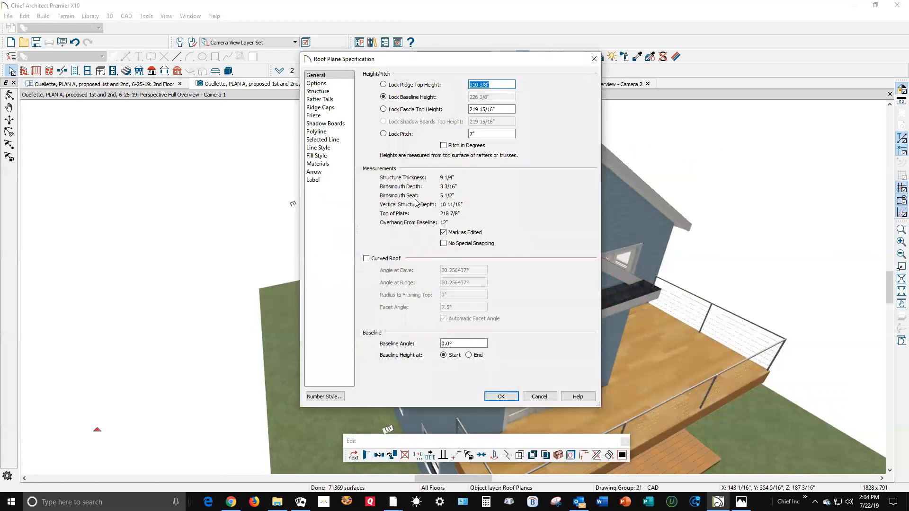
pyautogui.click(317, 83)
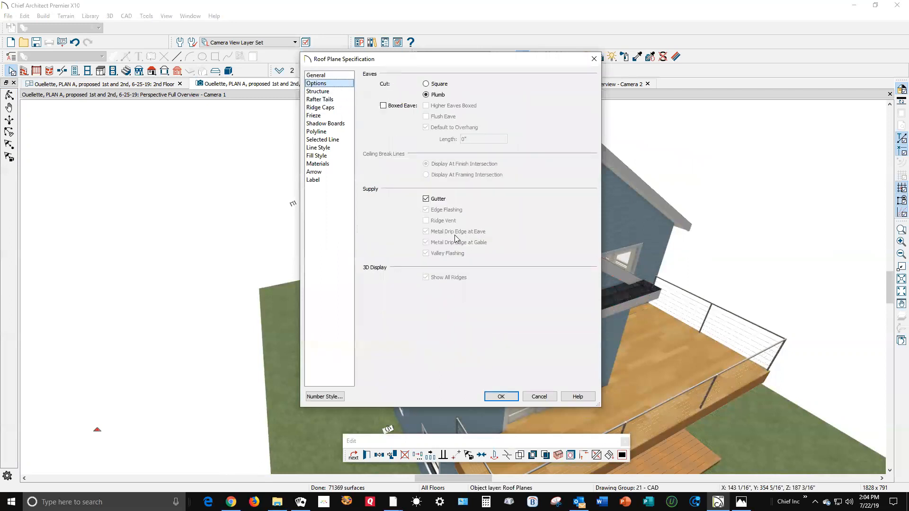
pyautogui.click(442, 201)
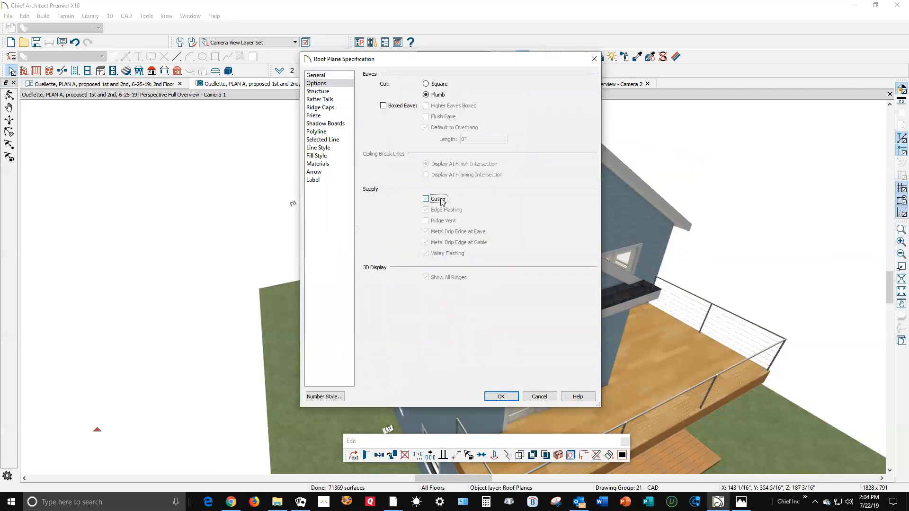
pyautogui.click(503, 396)
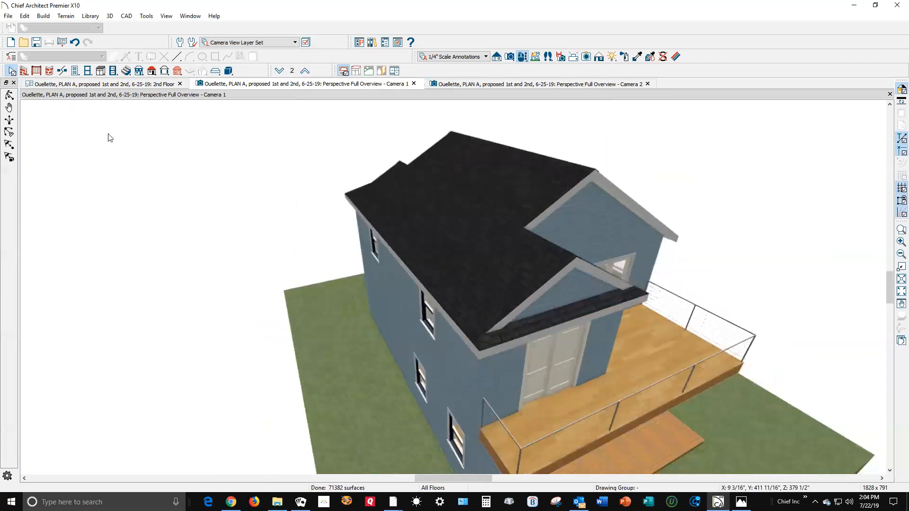
# Examine the roof from the opposite gable end and in the second camera view, and return to the floor plan.
pyautogui.click(9, 96)
pyautogui.moveTo(246, 165); pyautogui.dragTo(507, 173)
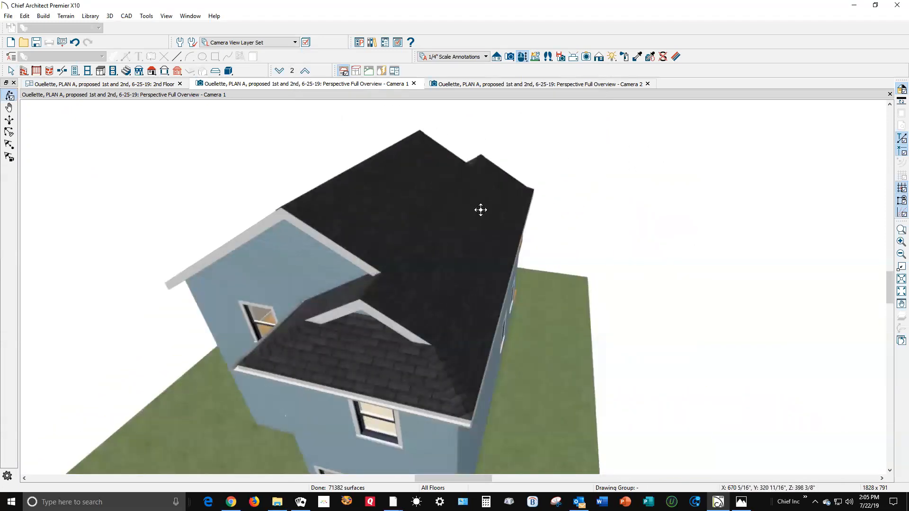
pyautogui.hotkey('ctrl', 'Tab')
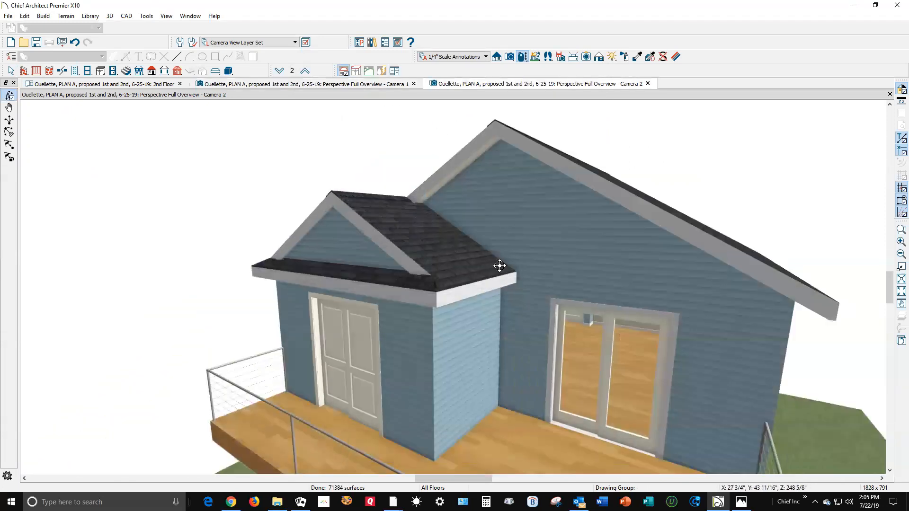
pyautogui.hotkey('ctrl', 'Tab')
# Pull the upper edge of the bath-end Dutch gable's hip plane back to the outer face of the end wall.
pyautogui.scroll(-2, 216, 220)
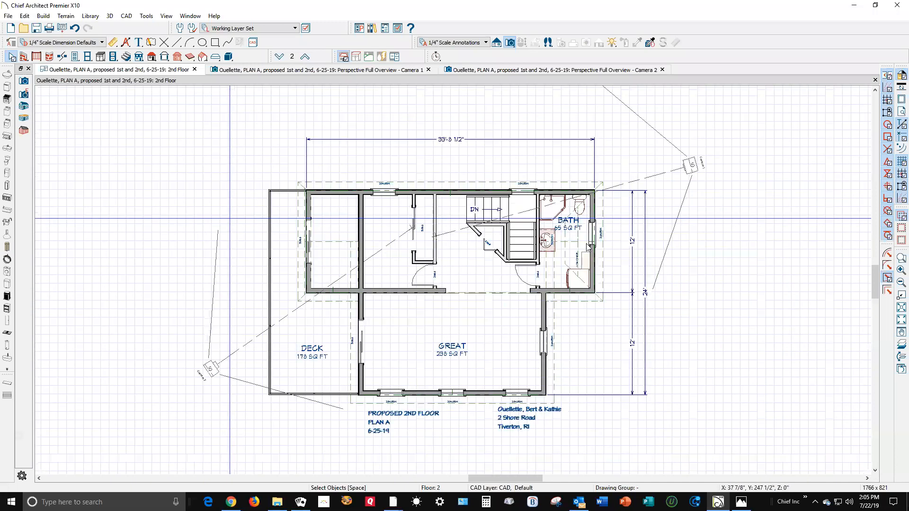
pyautogui.scroll(5, 512, 266)
pyautogui.scroll(1, 513, 266)
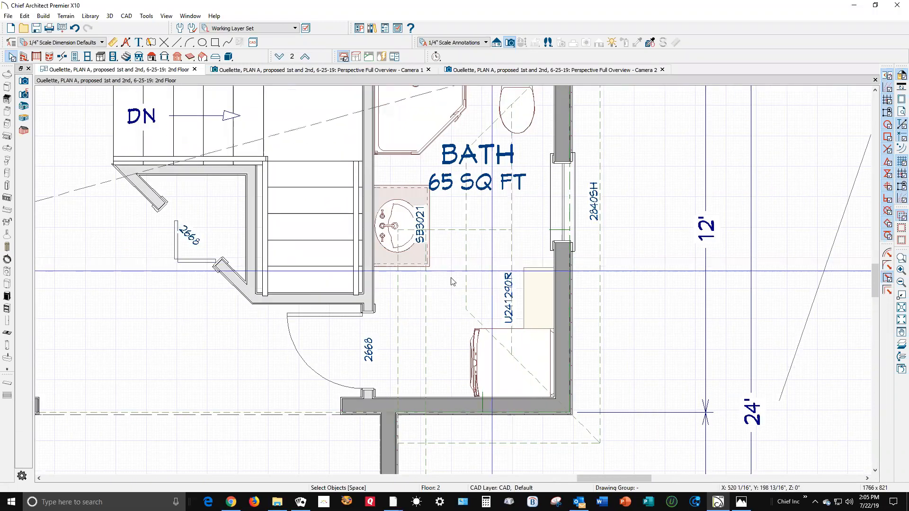
pyautogui.click(468, 282)
pyautogui.moveTo(467, 285); pyautogui.dragTo(570, 305)
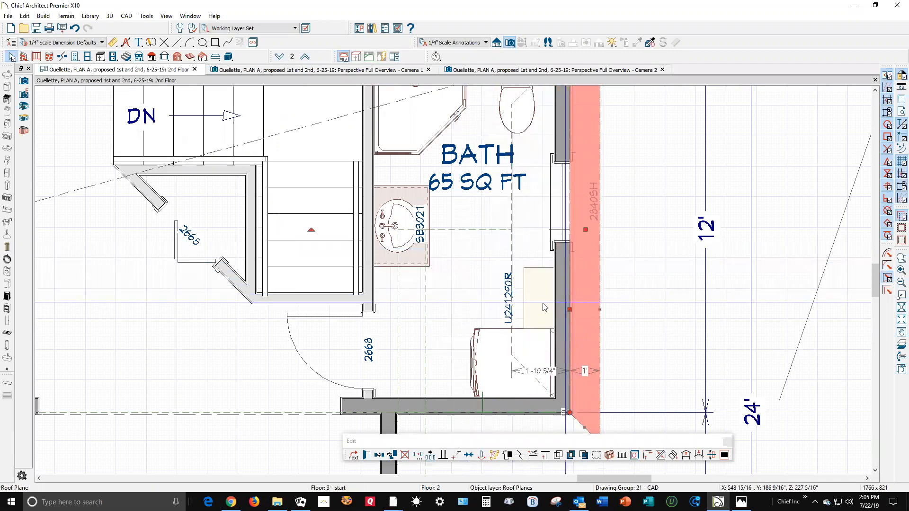
pyautogui.press('Escape')
# Extend the gable edges of both bath-end roof planes slightly beyond the end wall, about 8 inches inside the outer eave line.
pyautogui.click(511, 270)
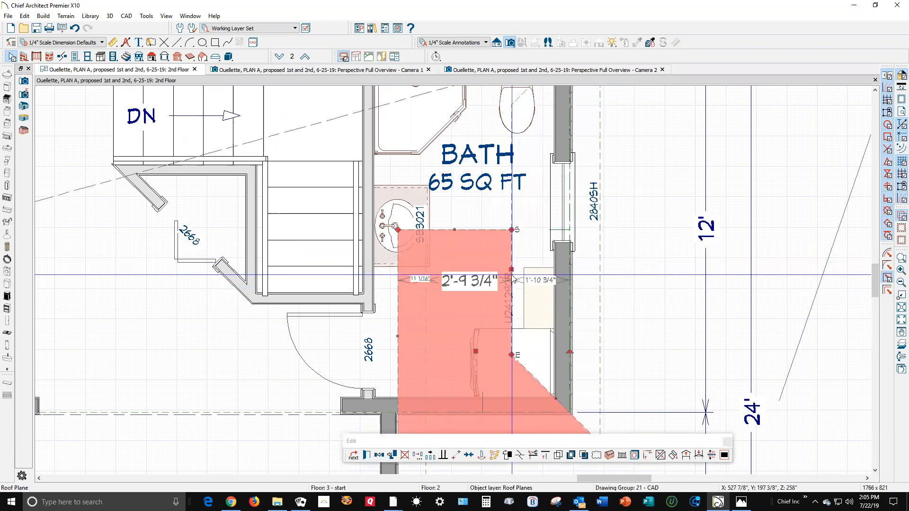
pyautogui.moveTo(531, 281); pyautogui.dragTo(577, 313)
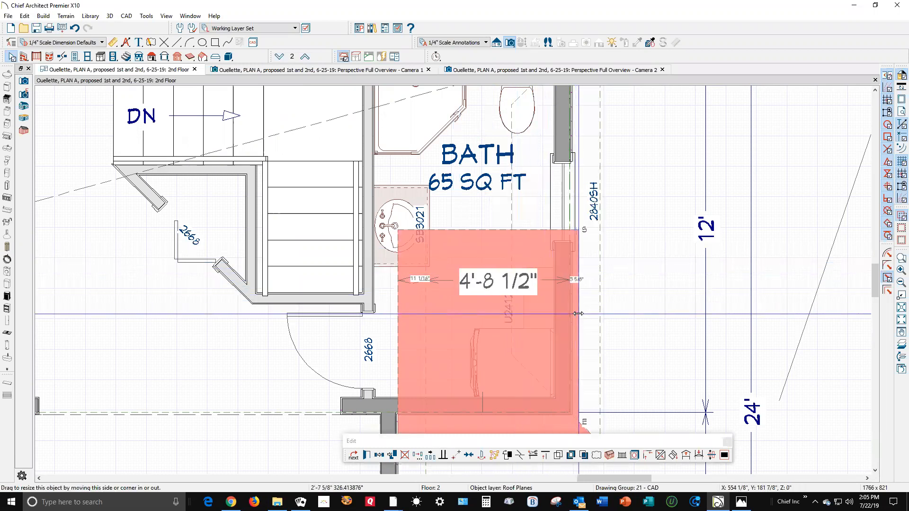
pyautogui.click(534, 229)
pyautogui.moveTo(535, 228); pyautogui.dragTo(576, 256)
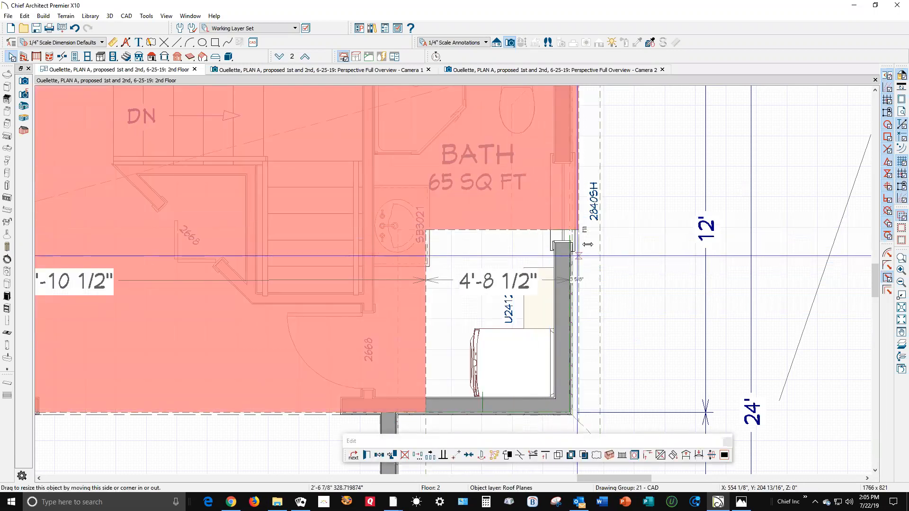
pyautogui.click(612, 229)
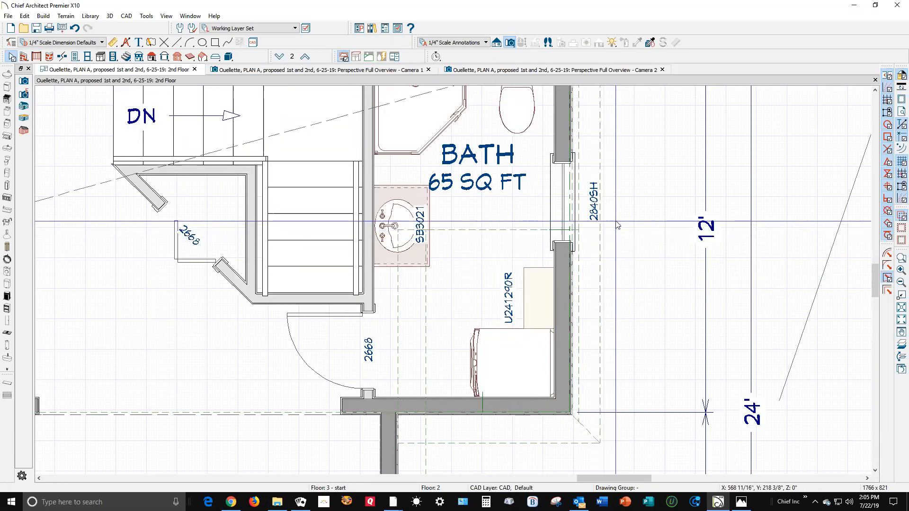
# Check the modified bath-end gable in both 3D camera views and return to the floor plan.
pyautogui.hotkey('ctrl', 'Tab')
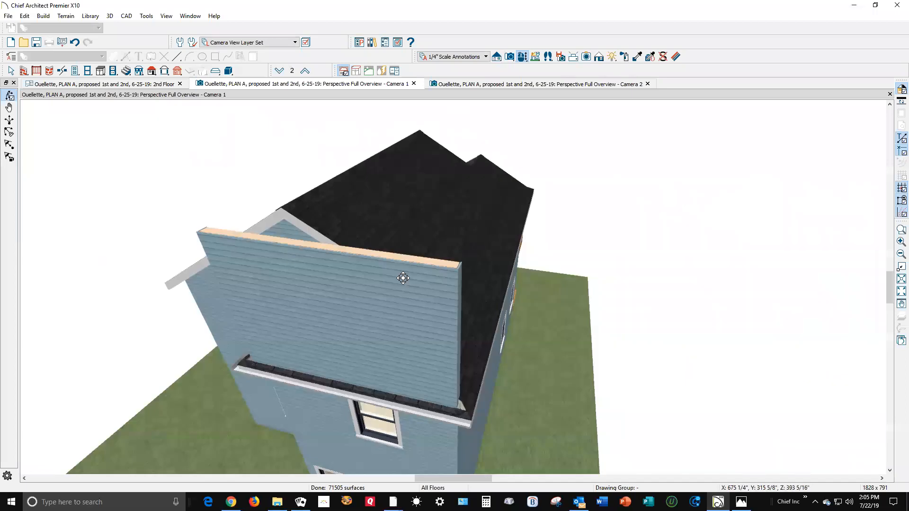
pyautogui.moveTo(397, 281)
pyautogui.mouseDown()
pyautogui.moveTo(395, 296)
pyautogui.moveTo(399, 286)
pyautogui.mouseUp()
pyautogui.press('space')
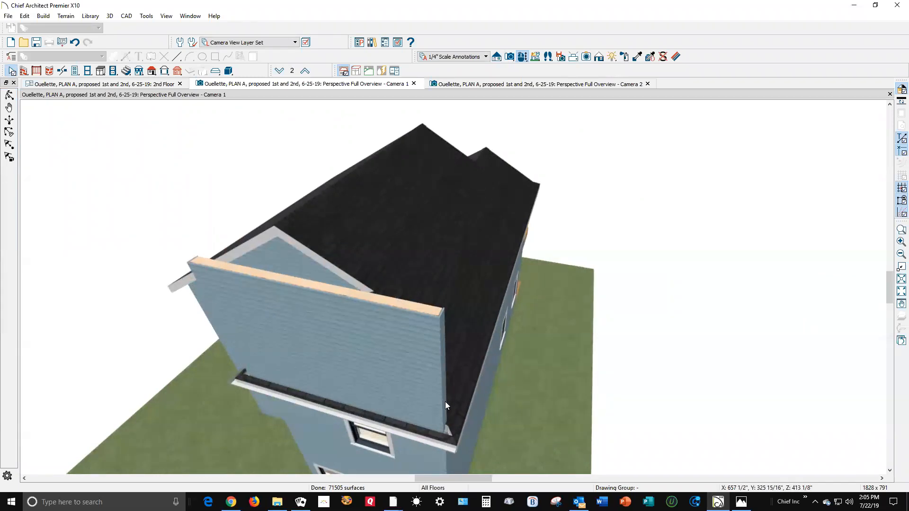
pyautogui.hotkey('ctrl', 'Tab')
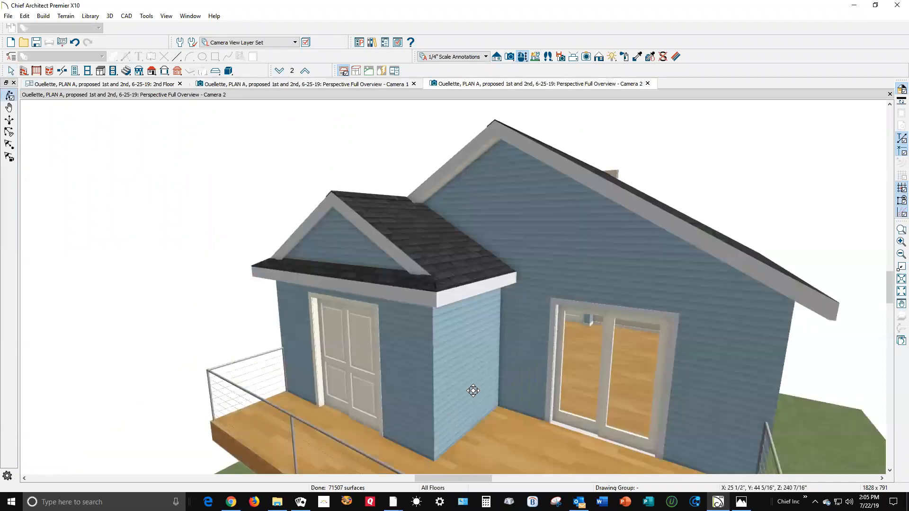
pyautogui.hotkey('ctrl', 'Tab')
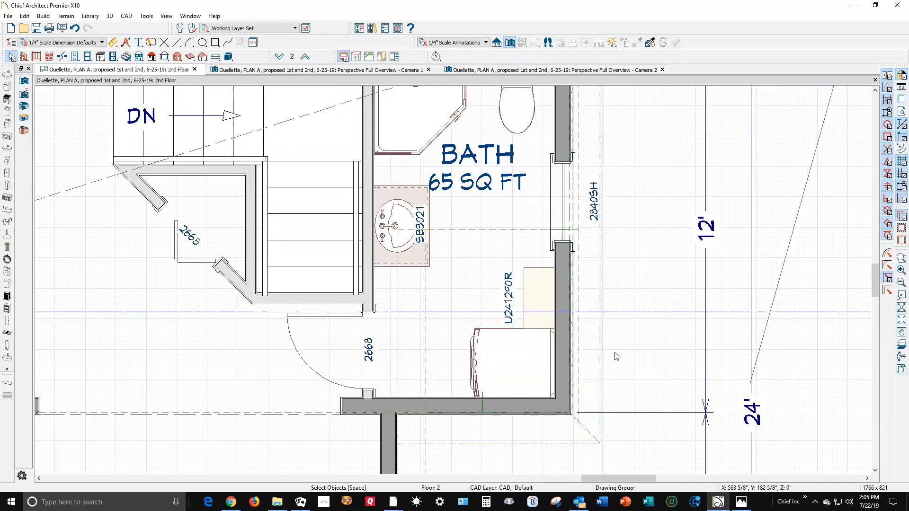
# Inspect the extents of the bath-end roof planes one by one in plan and review that end in the 3D view.
pyautogui.scroll(-1, 580, 314)
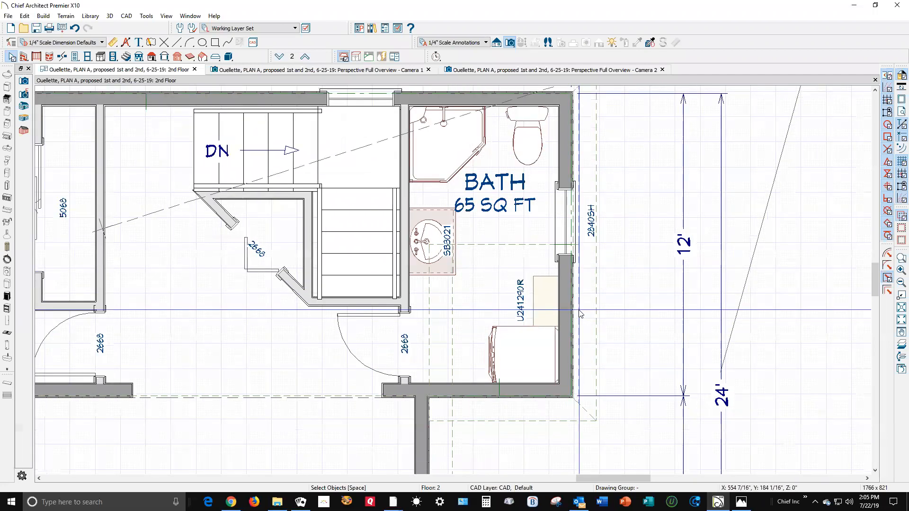
pyautogui.scroll(-1, 580, 314)
pyautogui.scroll(2, 580, 312)
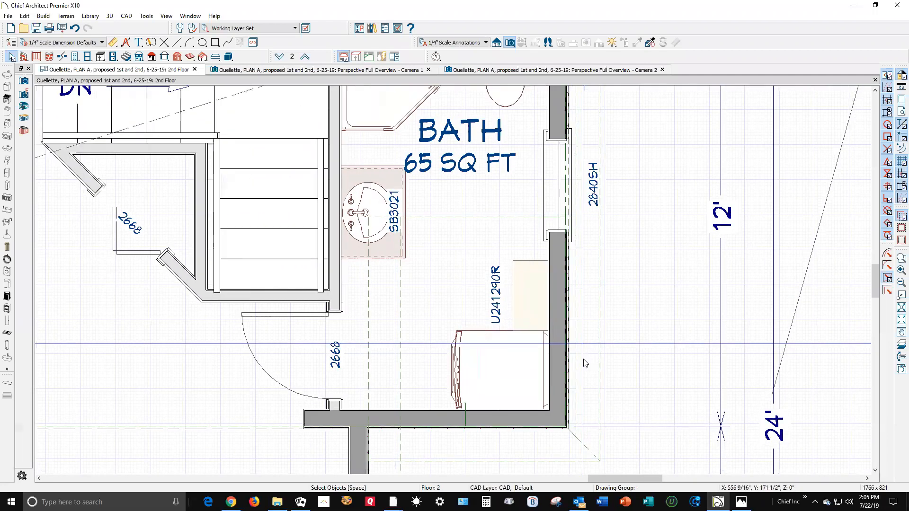
pyautogui.click(577, 378)
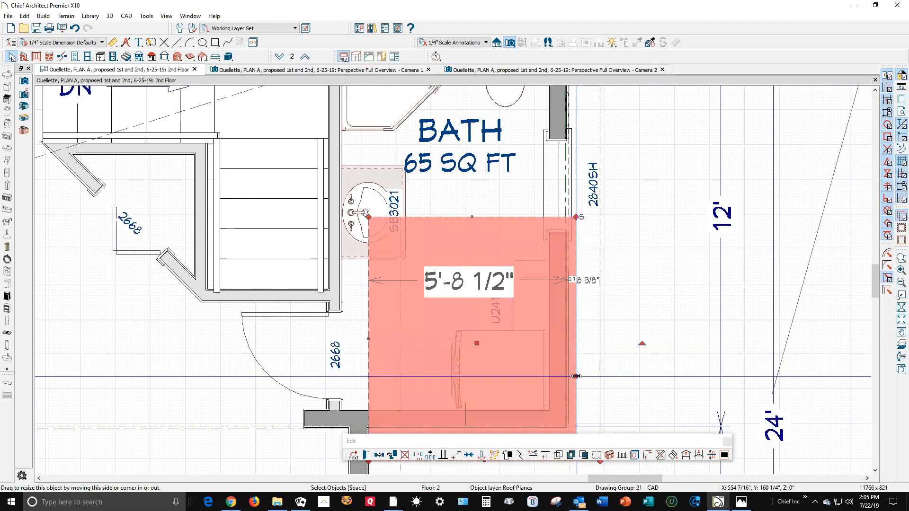
pyautogui.press('Escape')
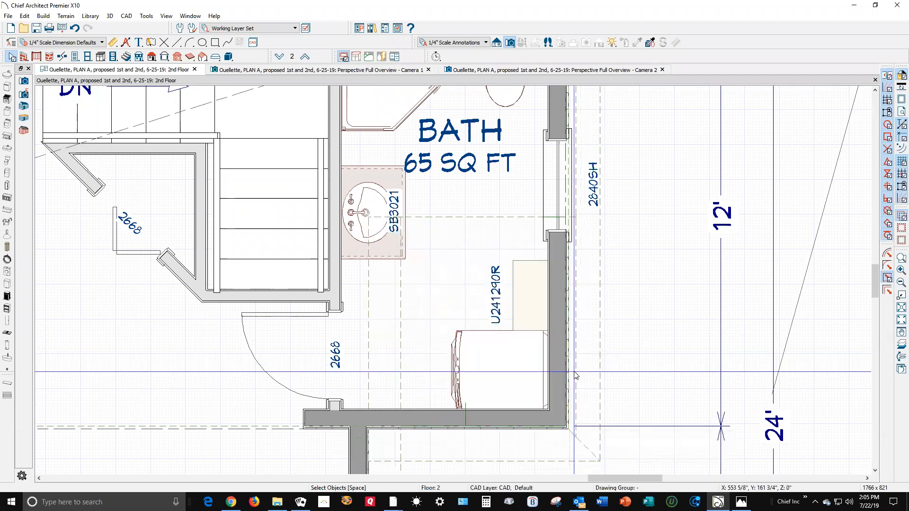
pyautogui.click(516, 468)
pyautogui.scroll(-2, 536, 319)
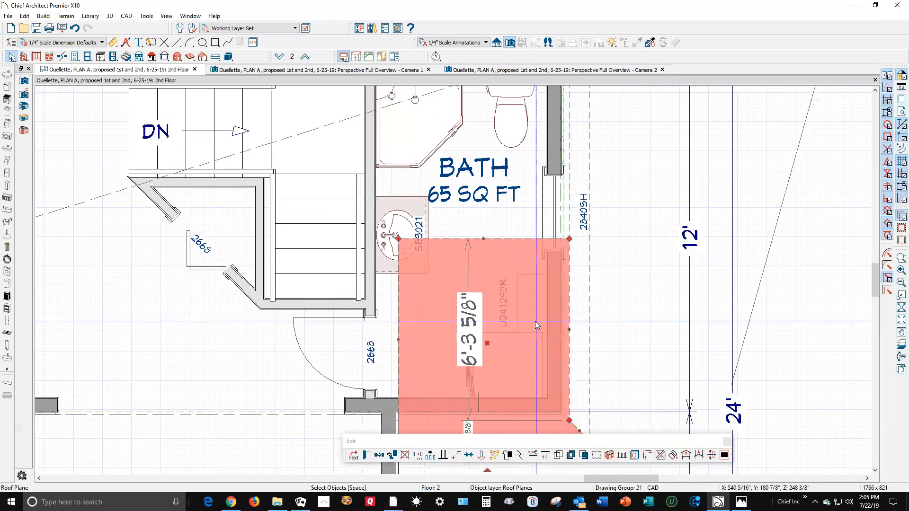
pyautogui.click(582, 268)
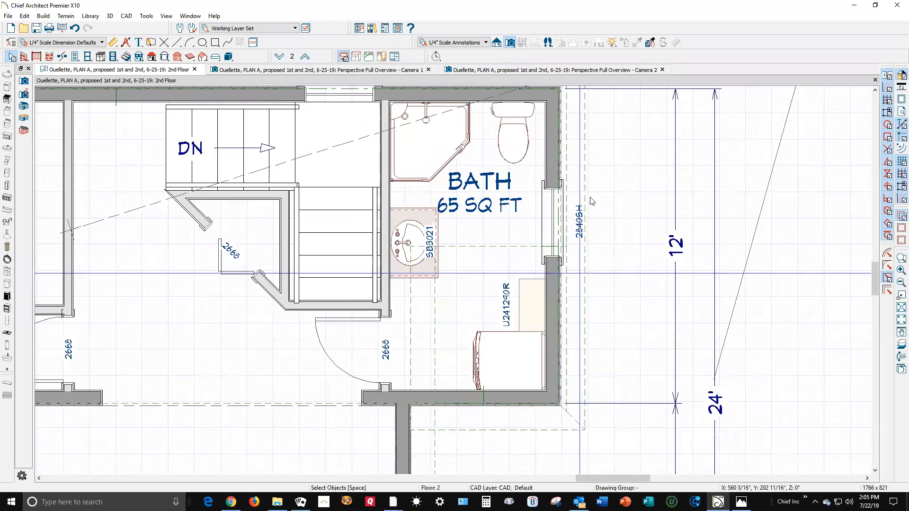
pyautogui.click(571, 147)
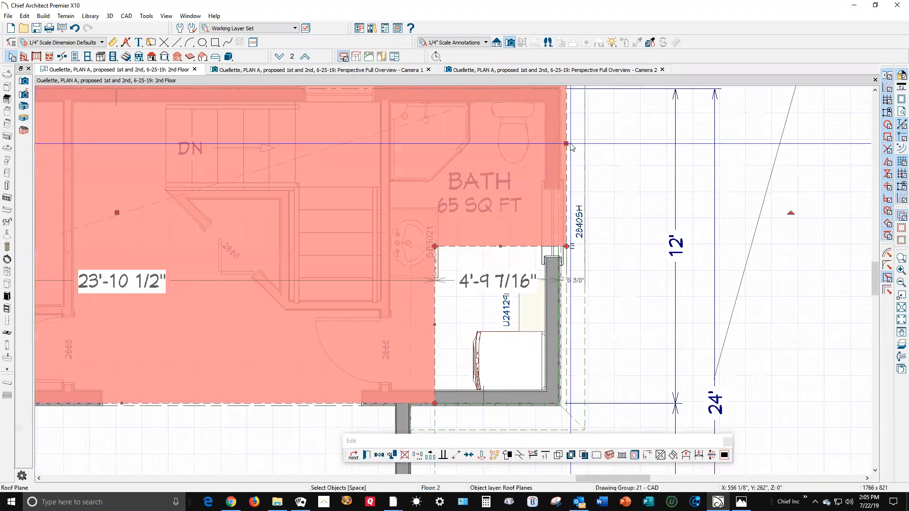
pyautogui.press('Escape')
pyautogui.hotkey('ctrl', 'Tab')
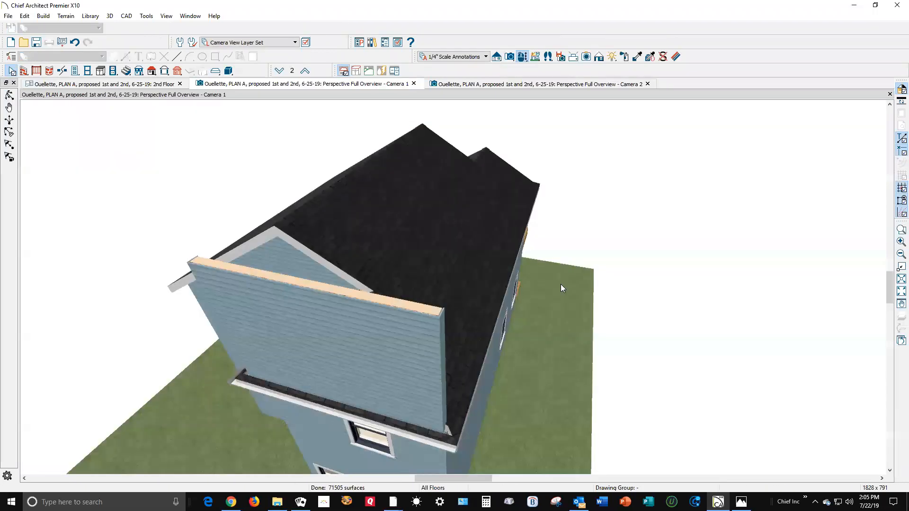
# Inspect the General and Structure settings of the tall attic wall above the bath-end roof without changing anything.
pyautogui.click(358, 319)
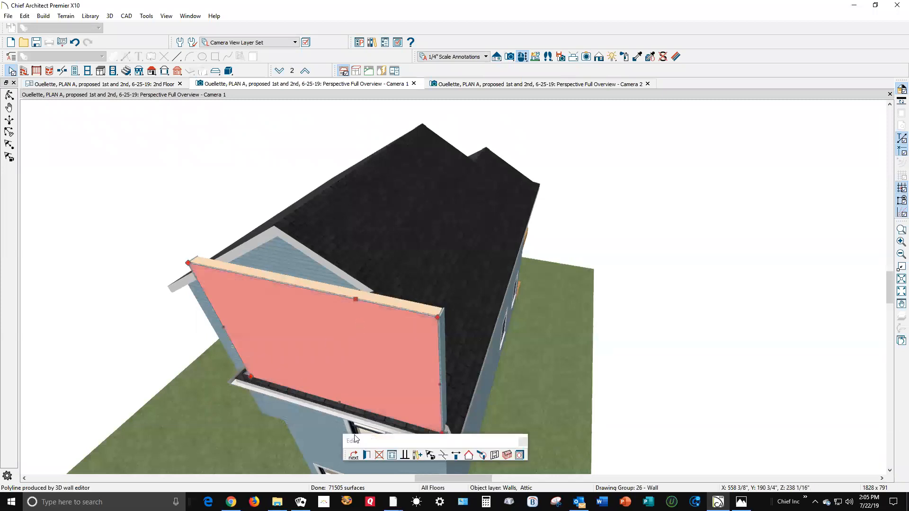
pyautogui.click(367, 455)
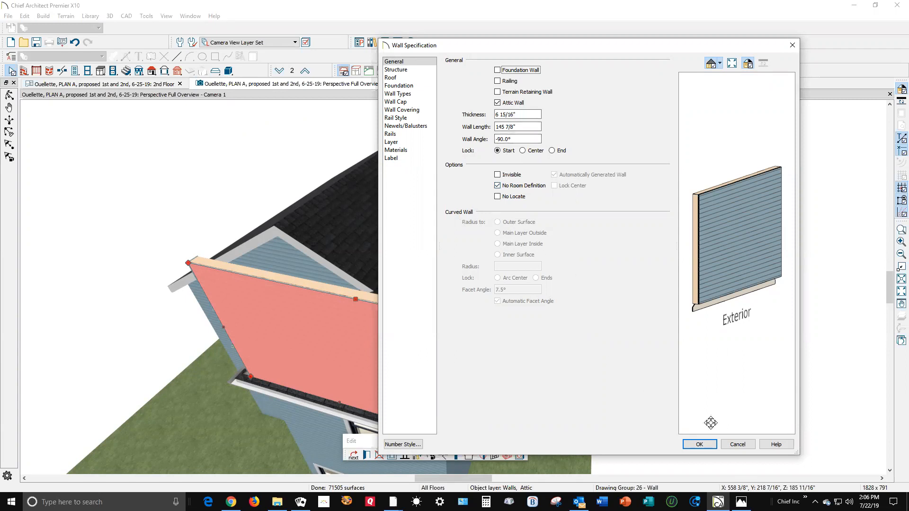
pyautogui.click(737, 445)
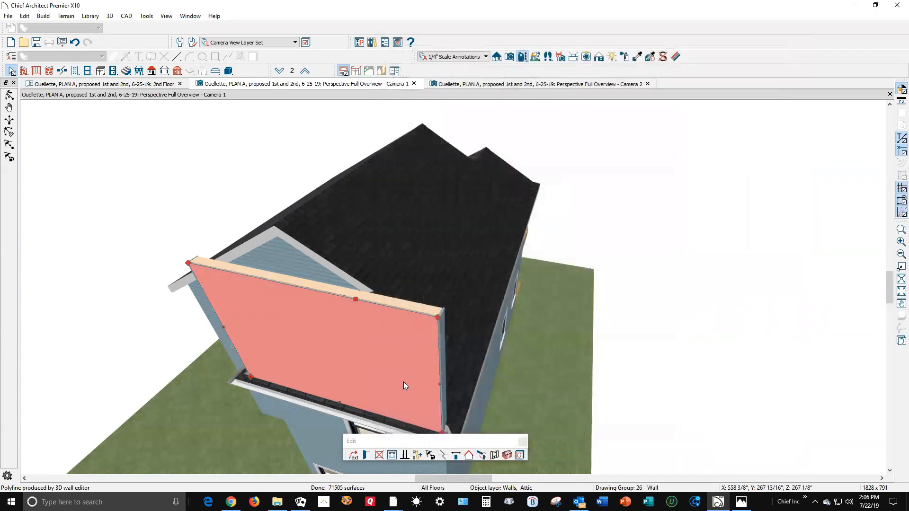
pyautogui.click(392, 455)
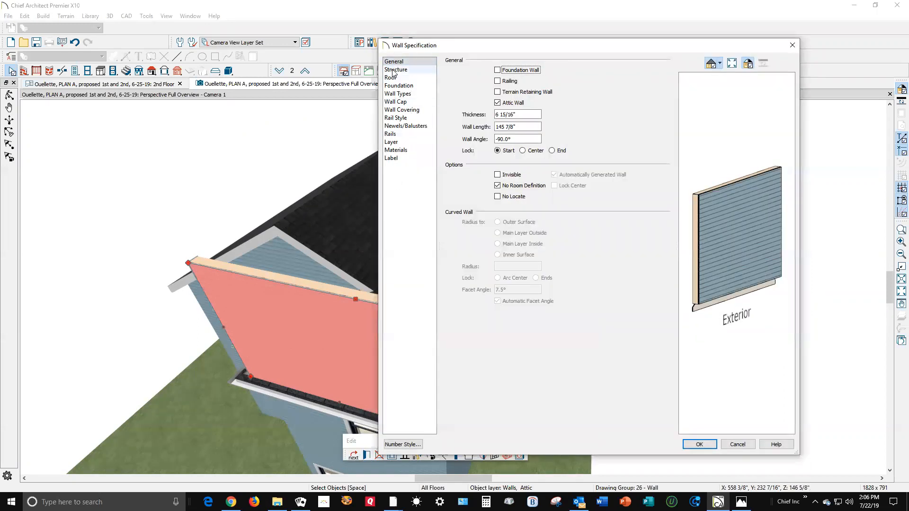
pyautogui.click(397, 69)
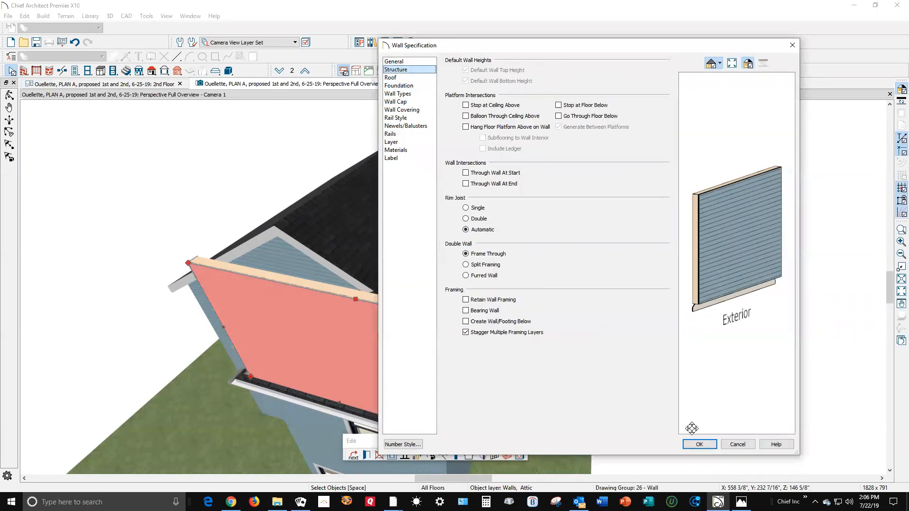
pyautogui.click(737, 444)
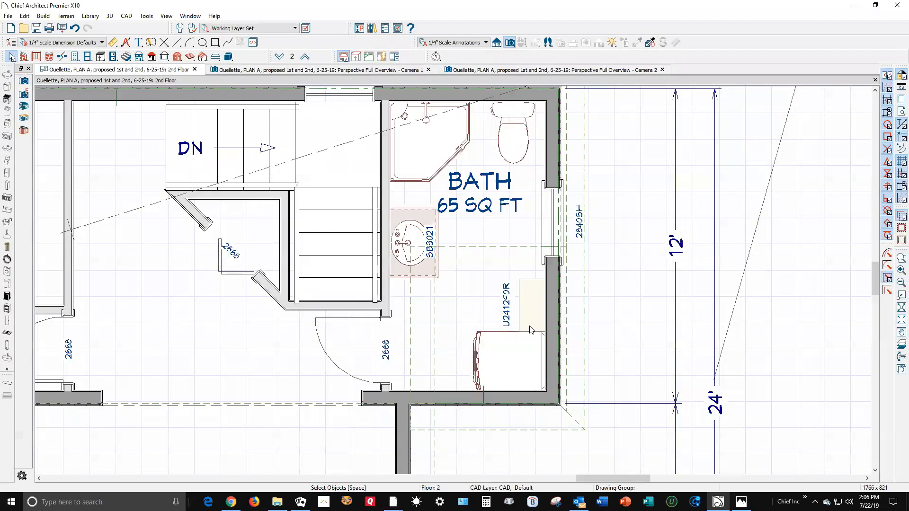
# Delete the outer of the two parallel attic walls over the bath's end wall, accepting the modification of automatically generated walls.
pyautogui.click(551, 365)
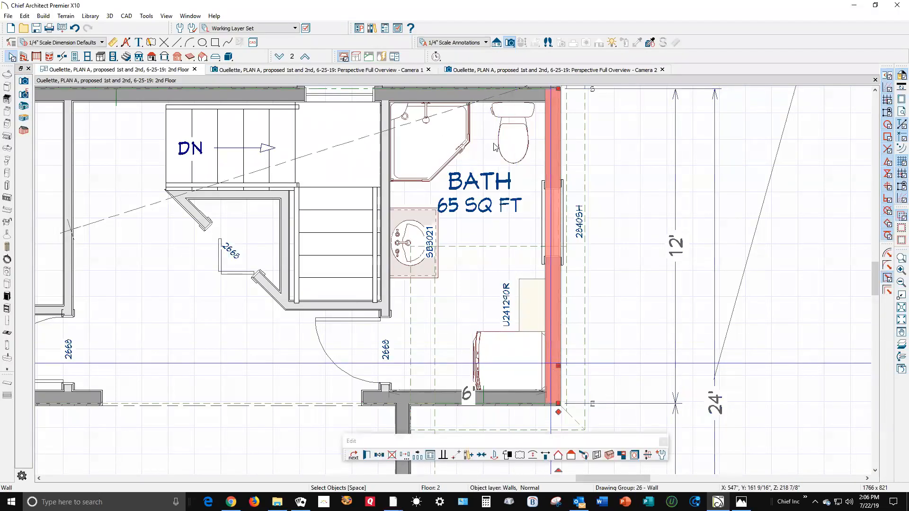
pyautogui.click(306, 57)
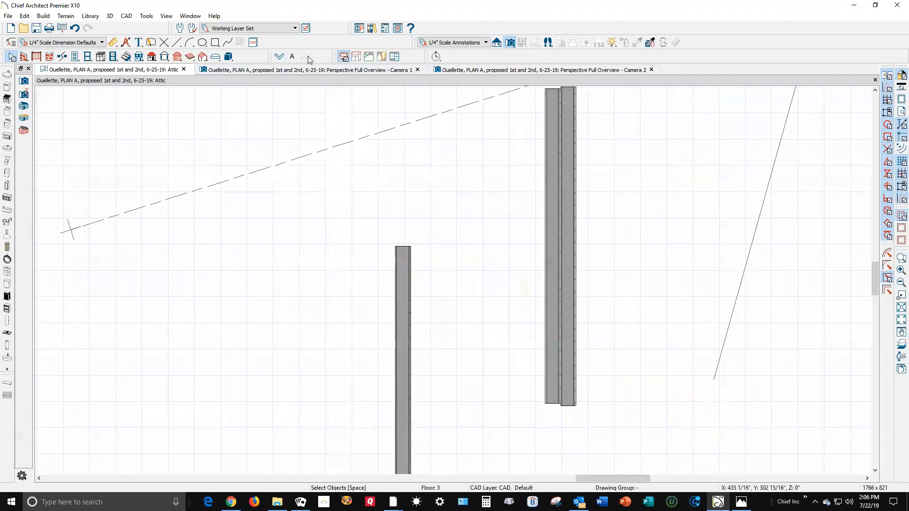
pyautogui.click(573, 326)
pyautogui.press('Delete')
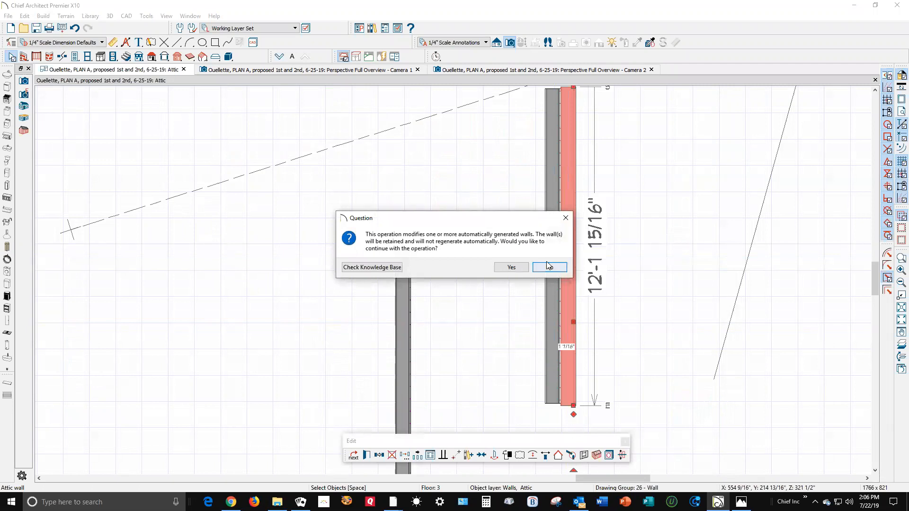
pyautogui.click(512, 268)
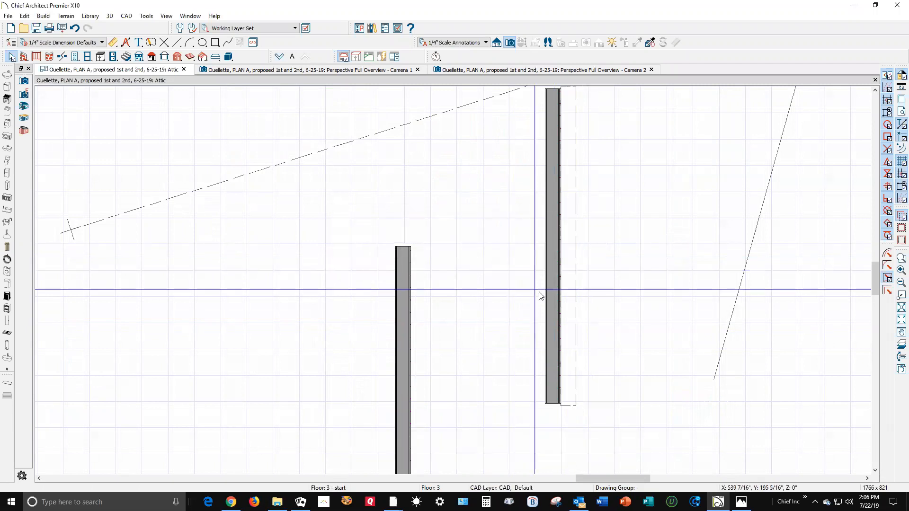
# Check the bath-end gable up close in the 3D view and display the reference floor in the attic plan.
pyautogui.hotkey('ctrl', 'Tab')
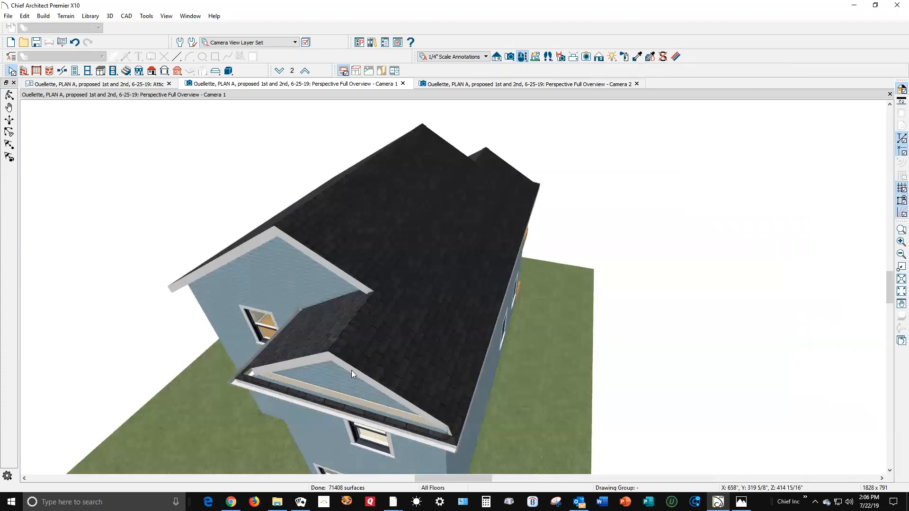
pyautogui.scroll(5, 348, 424)
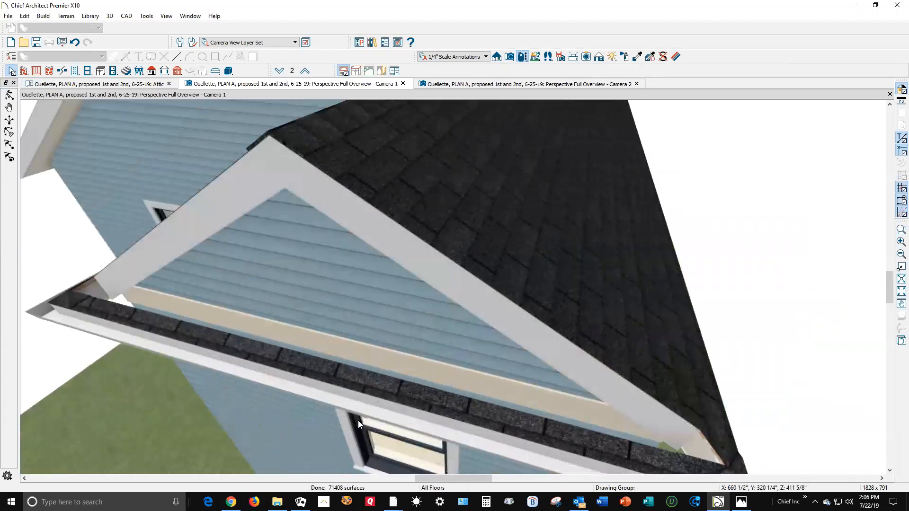
pyautogui.scroll(-5, 358, 421)
pyautogui.hotkey('ctrl', 'Tab')
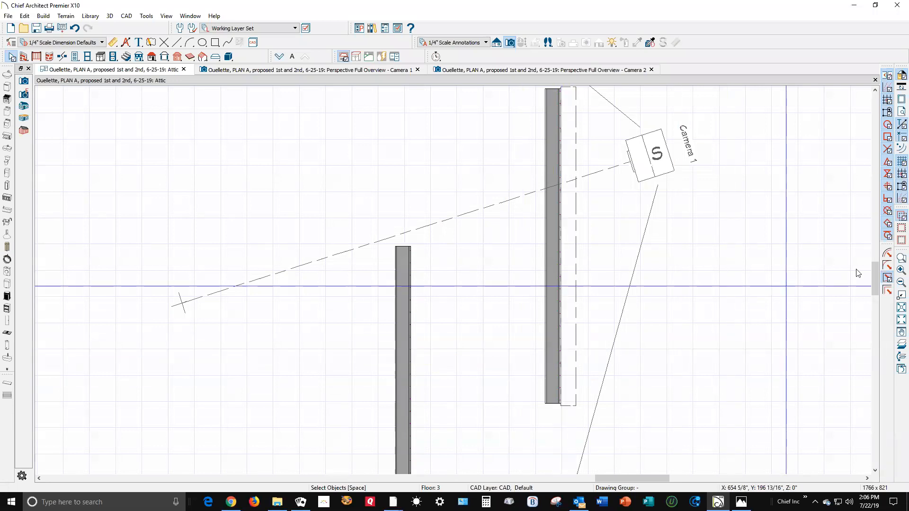
pyautogui.click(899, 344)
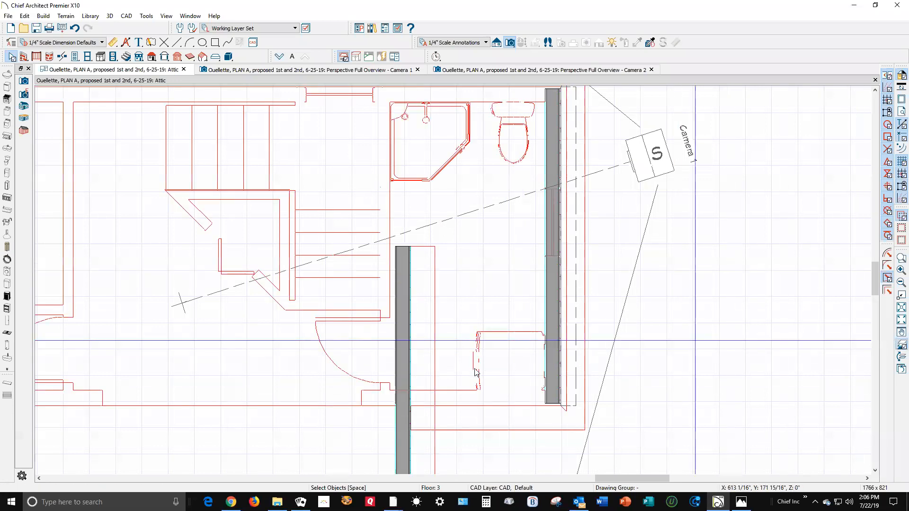
# Try to shift the remaining attic wall over the bath end outward, make it a gable wall, and check it in 3D.
pyautogui.click(556, 334)
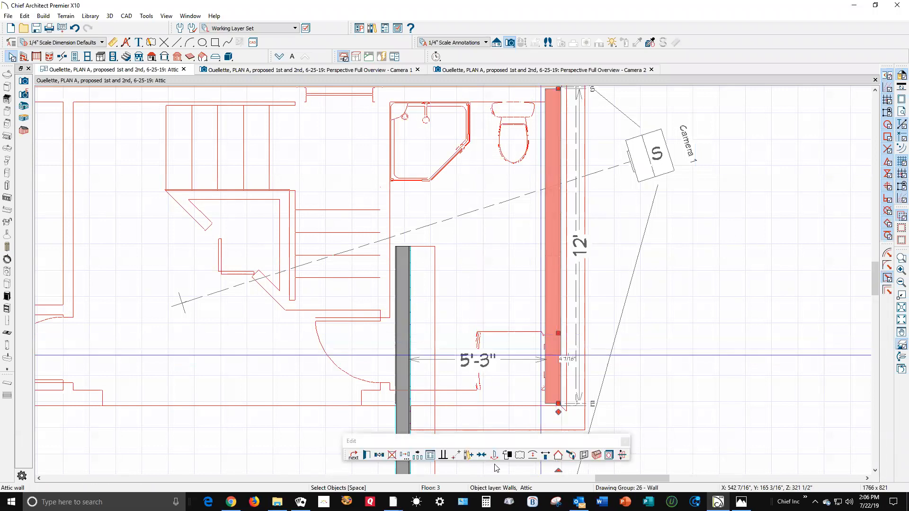
pyautogui.moveTo(559, 397); pyautogui.dragTo(536, 362)
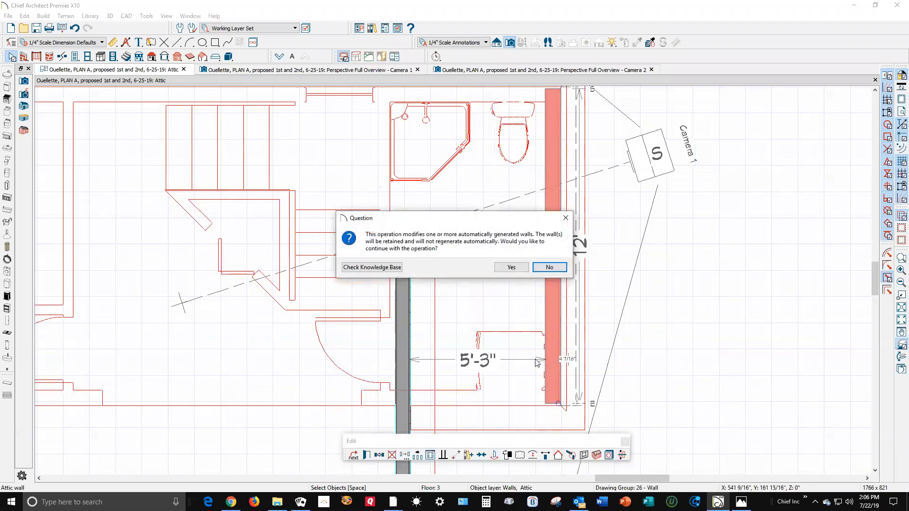
pyautogui.click(516, 272)
pyautogui.press('Right')
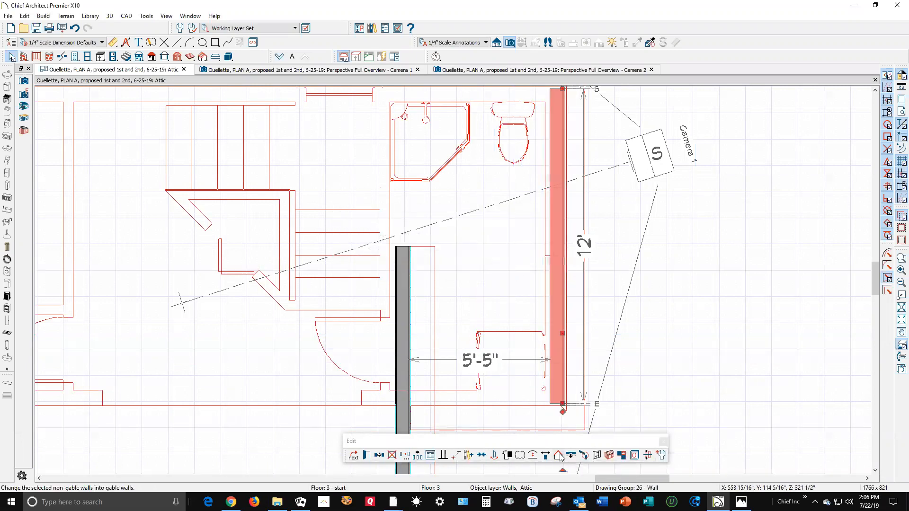
pyautogui.click(559, 456)
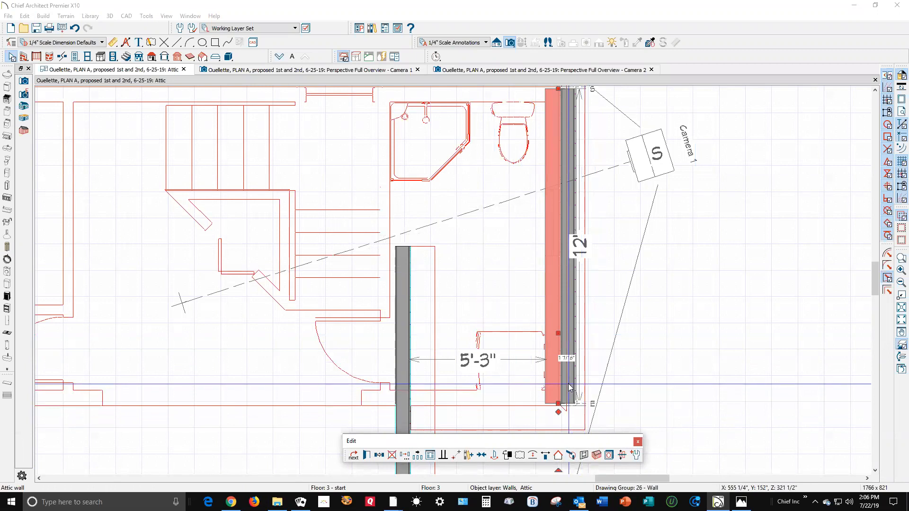
pyautogui.press('Escape')
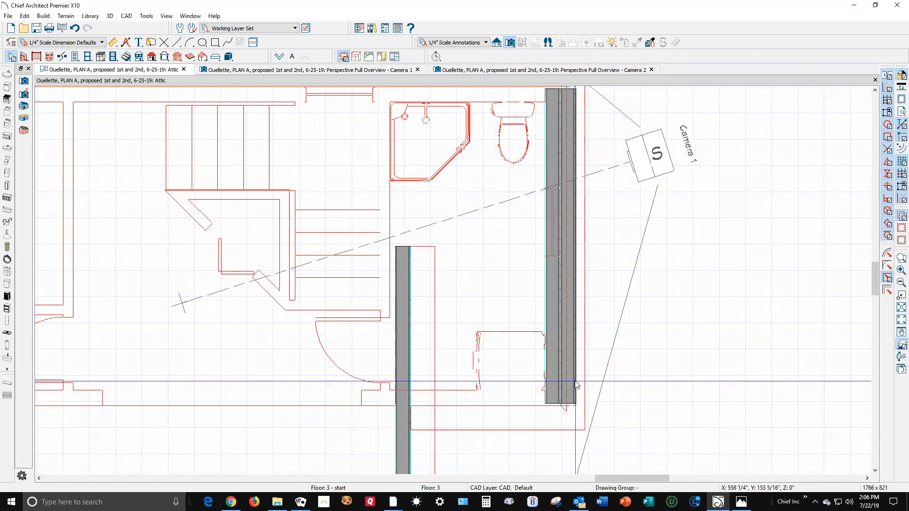
pyautogui.hotkey('ctrl', 'Tab')
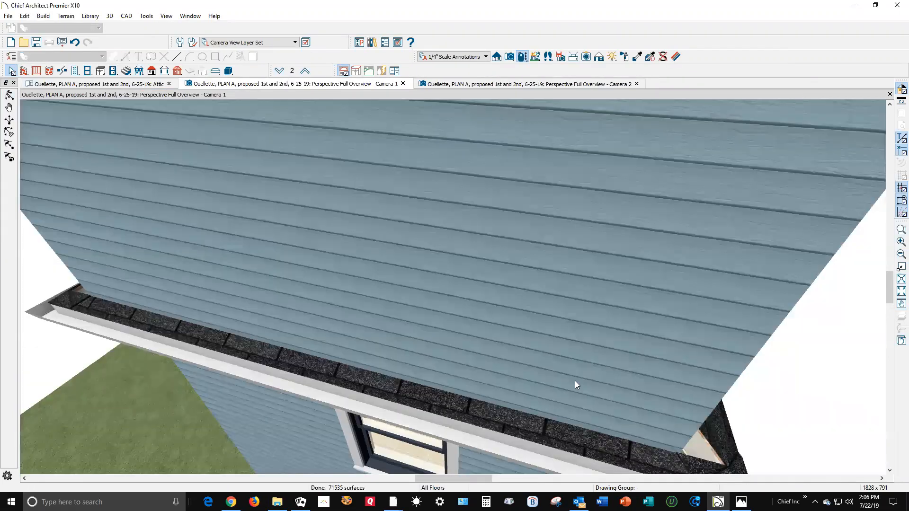
pyautogui.hotkey('ctrl', 'Tab')
pyautogui.hotkey('ctrl', 'Tab')
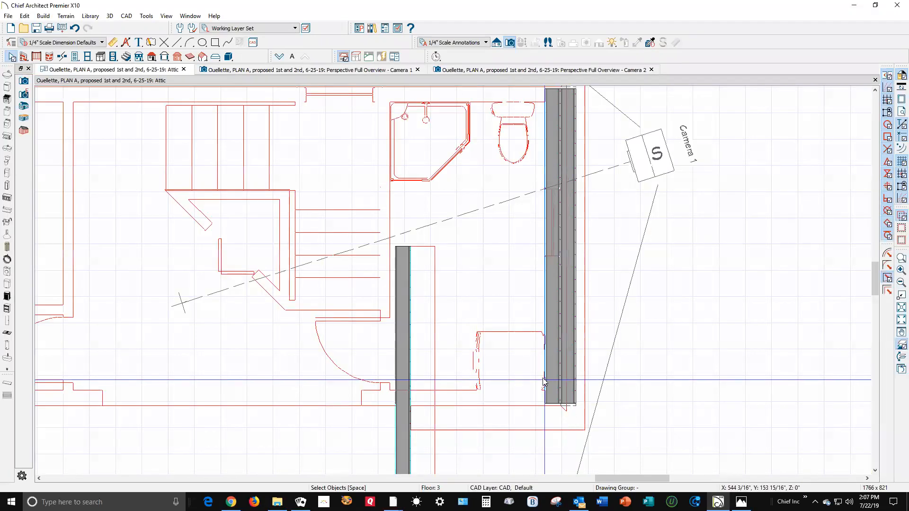
# Remove the attic wall that reappeared outside the bath-end attic wall, allowing the change to automatically generated walls.
pyautogui.click(572, 359)
pyautogui.moveTo(572, 359); pyautogui.dragTo(567, 353)
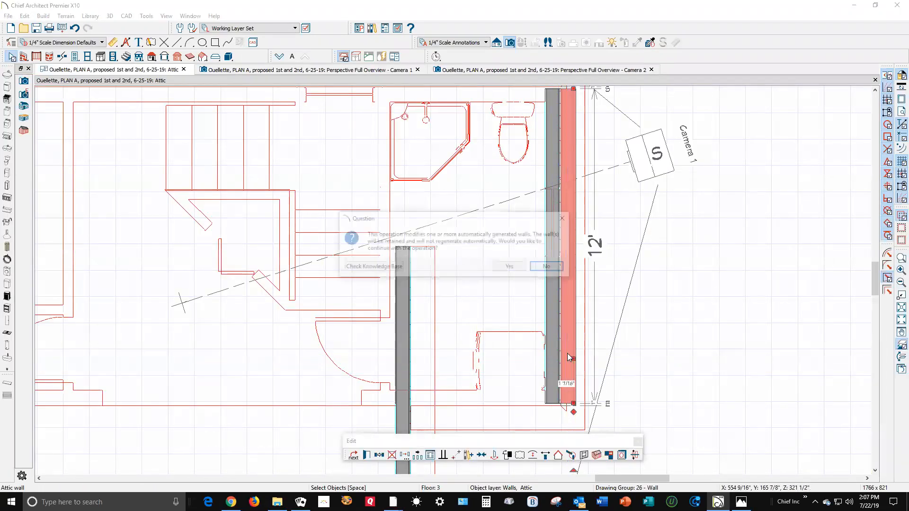
pyautogui.click(509, 267)
pyautogui.click(506, 269)
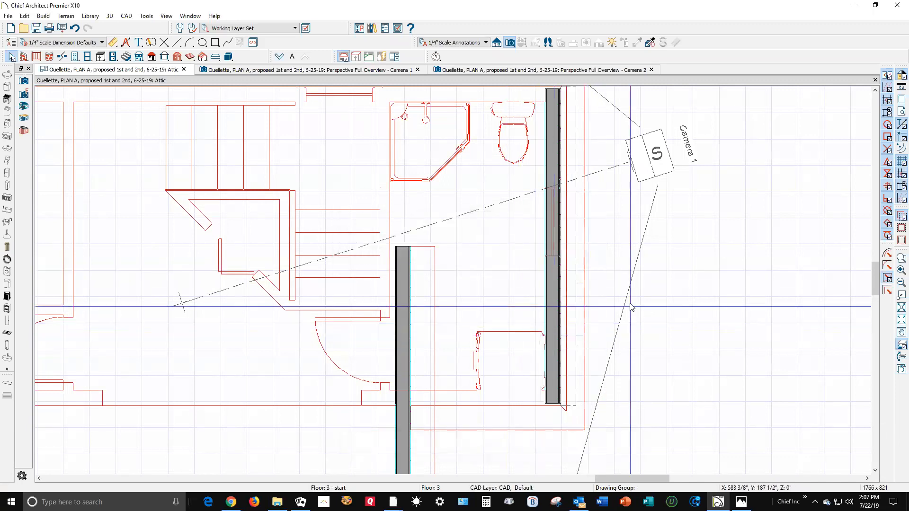
# Compare the bath-side end wall's position on the second and first floors against the roof outline.
pyautogui.click(280, 57)
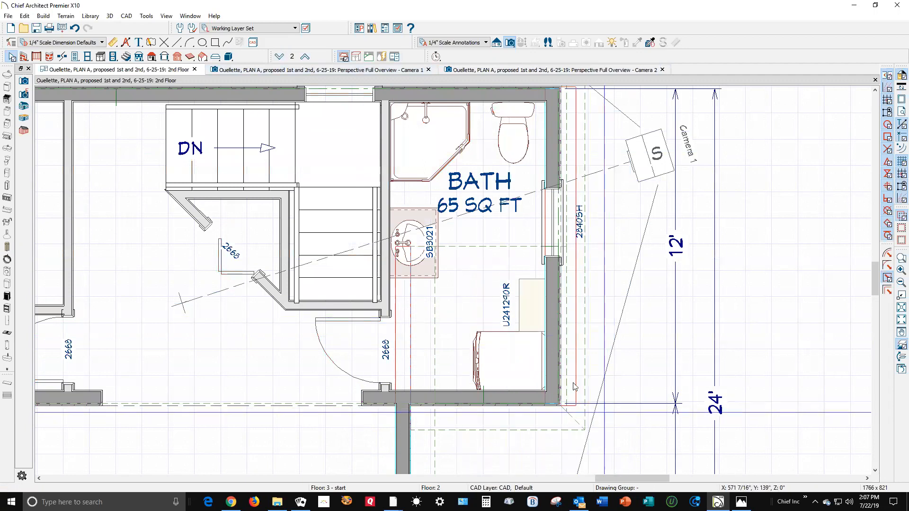
pyautogui.click(558, 376)
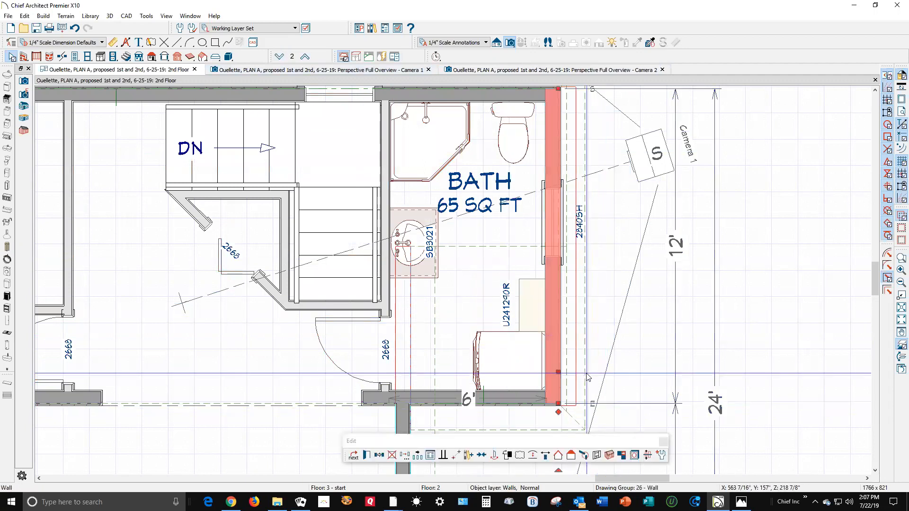
pyautogui.press('Escape')
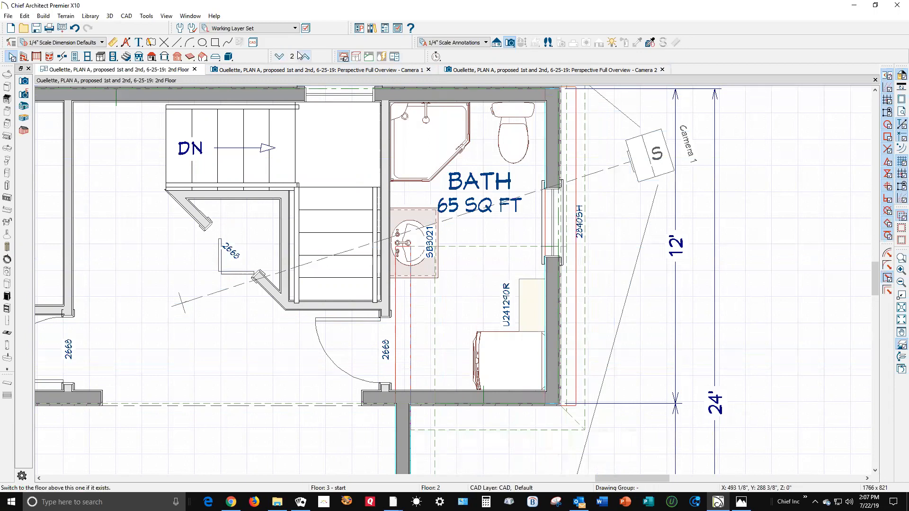
pyautogui.click(279, 56)
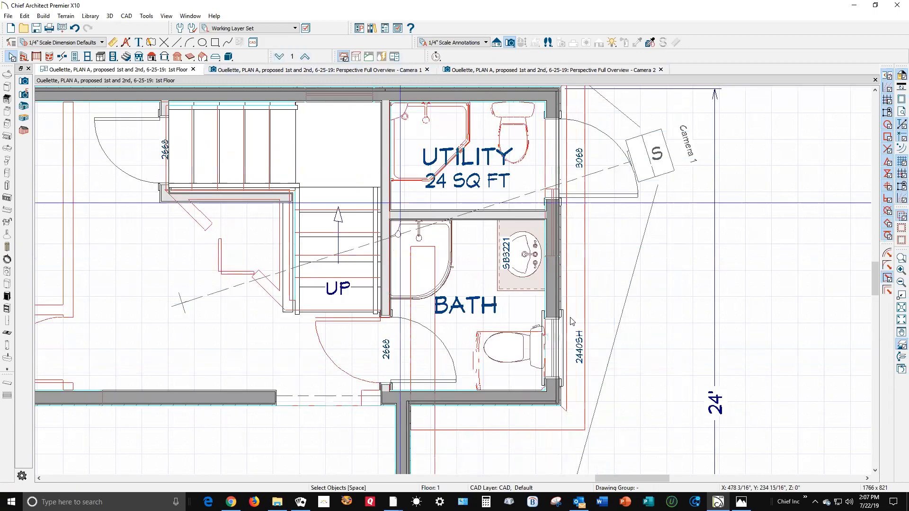
pyautogui.click(555, 299)
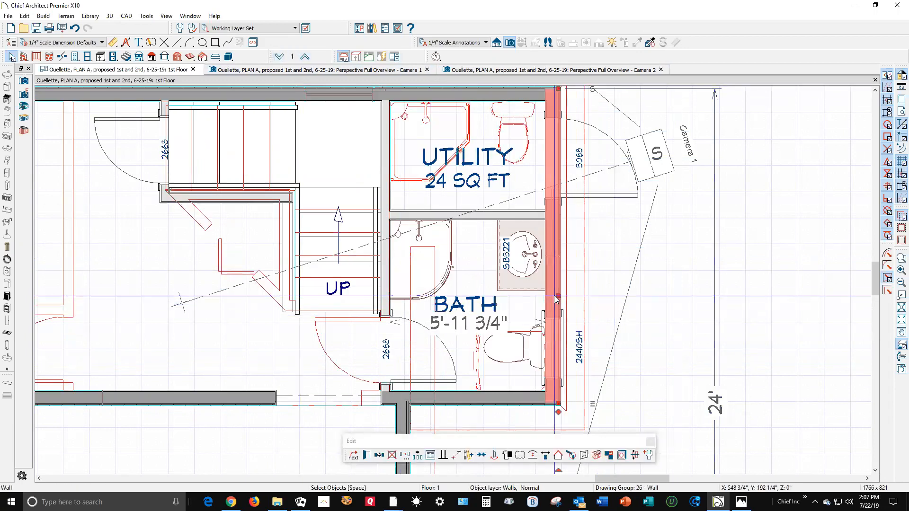
pyautogui.press('Escape')
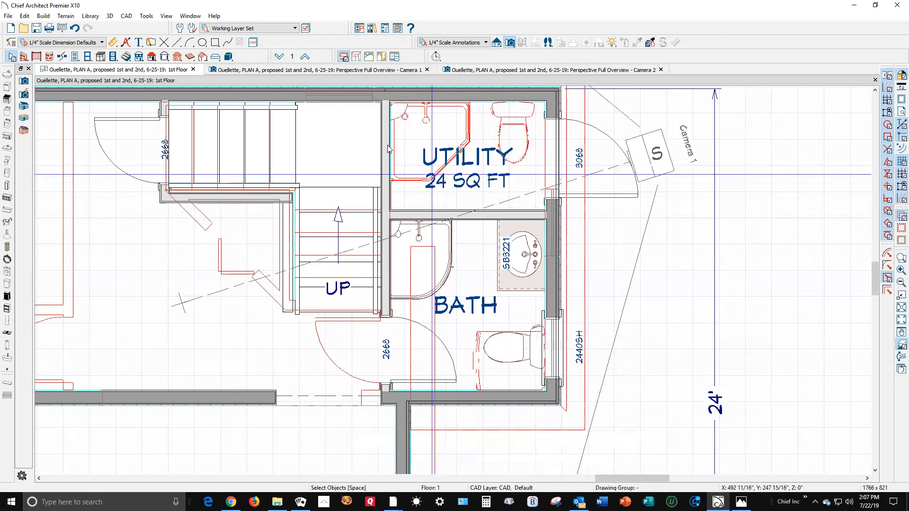
pyautogui.click(306, 56)
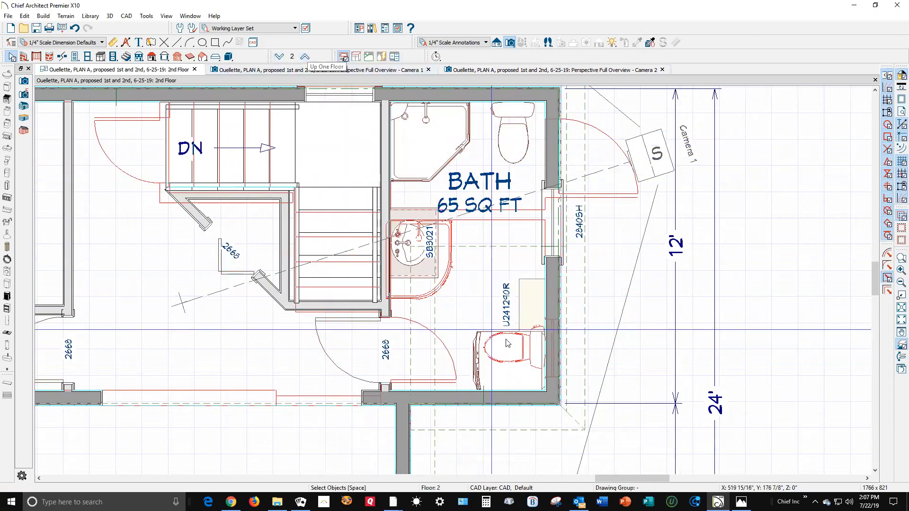
# Pull the upper edge of the bath-end hip plane inward to the inner face of the end wall and check it in 3D.
pyautogui.click(567, 348)
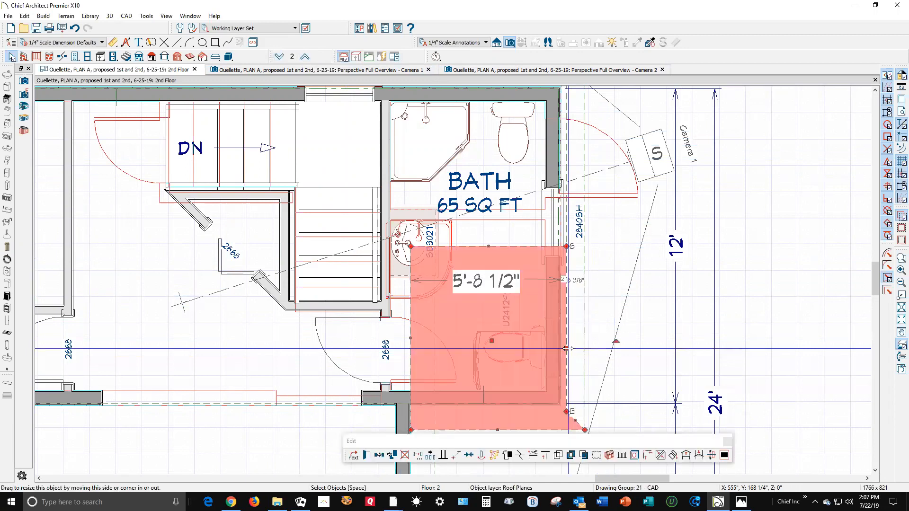
pyautogui.click(567, 163)
pyautogui.click(584, 345)
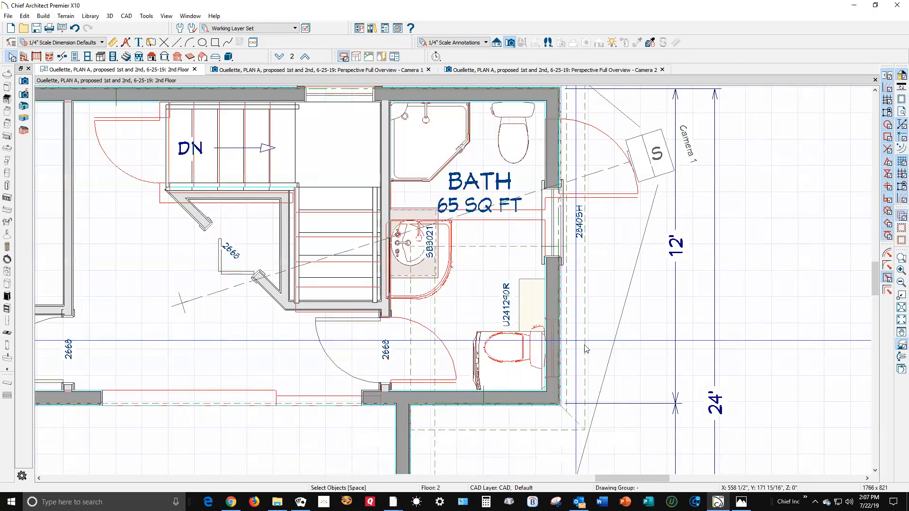
pyautogui.moveTo(584, 345); pyautogui.dragTo(546, 337)
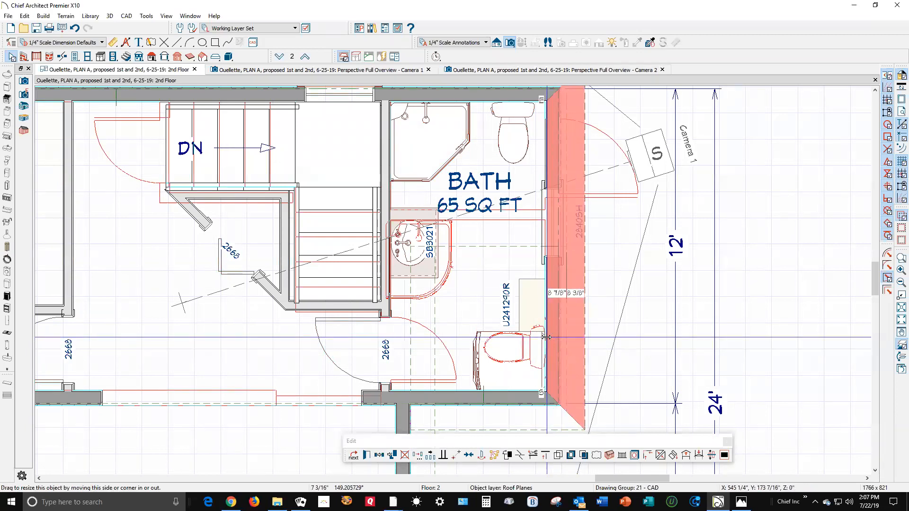
pyautogui.click(692, 300)
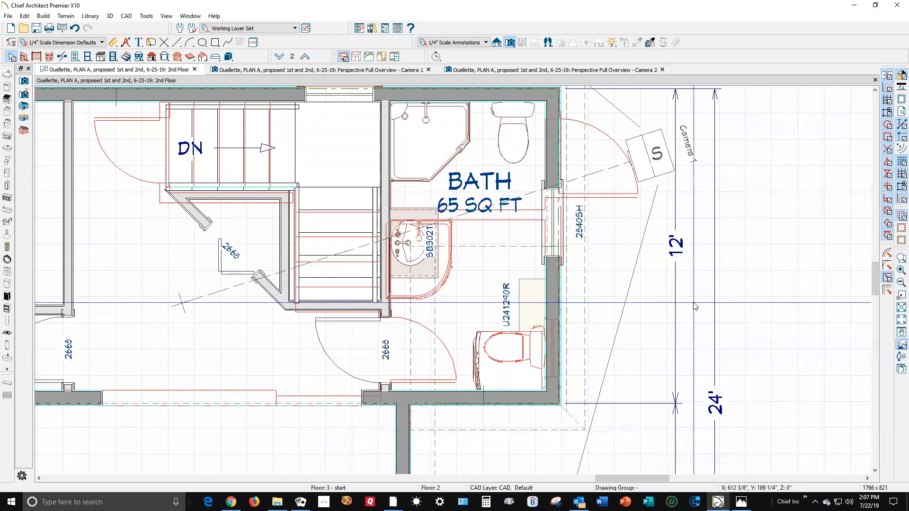
pyautogui.hotkey('ctrl', 'Tab')
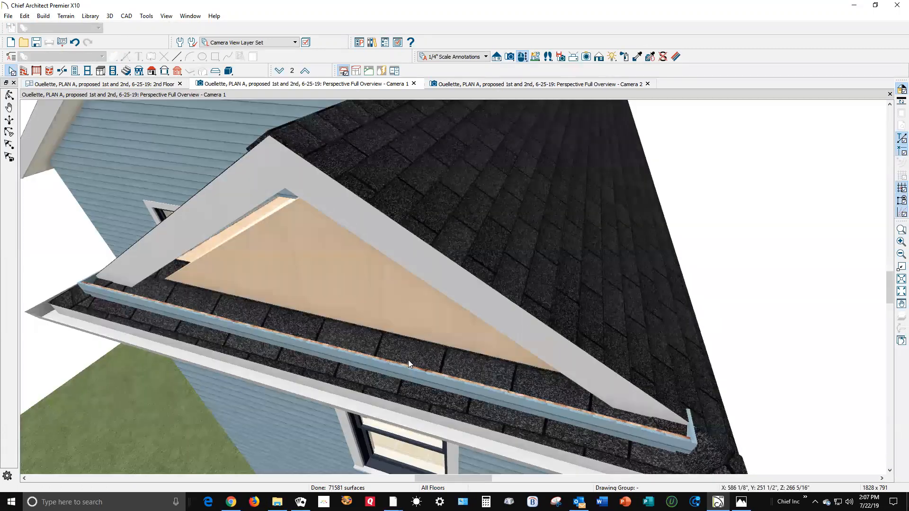
# Delete the stray wall running along the hip plane at the bath end in the 3D view.
pyautogui.click(423, 379)
pyautogui.scroll(-5, 458, 317)
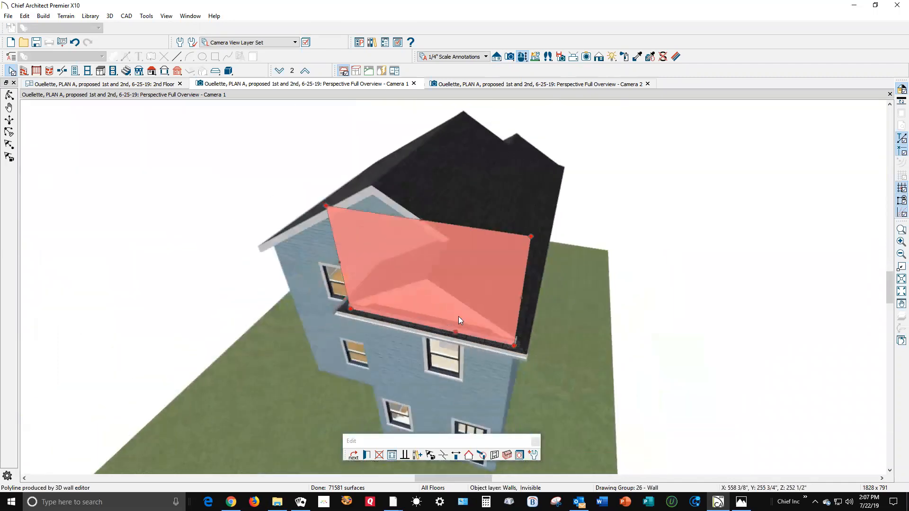
pyautogui.click(378, 456)
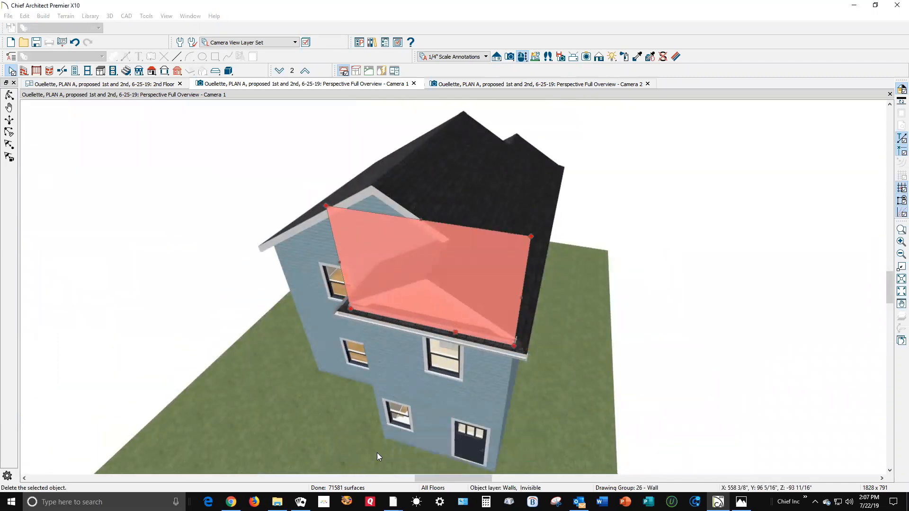
pyautogui.scroll(3, 457, 319)
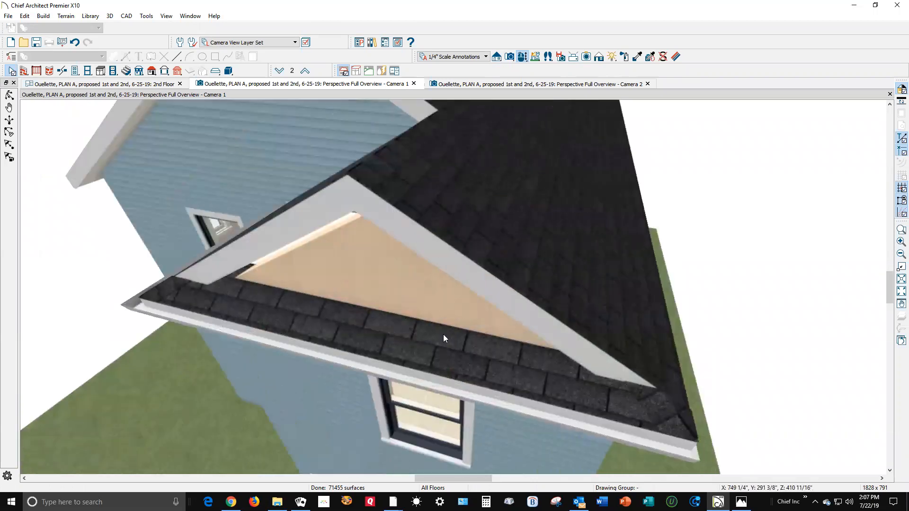
# Try to pull the upper edge of the bath-end hip plane outward toward its eave in the 3D view.
pyautogui.click(450, 339)
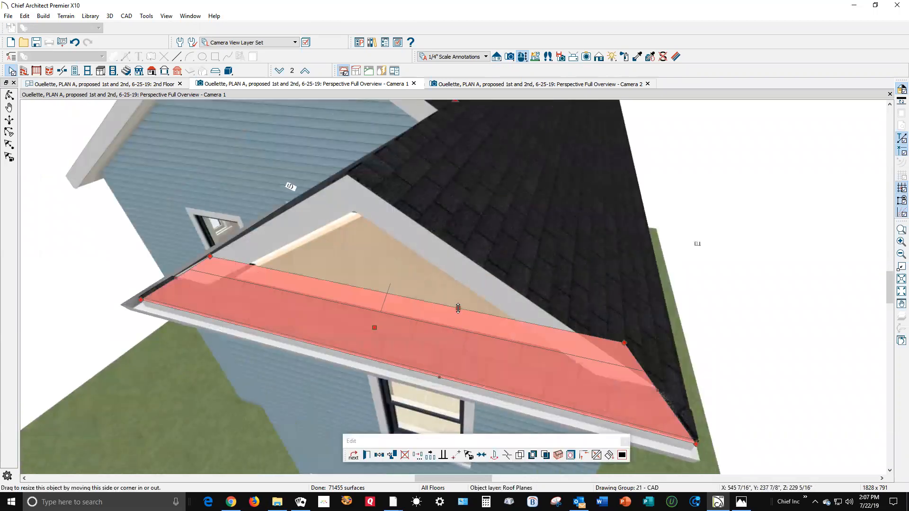
pyautogui.moveTo(454, 322); pyautogui.dragTo(456, 333)
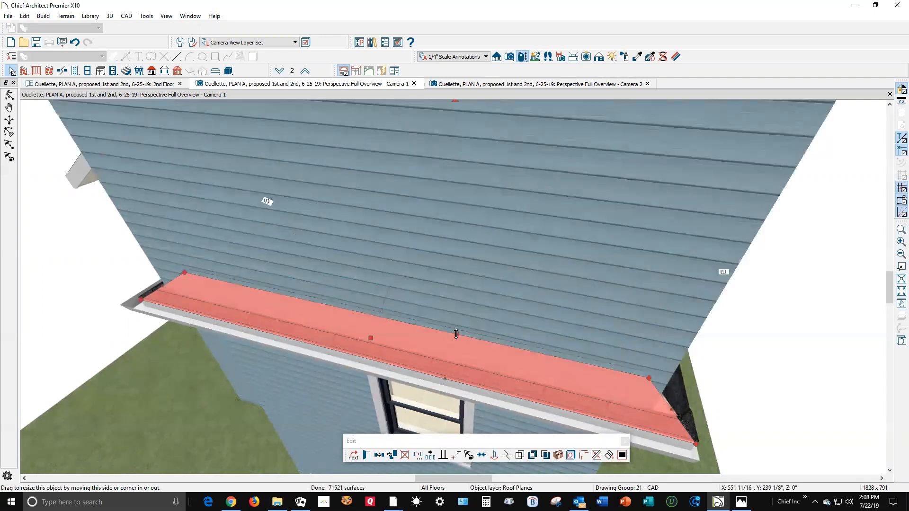
pyautogui.press('Escape')
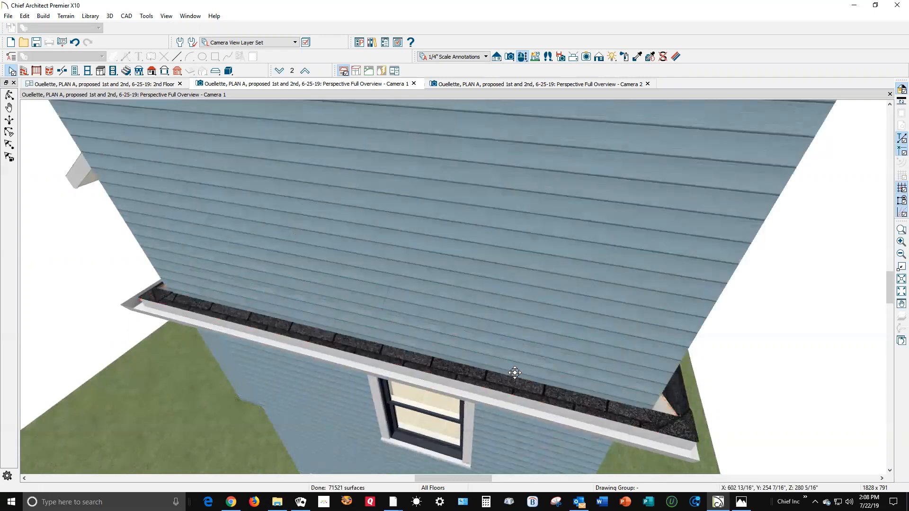
# Pull the outer edges of both gable roof planes at the bath end slightly inward on the second floor plan and check in 3D.
pyautogui.hotkey('ctrl', 'Tab')
pyautogui.hotkey('ctrl', 'Tab')
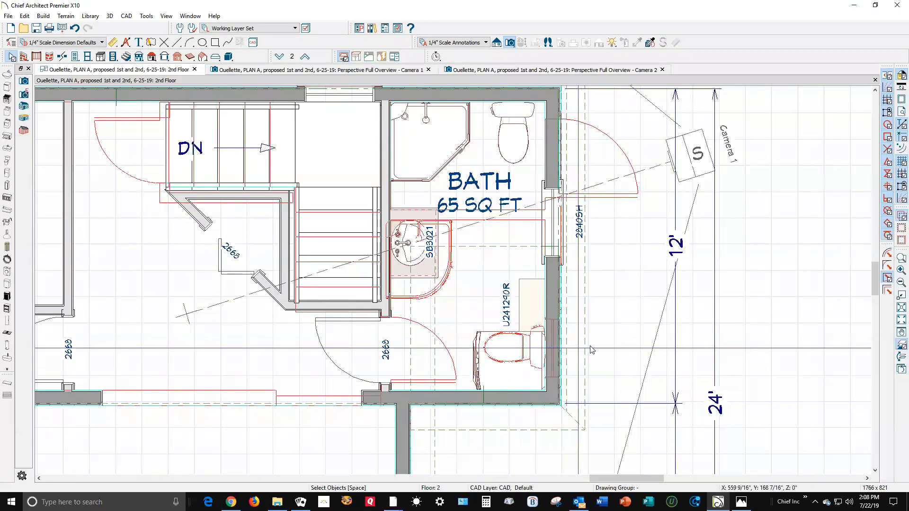
pyautogui.scroll(-1, 660, 336)
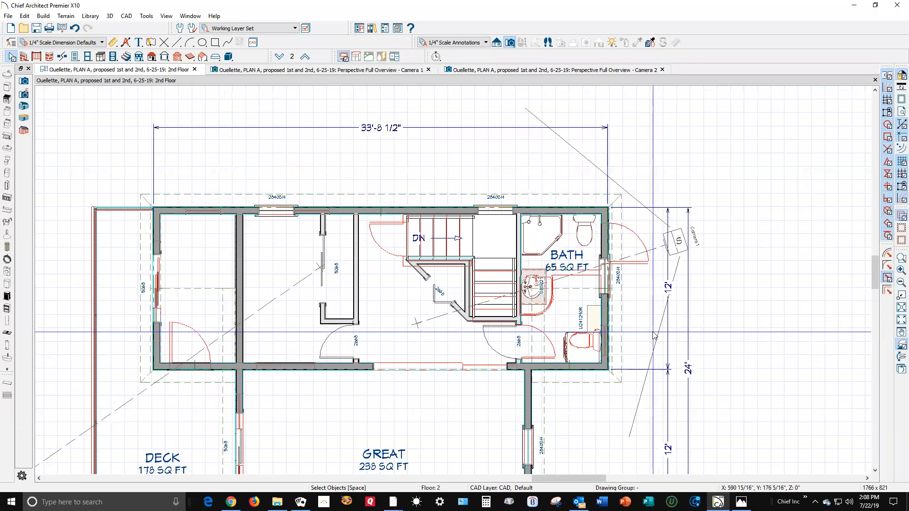
pyautogui.scroll(5, 655, 335)
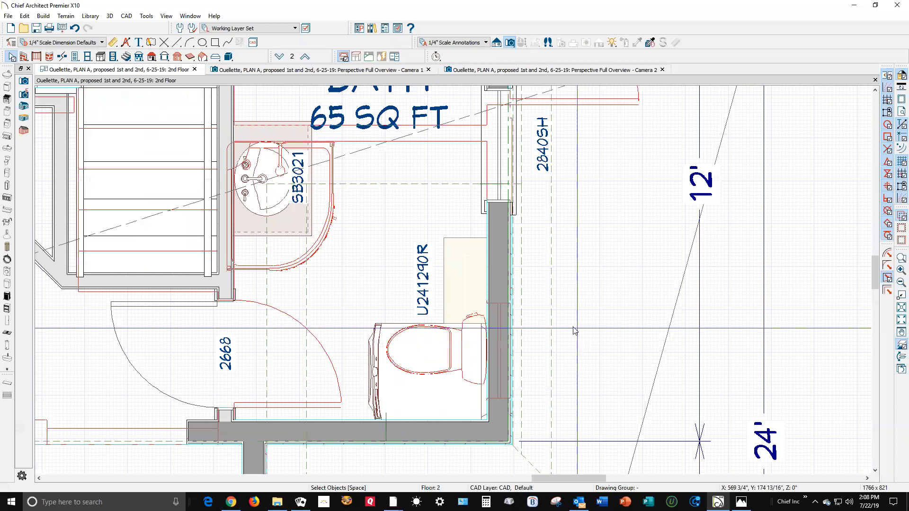
pyautogui.click(525, 346)
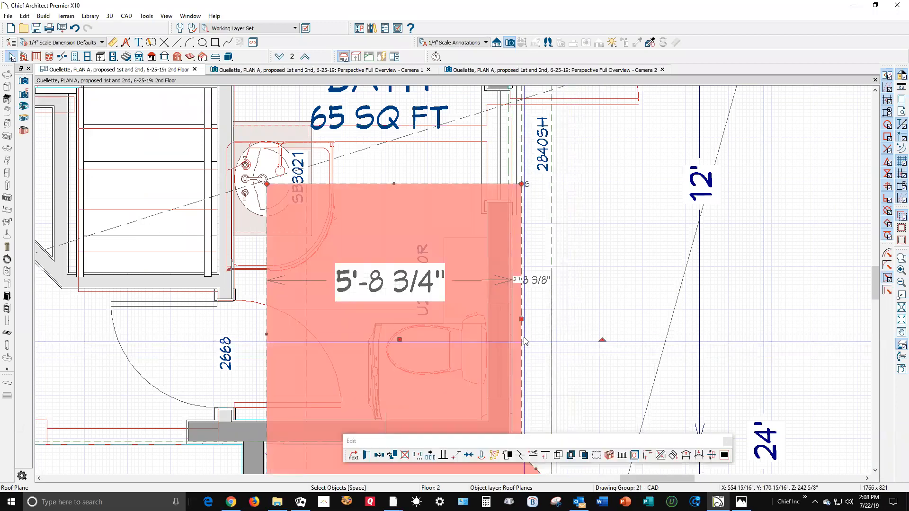
pyautogui.moveTo(521, 319); pyautogui.dragTo(515, 306)
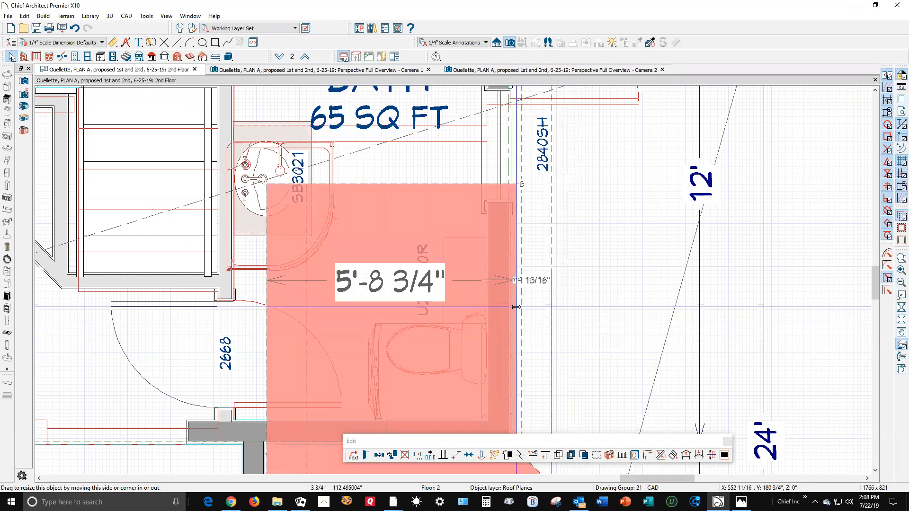
pyautogui.click(521, 161)
pyautogui.moveTo(521, 160); pyautogui.dragTo(553, 246)
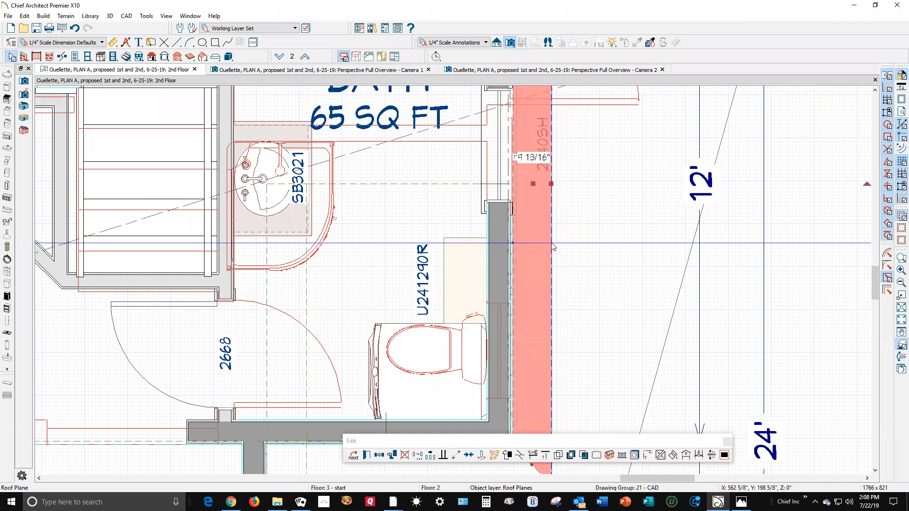
pyautogui.hotkey('ctrl', 'Tab')
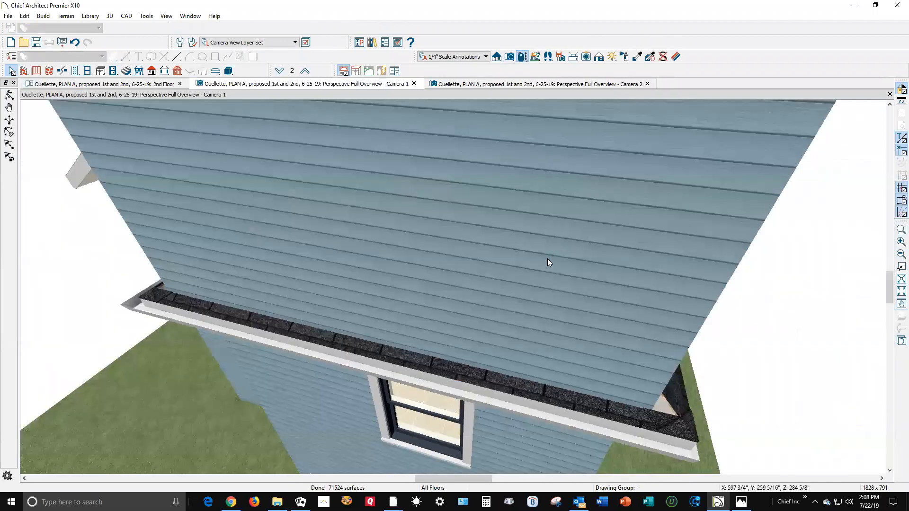
pyautogui.scroll(-5, 547, 258)
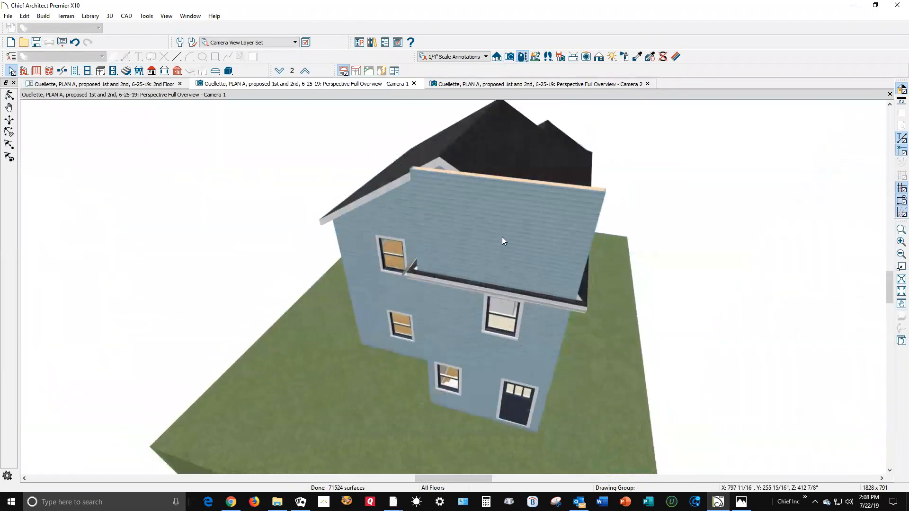
pyautogui.hotkey('ctrl', 'Tab')
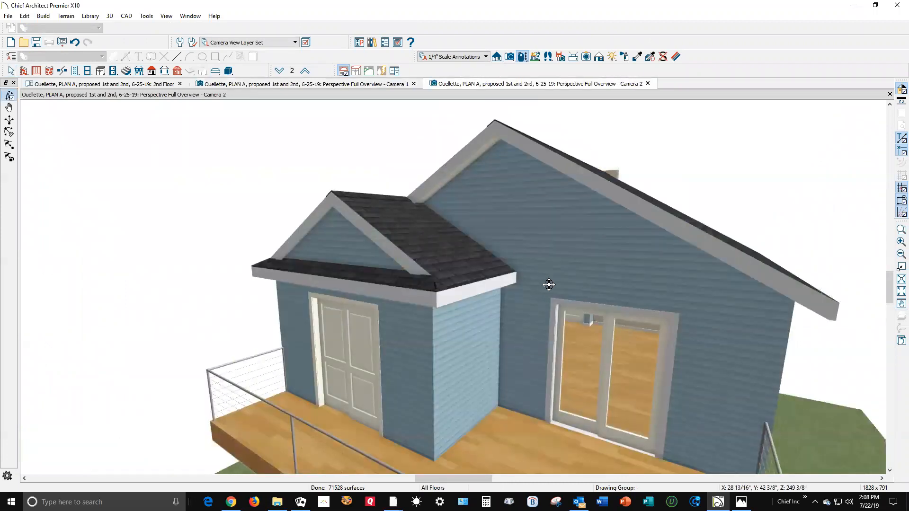
pyautogui.hotkey('ctrl', 'Tab')
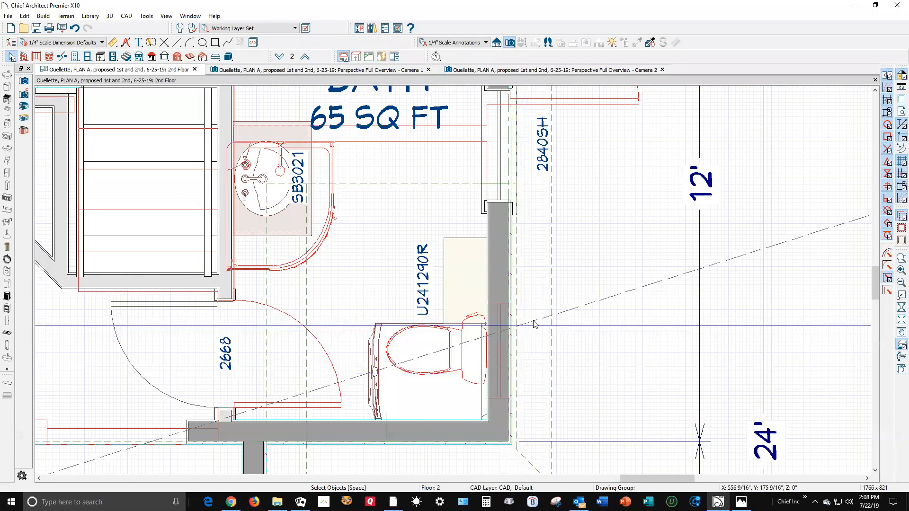
# Extend the bath-end hip plane's upper edge to the end wall's inner face and shift the attic wall above it inward.
pyautogui.click(515, 277)
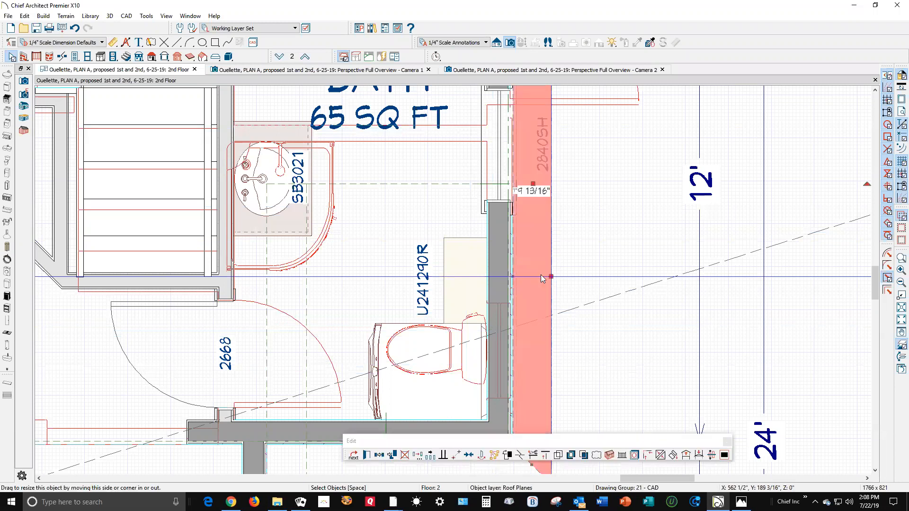
pyautogui.moveTo(516, 281); pyautogui.dragTo(498, 256)
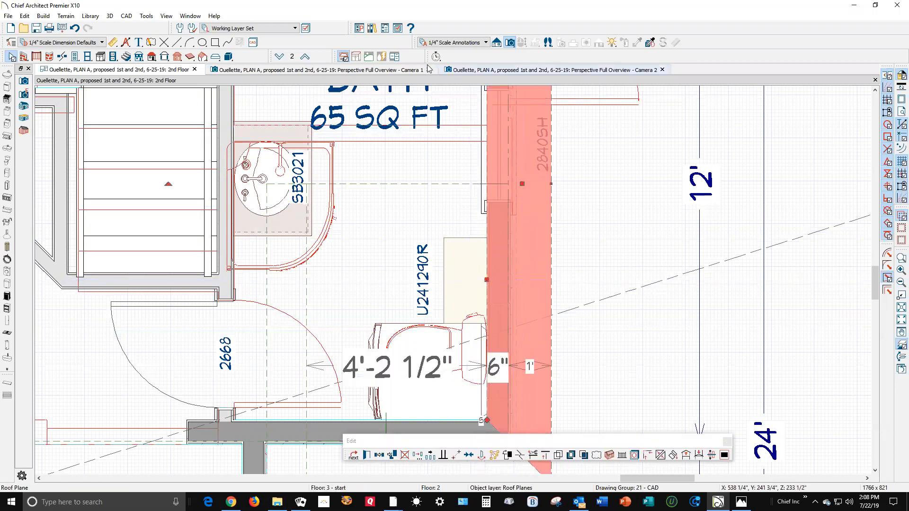
pyautogui.click(279, 57)
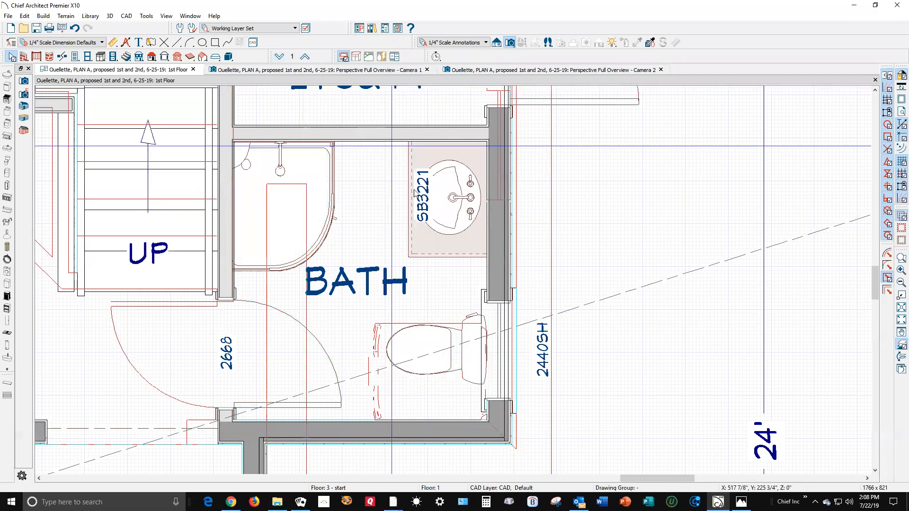
pyautogui.click(305, 56)
pyautogui.click(305, 56)
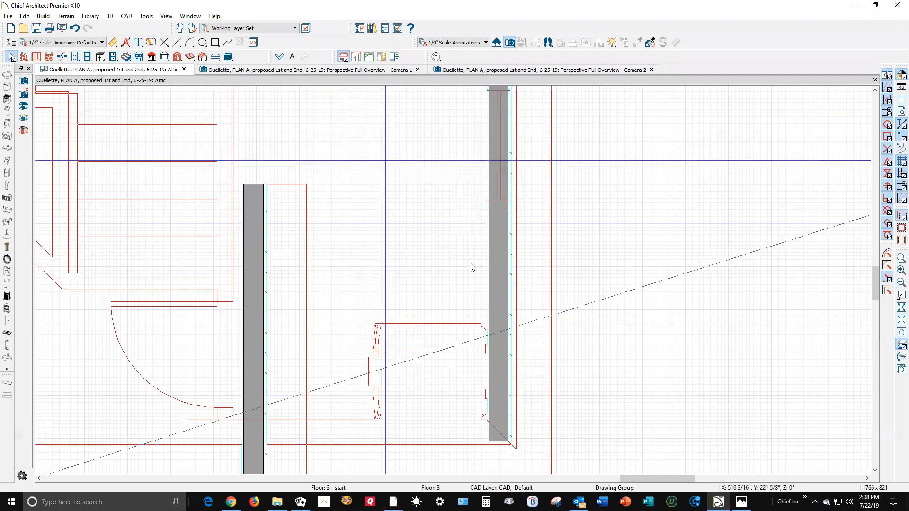
pyautogui.click(498, 271)
pyautogui.moveTo(507, 272); pyautogui.dragTo(449, 293)
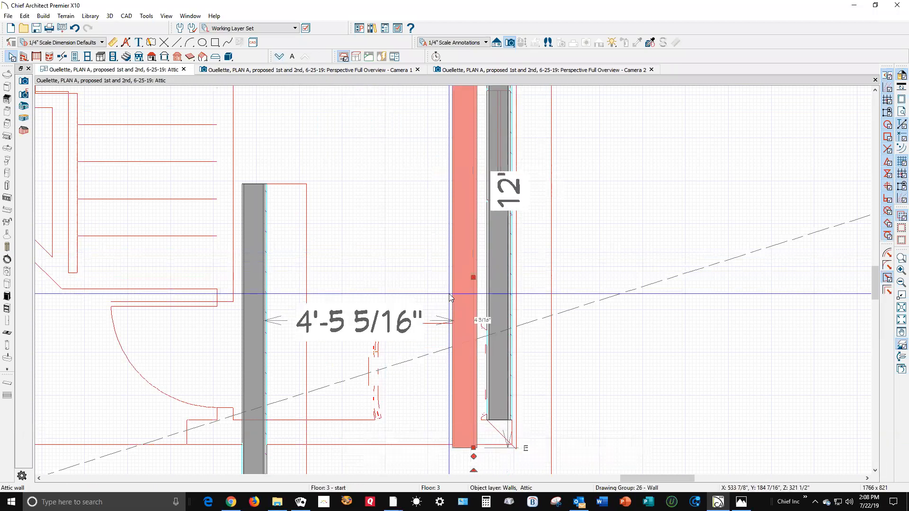
# Examine the Dutch gables at the bath end and the deck end in the 3D views.
pyautogui.hotkey('ctrl', 'Tab')
pyautogui.scroll(3, 484, 271)
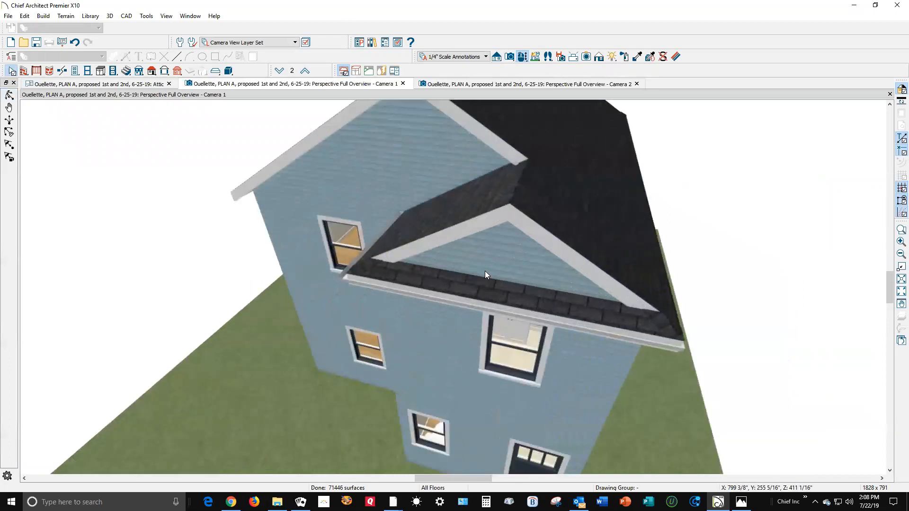
pyautogui.hotkey('ctrl', 'Tab')
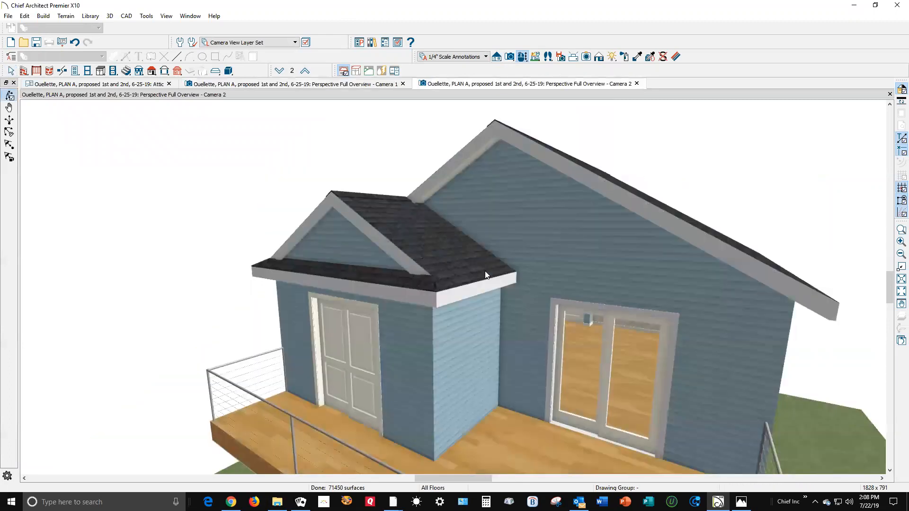
pyautogui.hotkey('ctrl', 'Tab')
pyautogui.hotkey('ctrl', 'Tab')
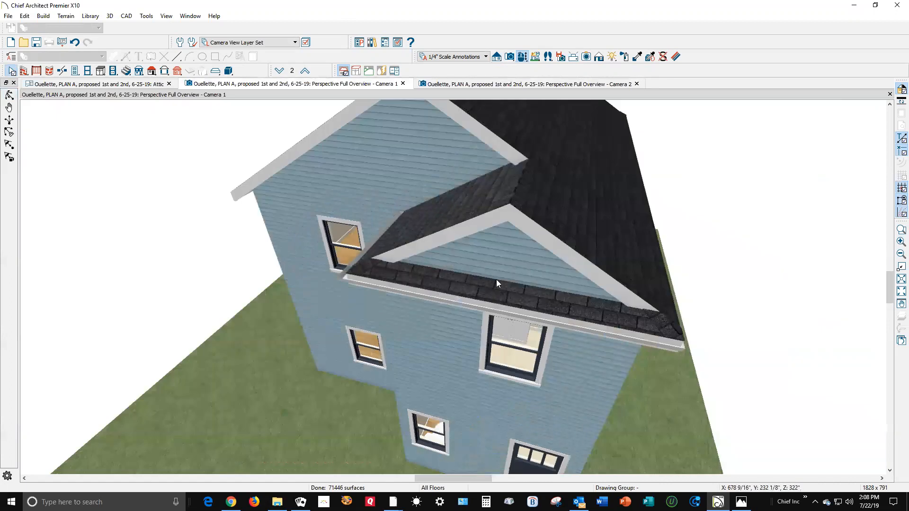
pyautogui.scroll(-5, 515, 231)
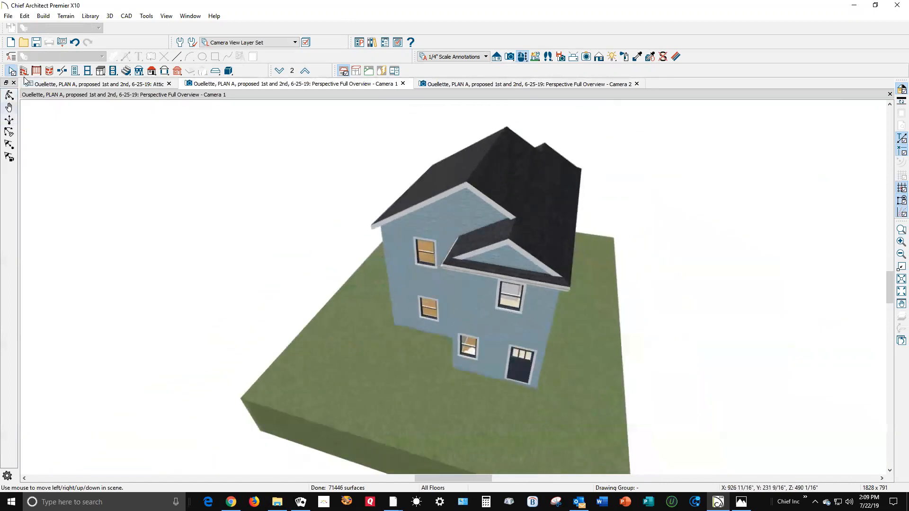
pyautogui.click(9, 97)
pyautogui.moveTo(162, 186); pyautogui.dragTo(523, 206)
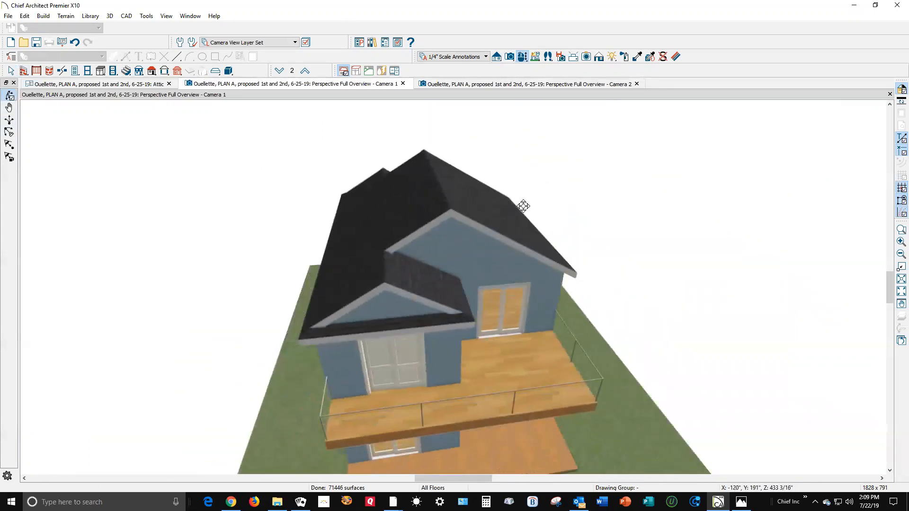
pyautogui.moveTo(510, 244); pyautogui.dragTo(487, 252)
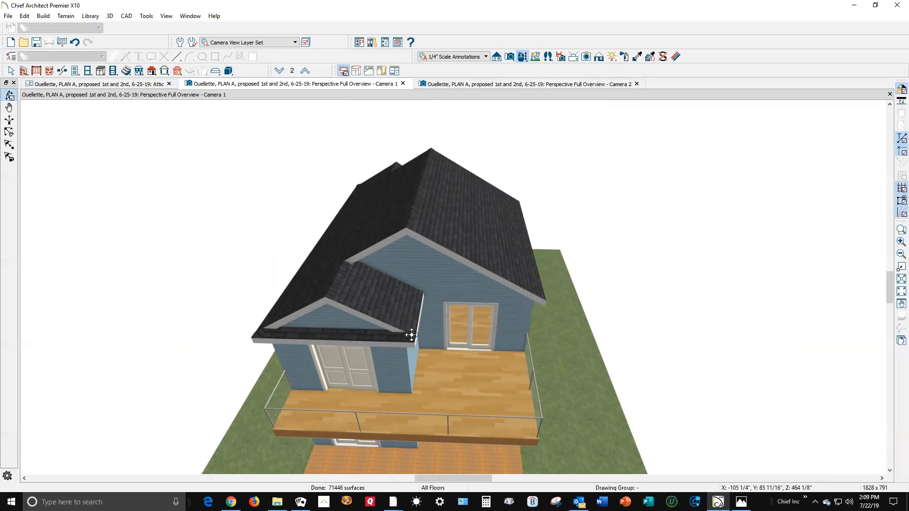
# Hide the reference floor display in the attic plan and go down to the second floor plan.
pyautogui.hotkey('ctrl', 'Tab')
pyautogui.hotkey('ctrl', 'Tab')
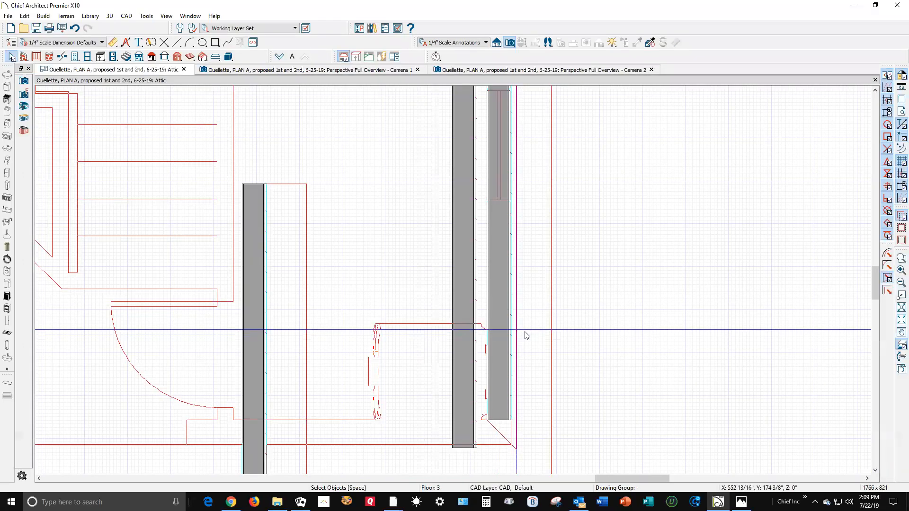
pyautogui.scroll(-5, 654, 325)
pyautogui.scroll(-1, 757, 122)
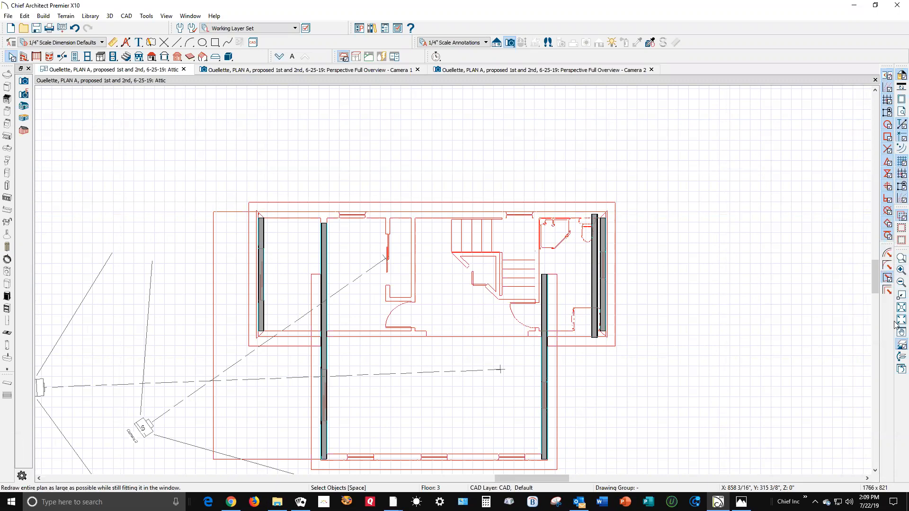
pyautogui.click(897, 344)
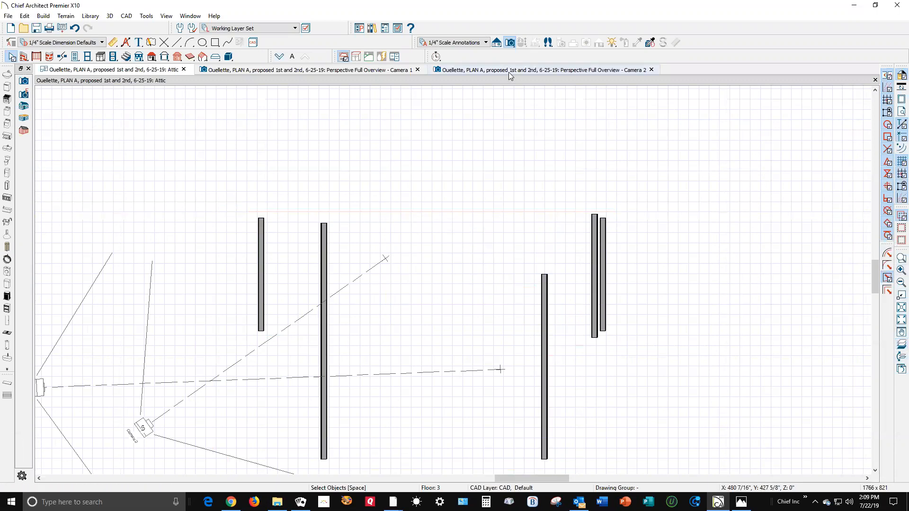
pyautogui.click(280, 57)
pyautogui.scroll(2, 338, 321)
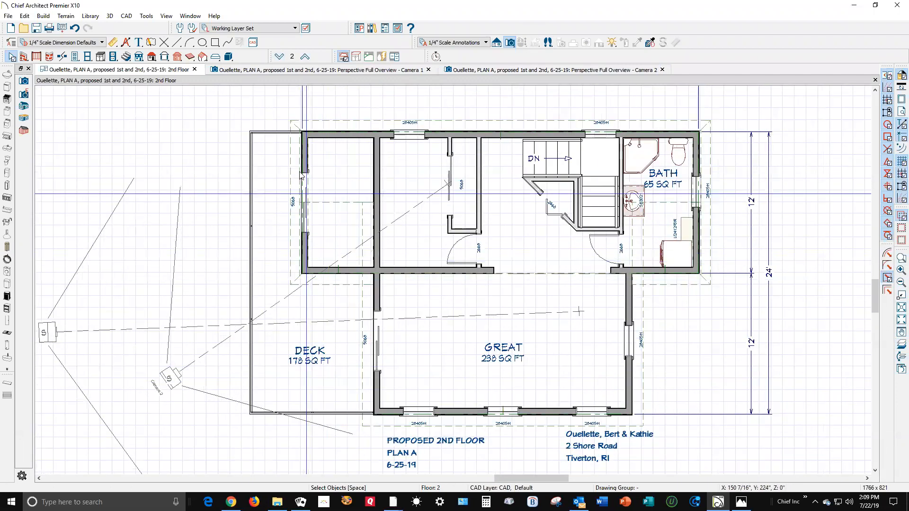
# Copy the deck-end hip plane and place the copy over the deck beside the great room.
pyautogui.click(296, 152)
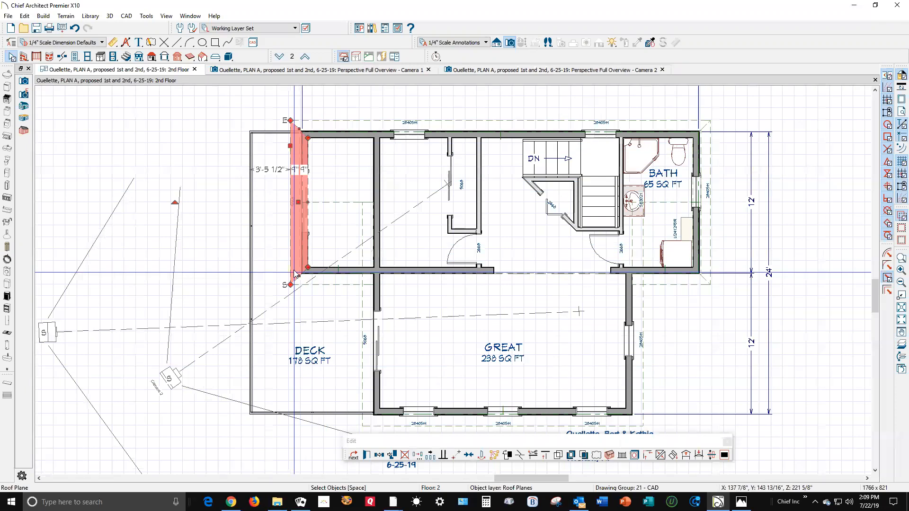
pyautogui.click(380, 456)
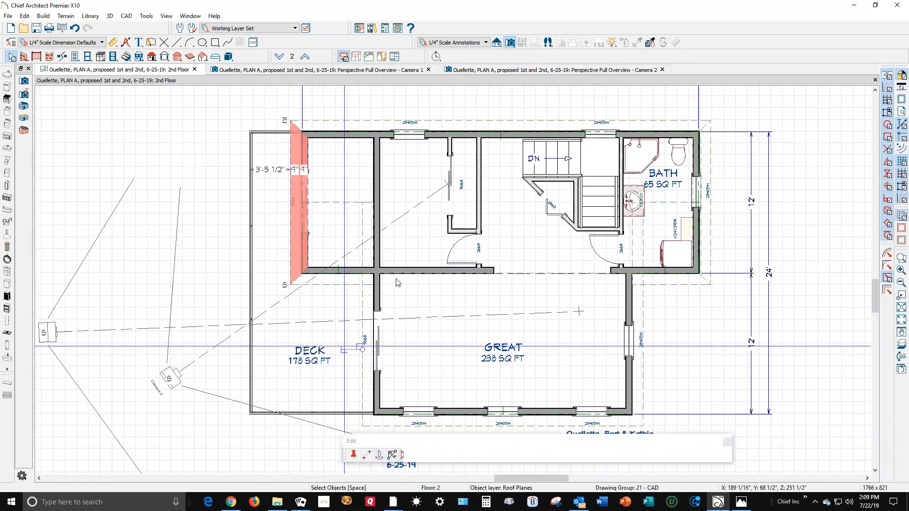
pyautogui.scroll(-4, 431, 203)
pyautogui.scroll(5, 377, 400)
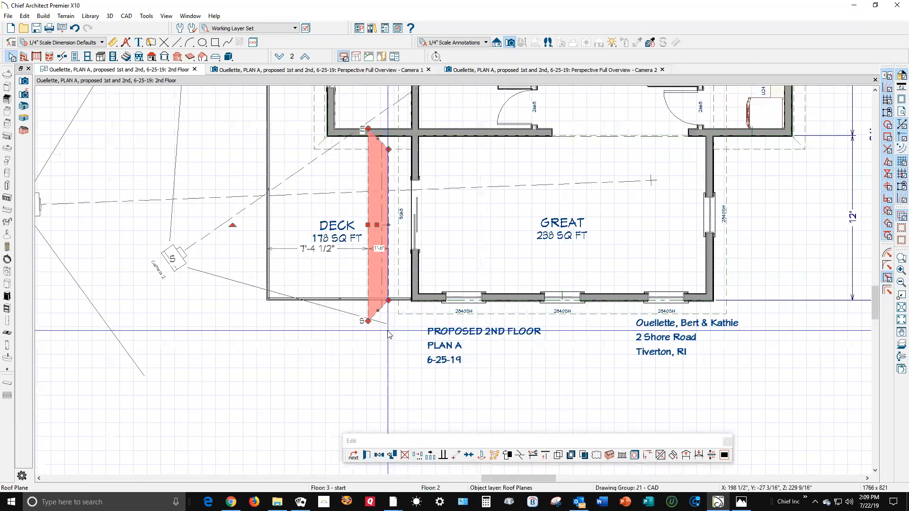
# Move the copied hip plane point to point so its lower outer corner meets the great room roof's deck-side corner.
pyautogui.scroll(2, 388, 334)
pyautogui.click(468, 456)
pyautogui.click(356, 319)
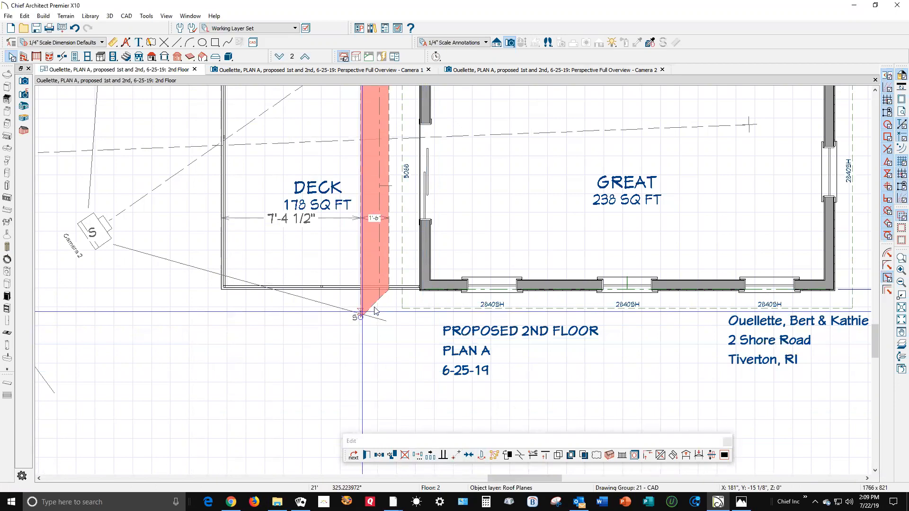
pyautogui.click(404, 309)
pyautogui.press('Escape')
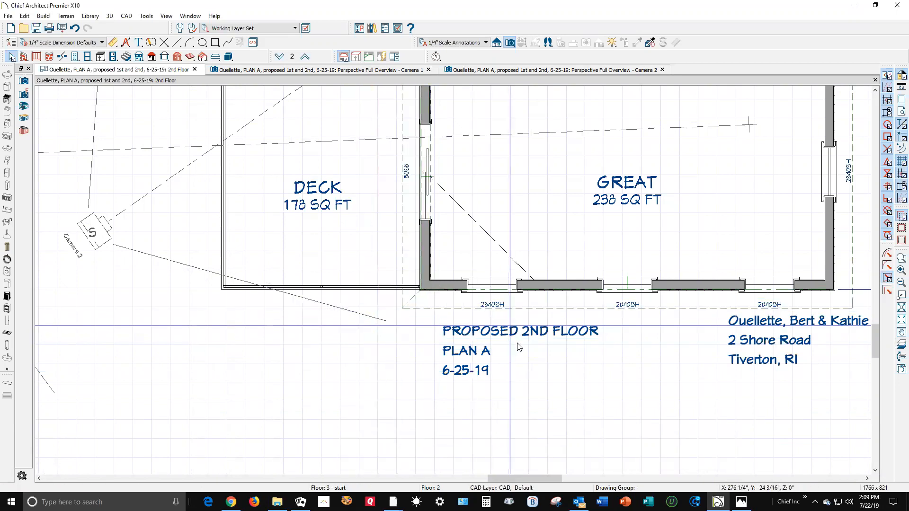
# Break the deck-side wing's roof plane edge at the great room wall and pull its eave corner back to the hip plane's eave, without changing pitch or height.
pyautogui.scroll(-3, 519, 346)
pyautogui.scroll(4, 456, 240)
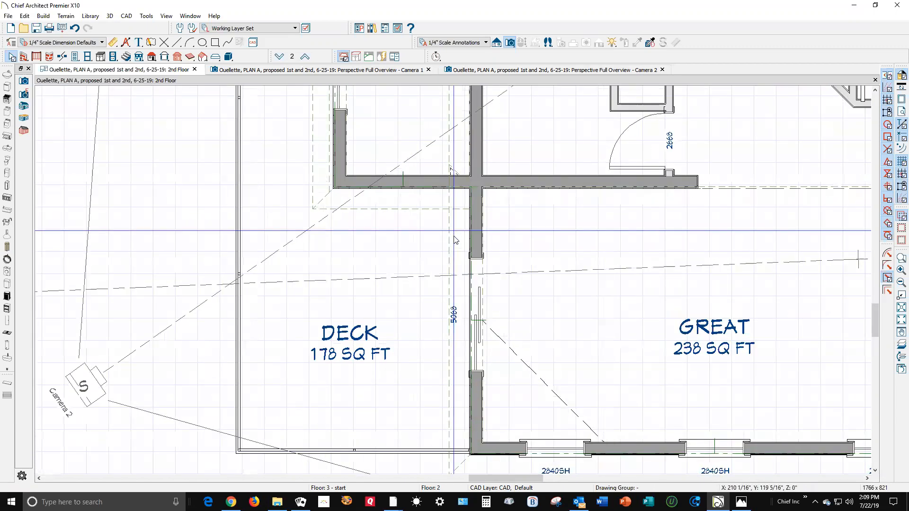
pyautogui.scroll(1, 453, 236)
pyautogui.click(454, 236)
pyautogui.press('Escape')
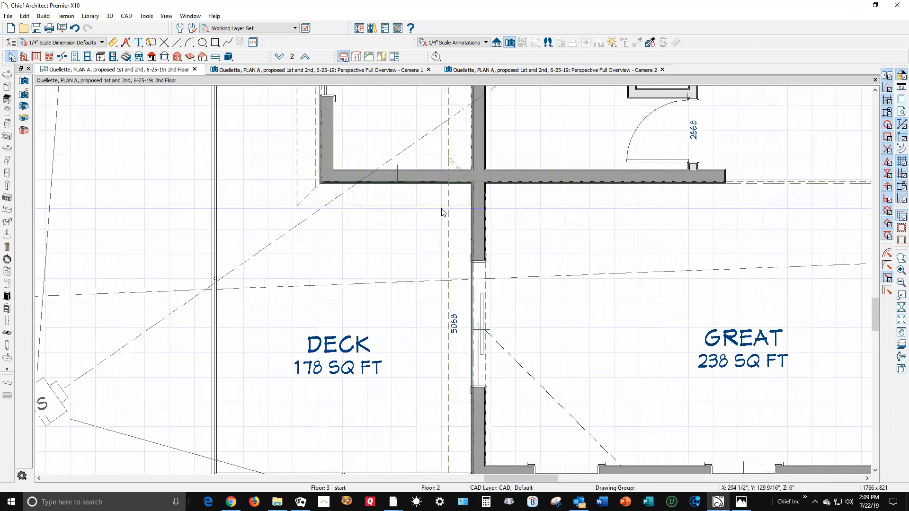
pyautogui.click(441, 209)
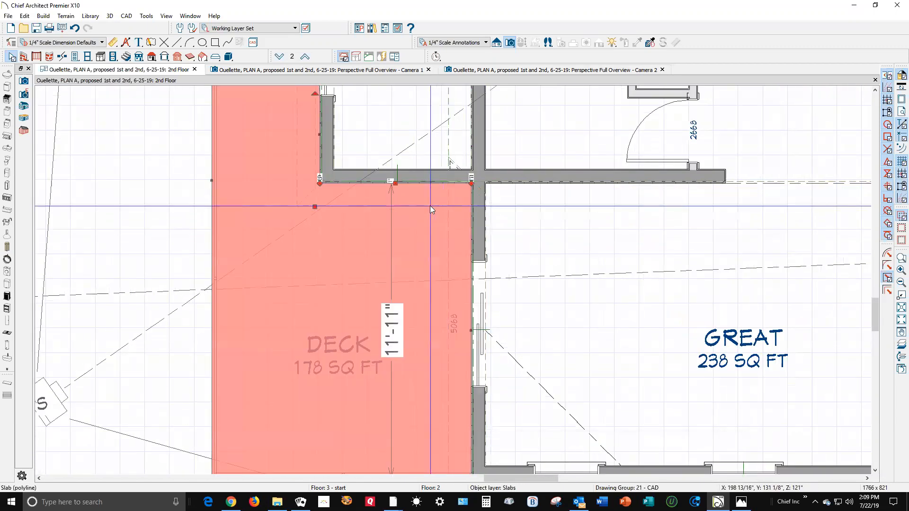
pyautogui.click(429, 206)
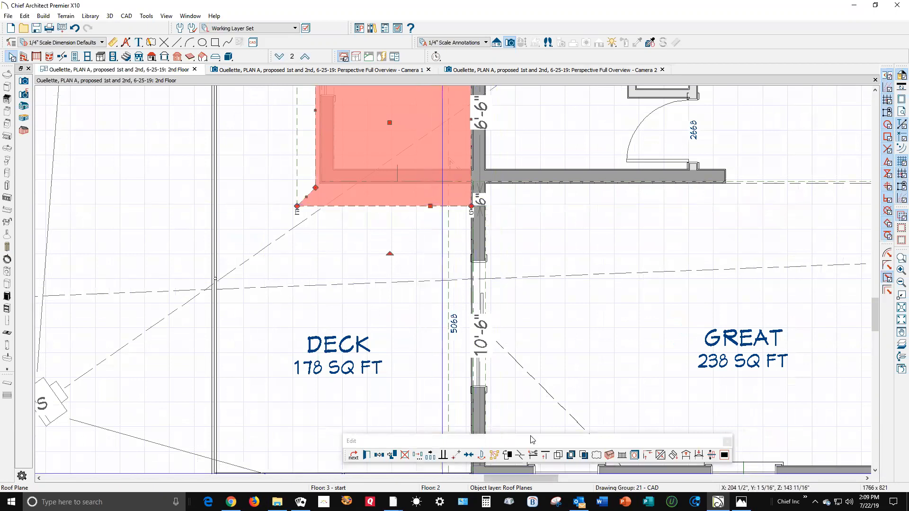
pyautogui.click(521, 455)
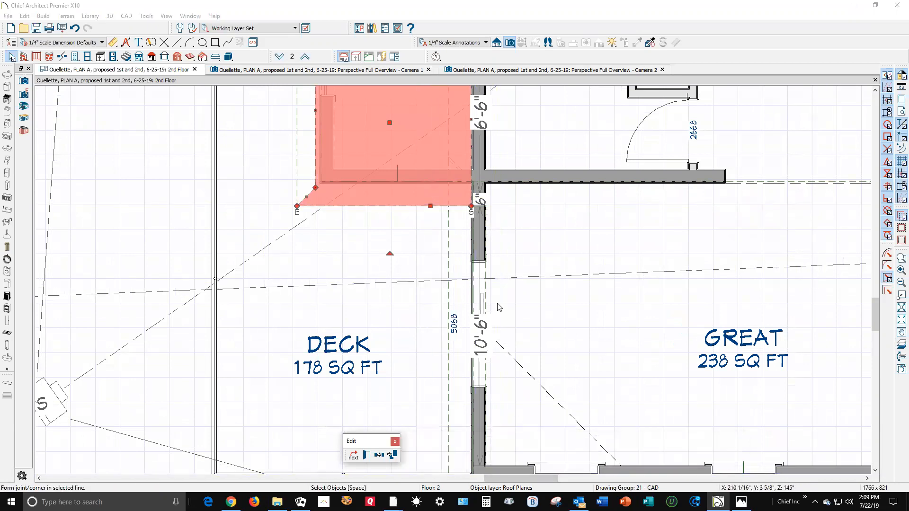
pyautogui.click(472, 182)
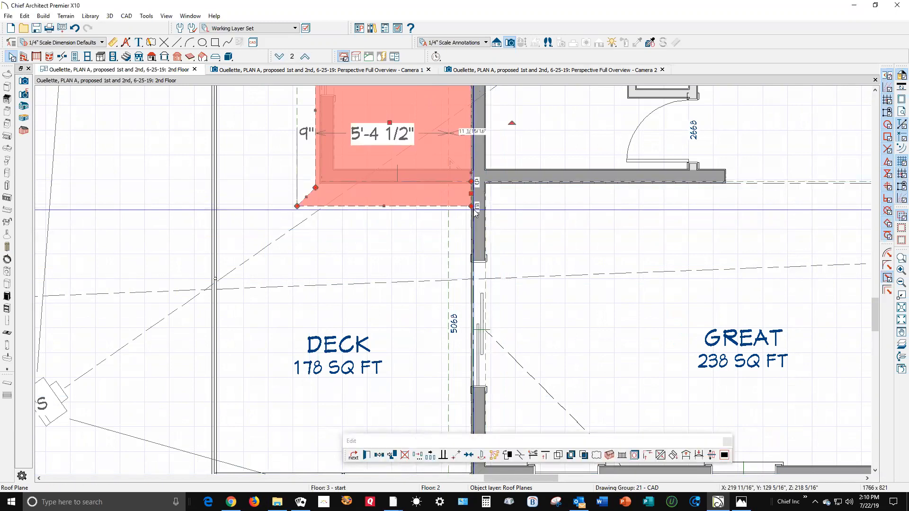
pyautogui.moveTo(470, 207); pyautogui.dragTo(466, 205)
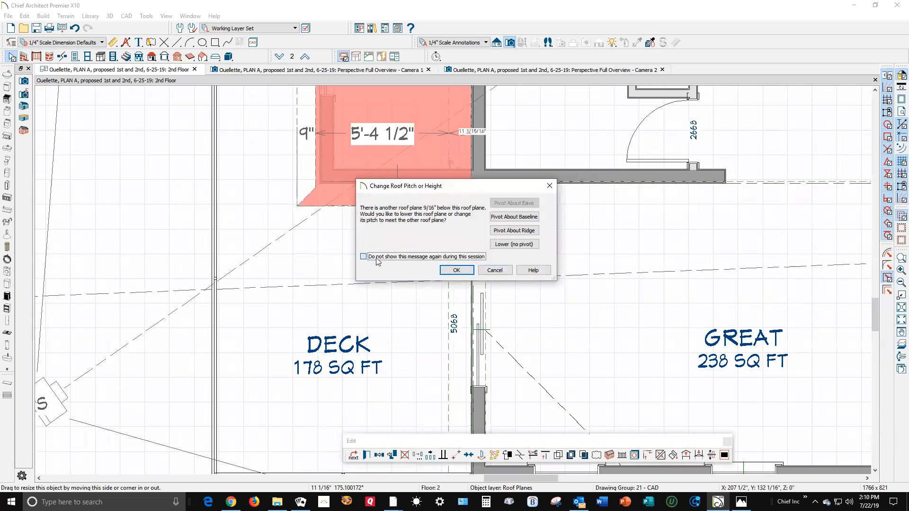
pyautogui.click(495, 270)
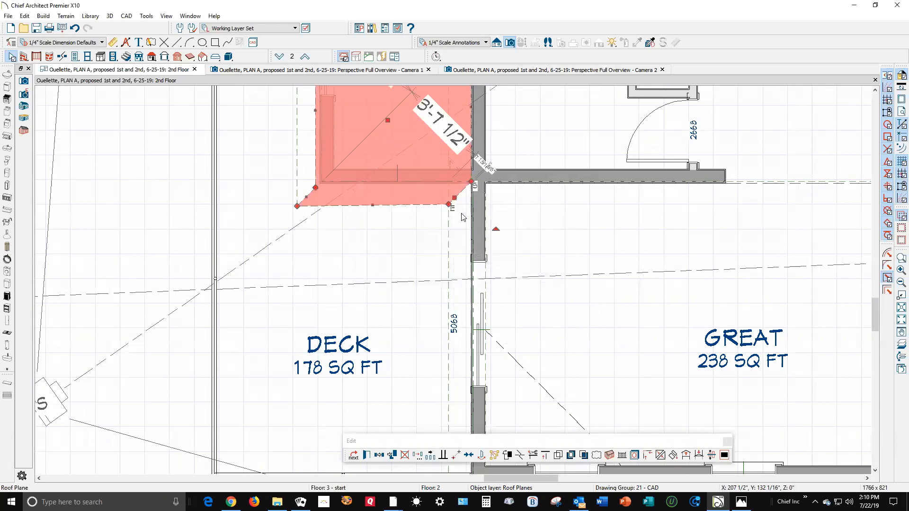
# Join the great room hip plane's upper end edge to the wing roof plane's angled edge at the deck-side inside corner.
pyautogui.press('Escape')
pyautogui.click(462, 172)
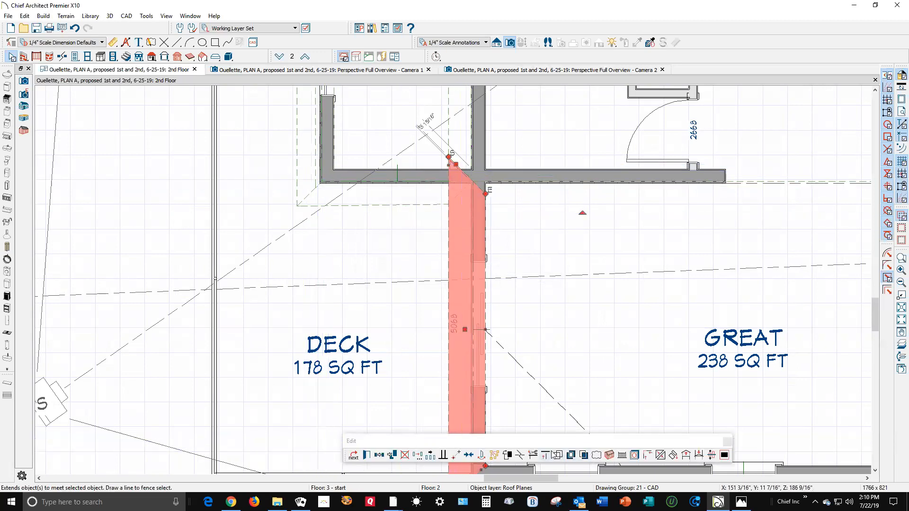
pyautogui.click(661, 456)
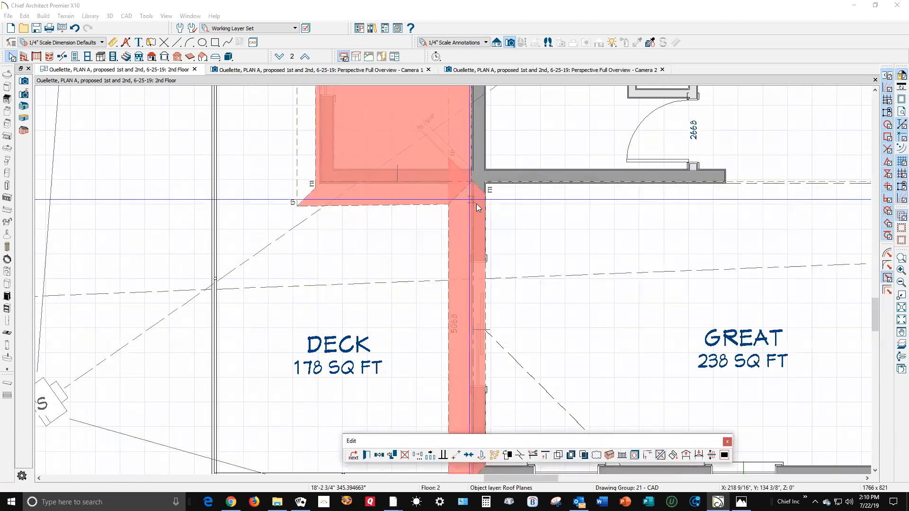
pyautogui.click(461, 196)
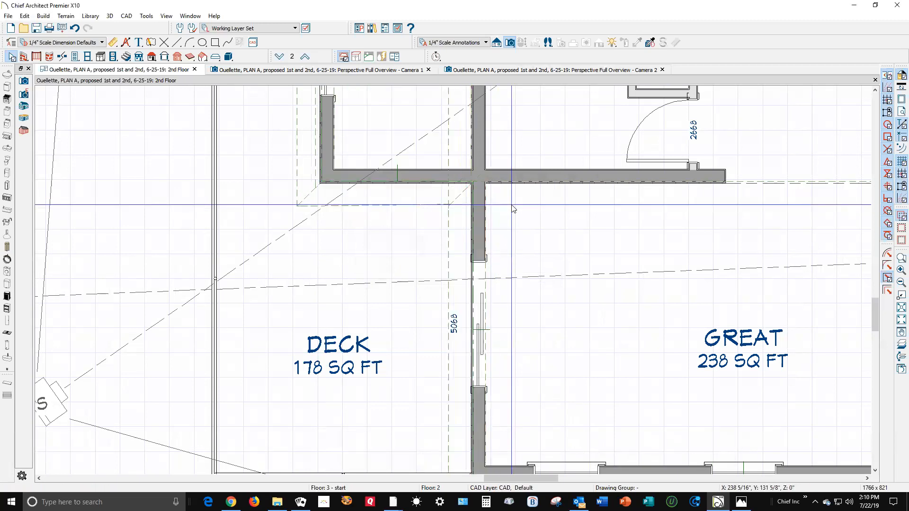
# Examine the deck-side and opposite great room gables in the 3D views and close the Camera 2 view.
pyautogui.hotkey('ctrl', 'Tab')
pyautogui.scroll(3, 452, 273)
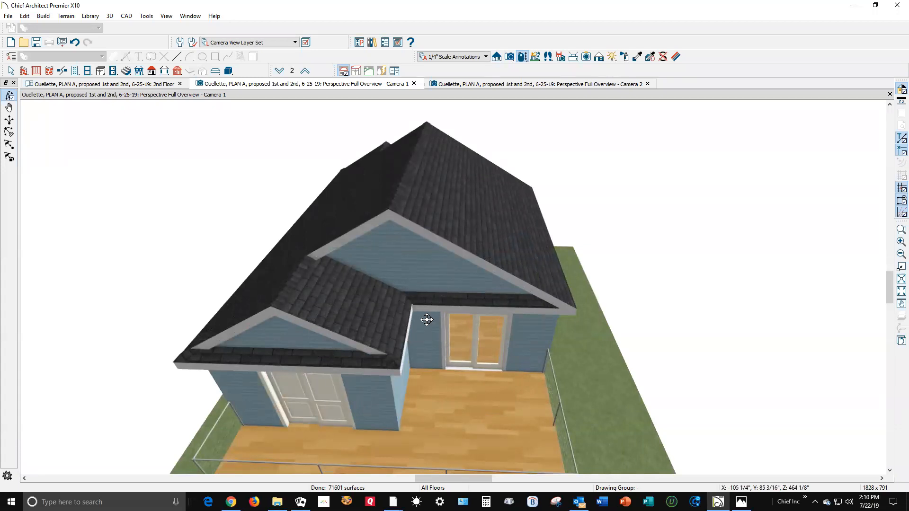
pyautogui.moveTo(491, 307); pyautogui.dragTo(264, 325)
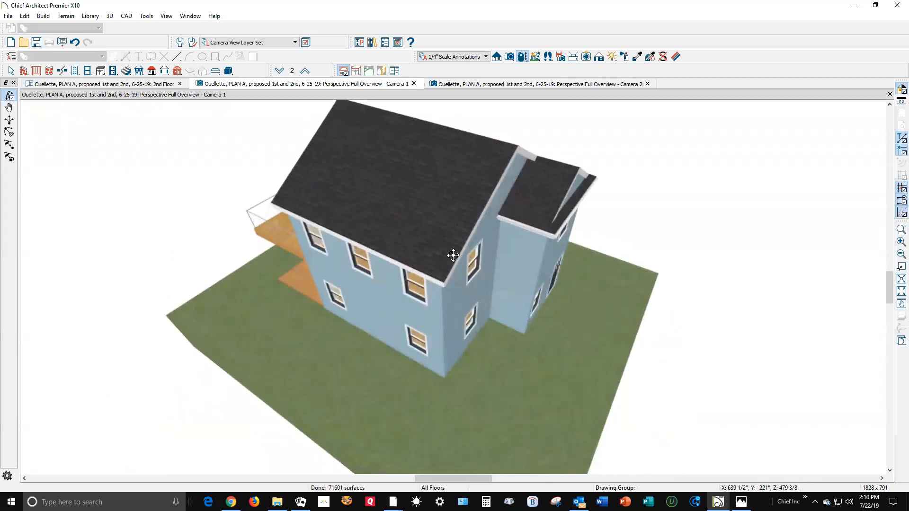
pyautogui.hotkey('ctrl', 'Tab')
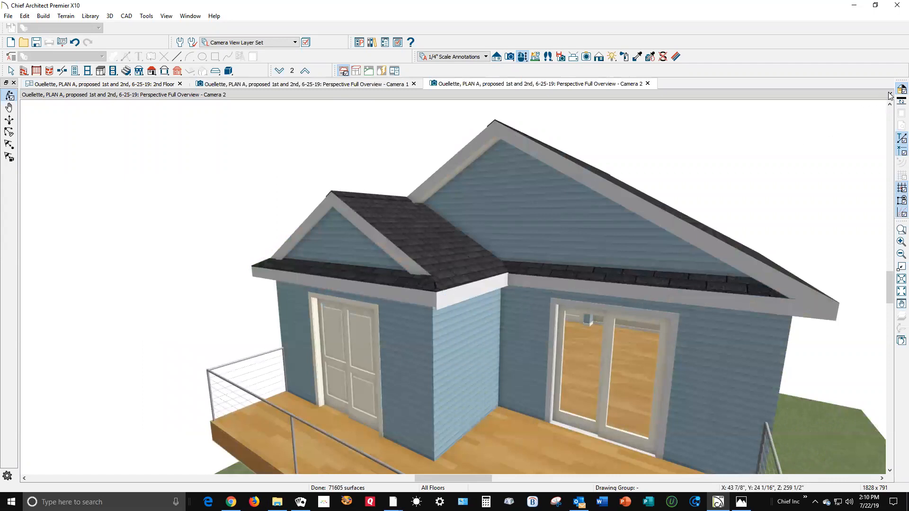
pyautogui.hotkey('ctrl', 'w')
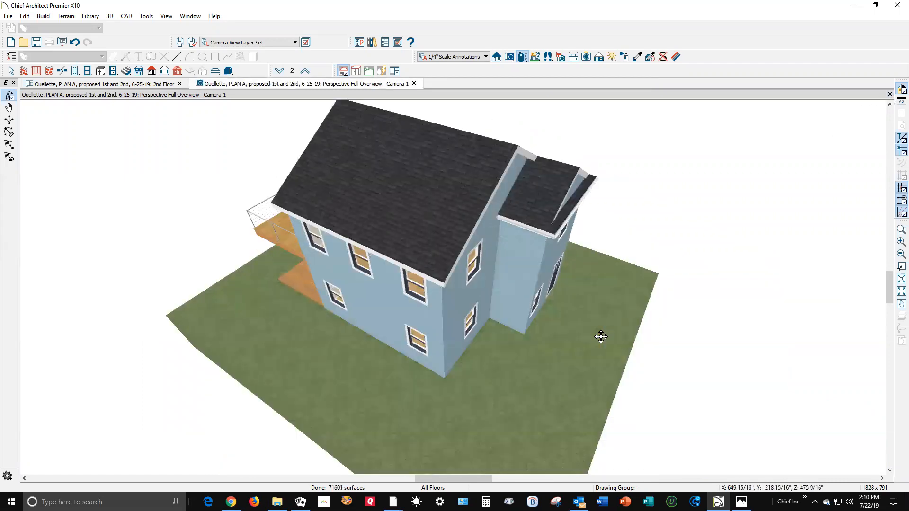
# Copy the great room's deck-side hip plane and place the copy outside the room's opposite end wall in the plan.
pyautogui.hotkey('ctrl', 'Tab')
pyautogui.scroll(-3, 400, 341)
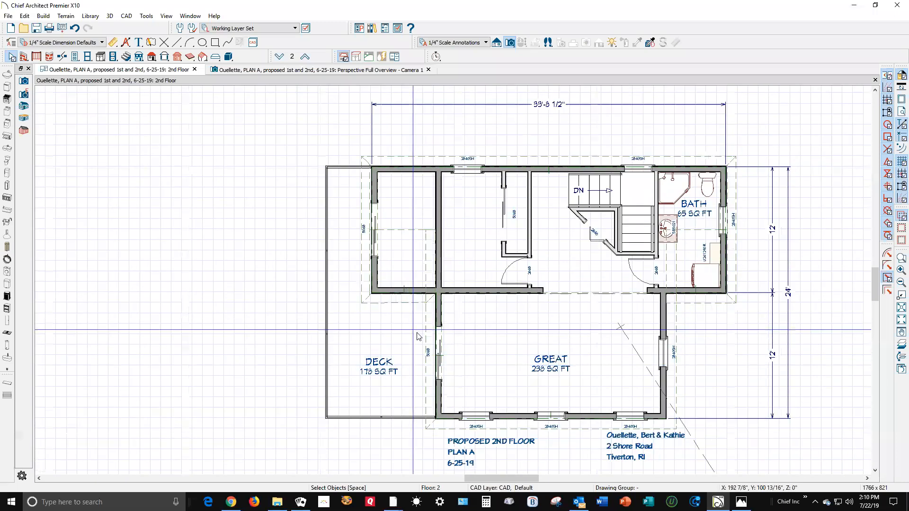
pyautogui.click(426, 346)
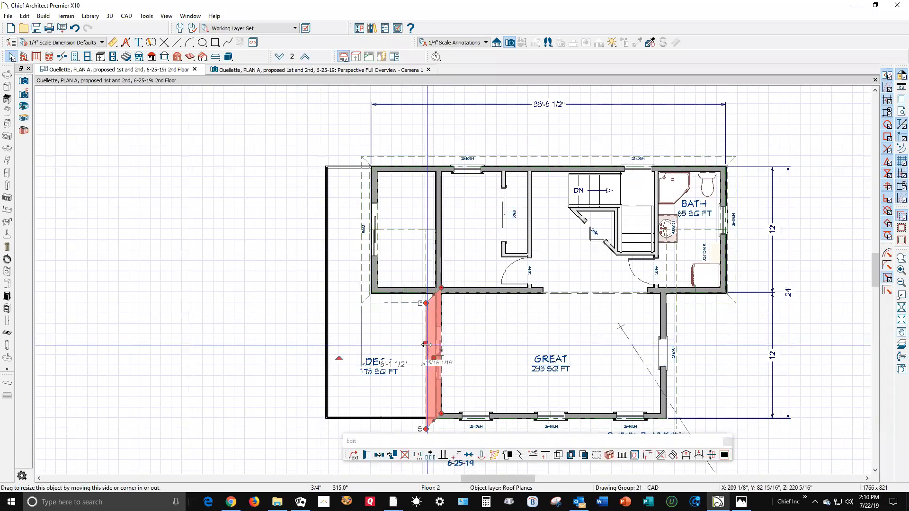
pyautogui.click(379, 455)
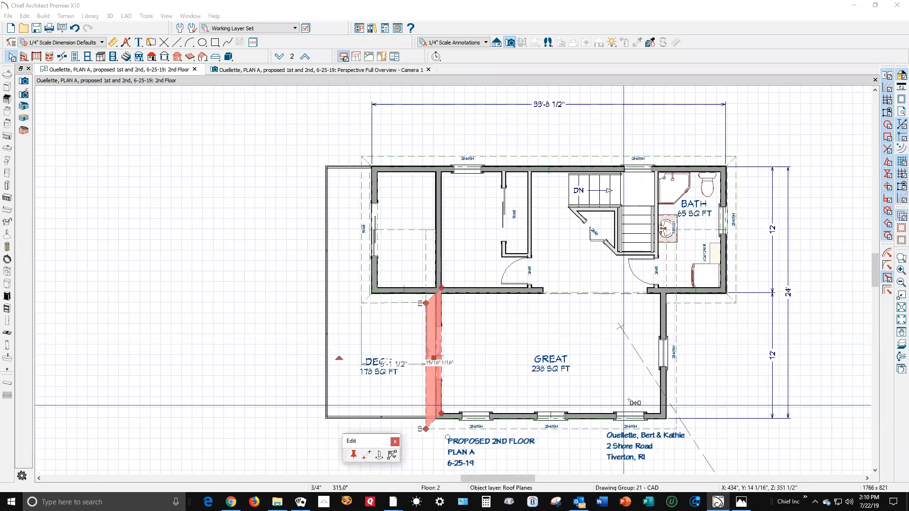
pyautogui.click(695, 384)
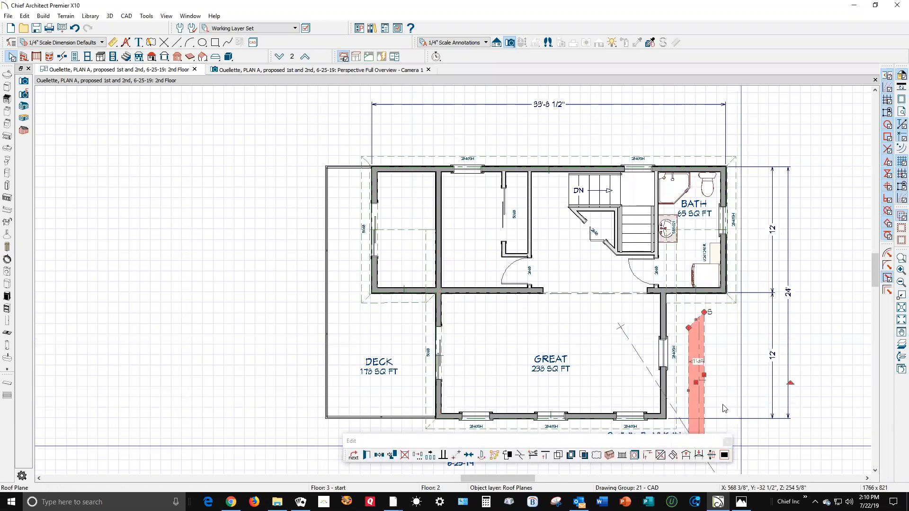
# Reflect the new hip plane copy horizontally about its object center.
pyautogui.scroll(-1, 686, 260)
pyautogui.scroll(3, 662, 355)
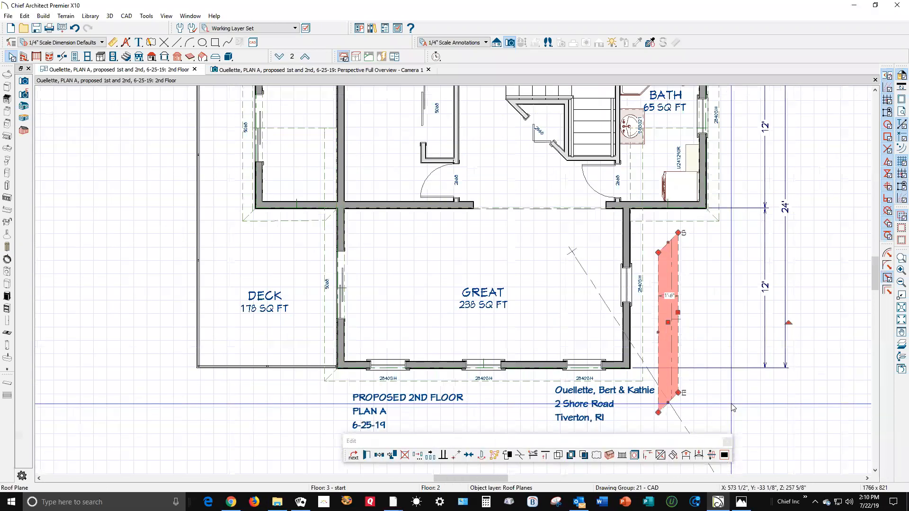
pyautogui.click(419, 455)
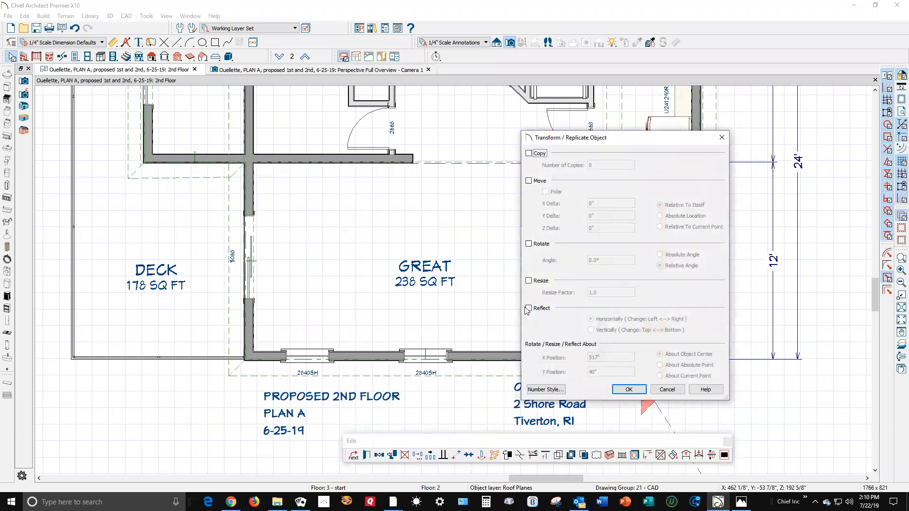
pyautogui.click(528, 308)
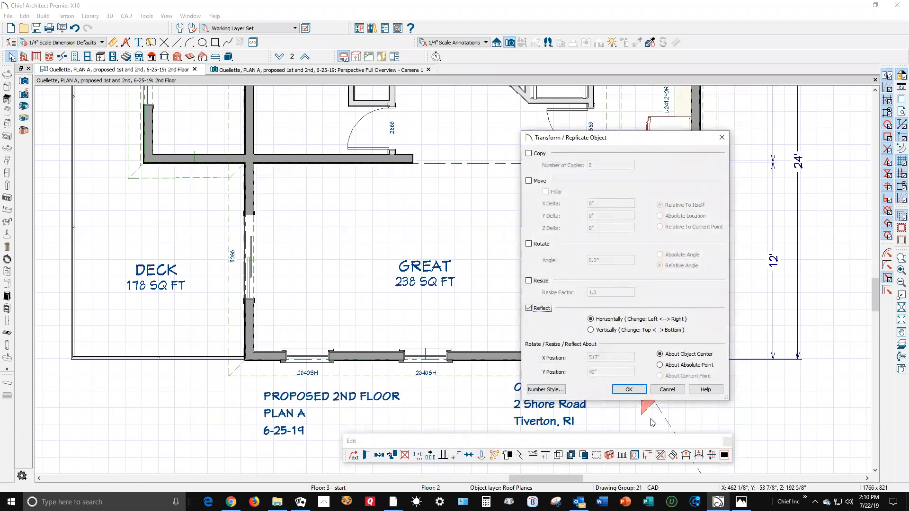
pyautogui.click(629, 389)
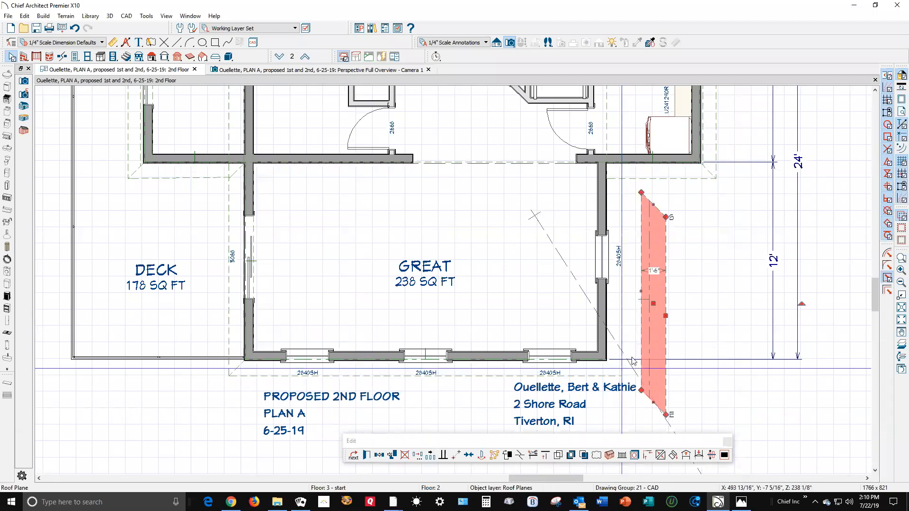
# Move the reflected hip plane point to point so its lower outer corner meets the great room roof's corner on the bath side.
pyautogui.scroll(3, 624, 378)
pyautogui.click(456, 456)
pyautogui.click(680, 421)
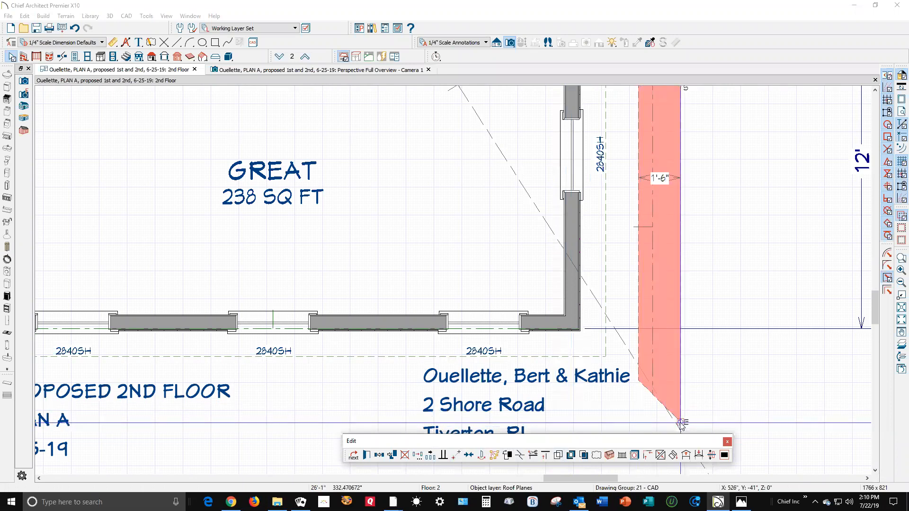
pyautogui.click(606, 356)
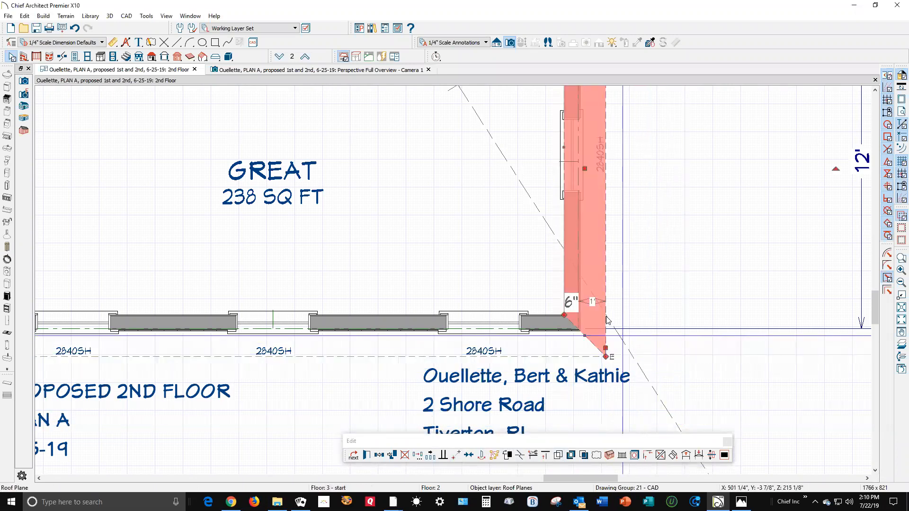
pyautogui.scroll(-2, 622, 343)
pyautogui.scroll(-1, 622, 344)
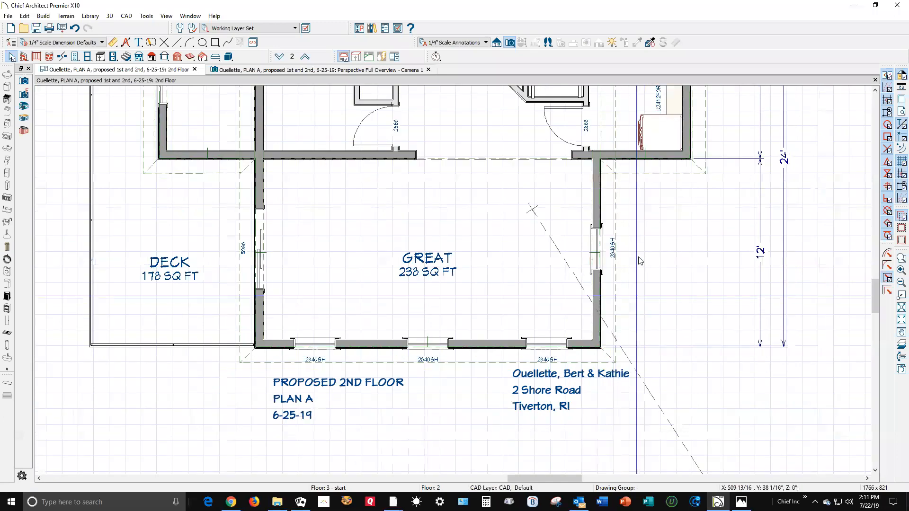
# Break the bath-side roof plane's eave where the great room hip plane's eave line meets it.
pyautogui.scroll(3, 635, 173)
pyautogui.scroll(1, 636, 173)
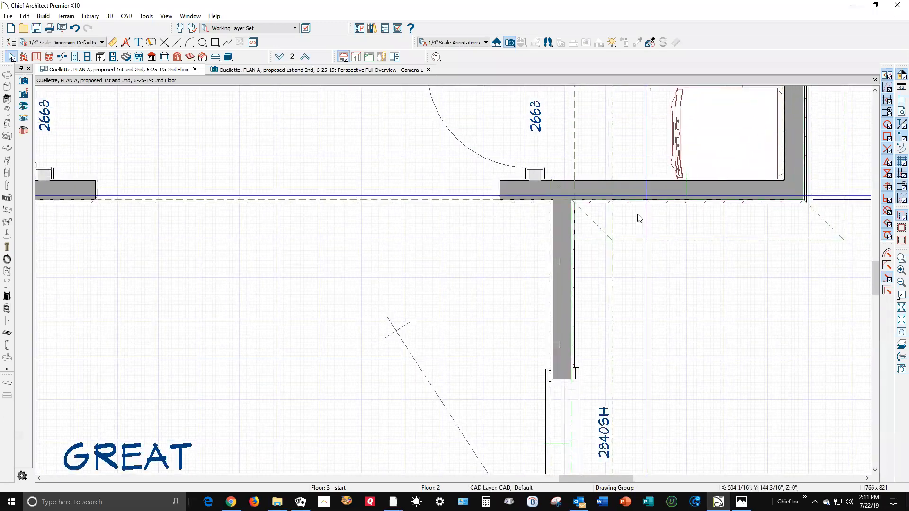
pyautogui.click(638, 241)
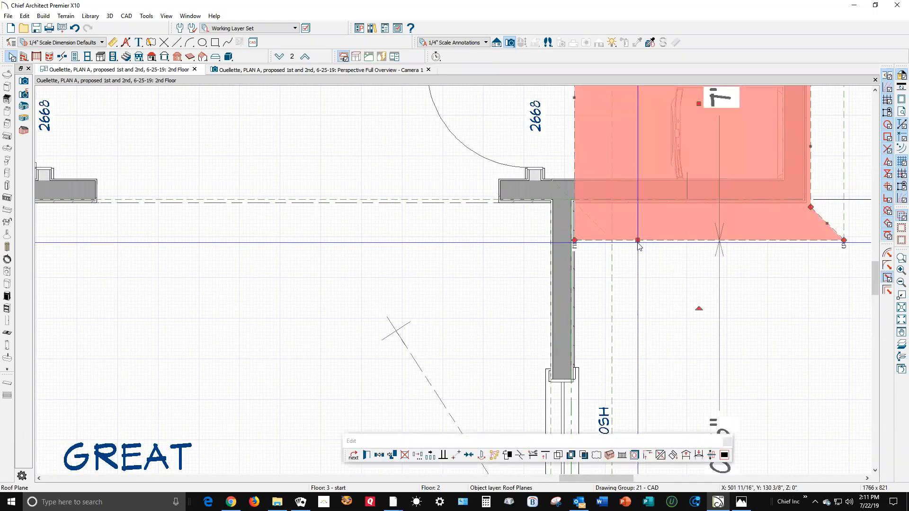
pyautogui.click(520, 455)
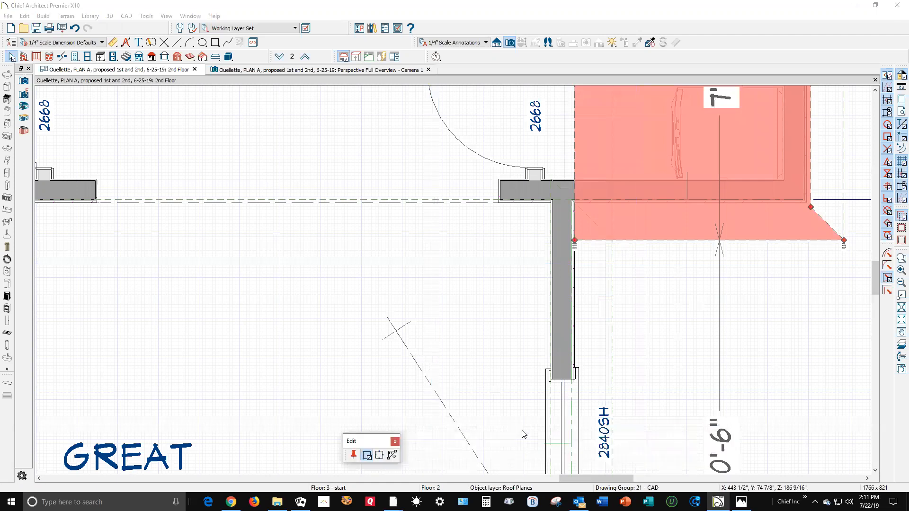
pyautogui.click(609, 242)
# Join the short eave segment of the bath-side roof plane to the great room hip plane's angled end edge, forming a valley.
pyautogui.click(597, 240)
pyautogui.click(596, 241)
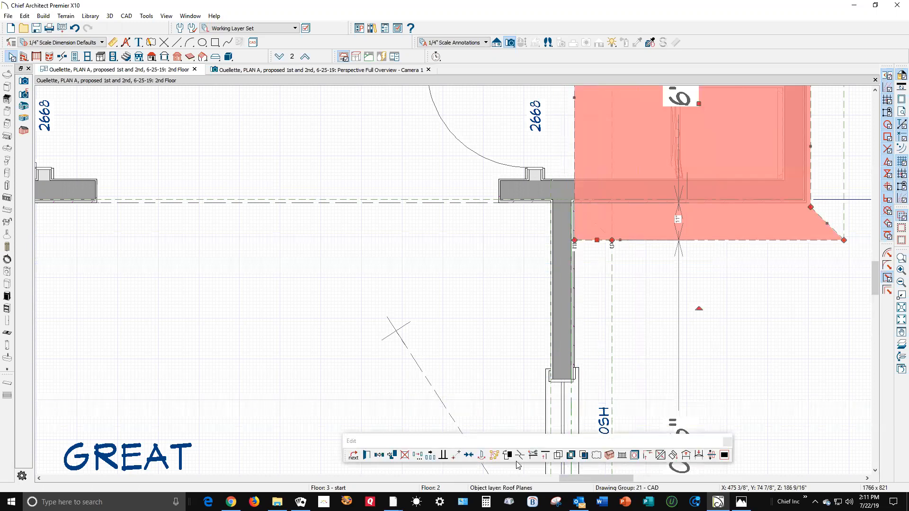
pyautogui.click(661, 456)
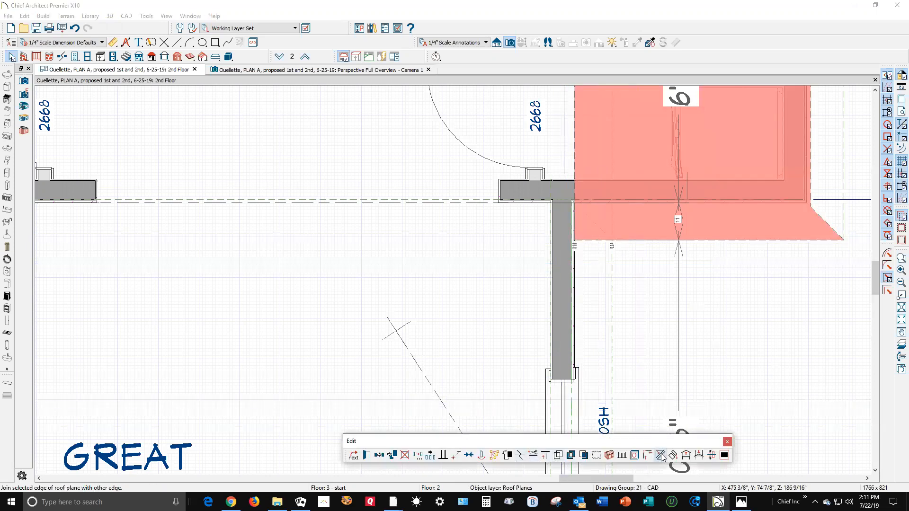
pyautogui.click(588, 246)
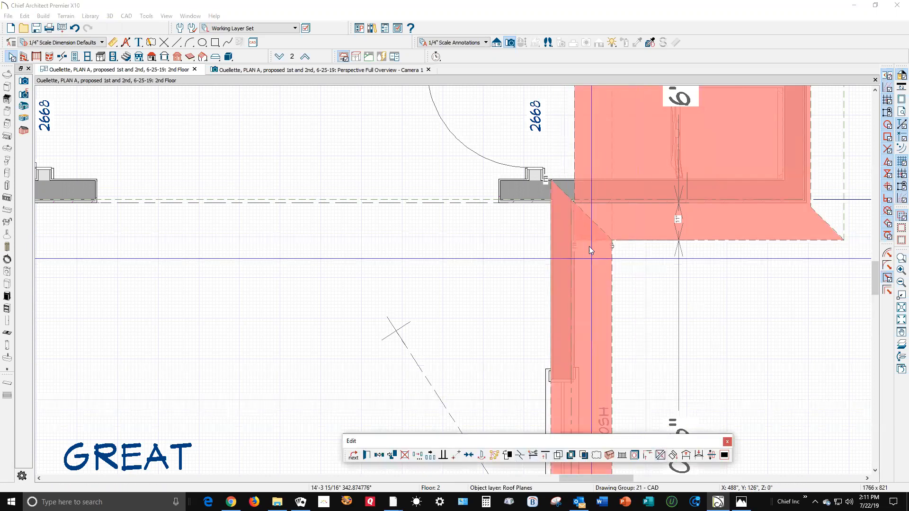
pyautogui.click(596, 220)
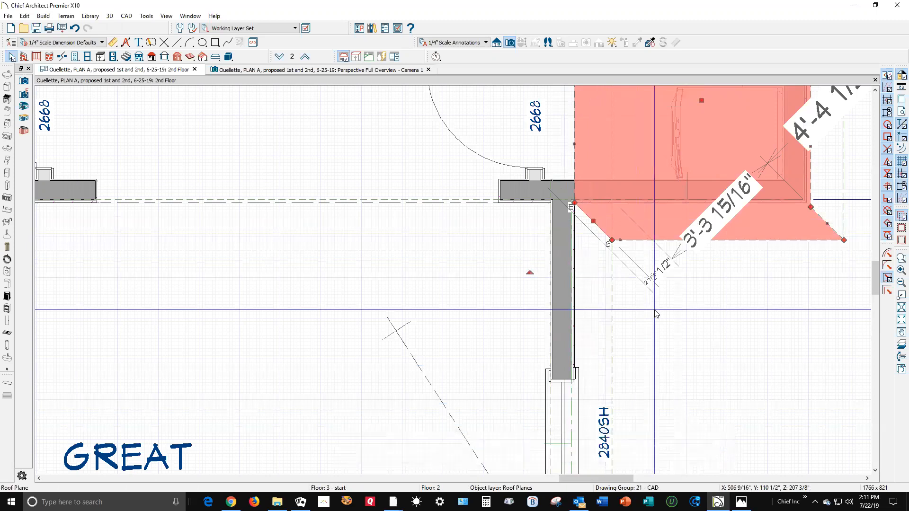
# In the 3D overview, turn off gutters for the smaller gable's low hip plane and its adjoining side roof plane.
pyautogui.hotkey('ctrl', 'Tab')
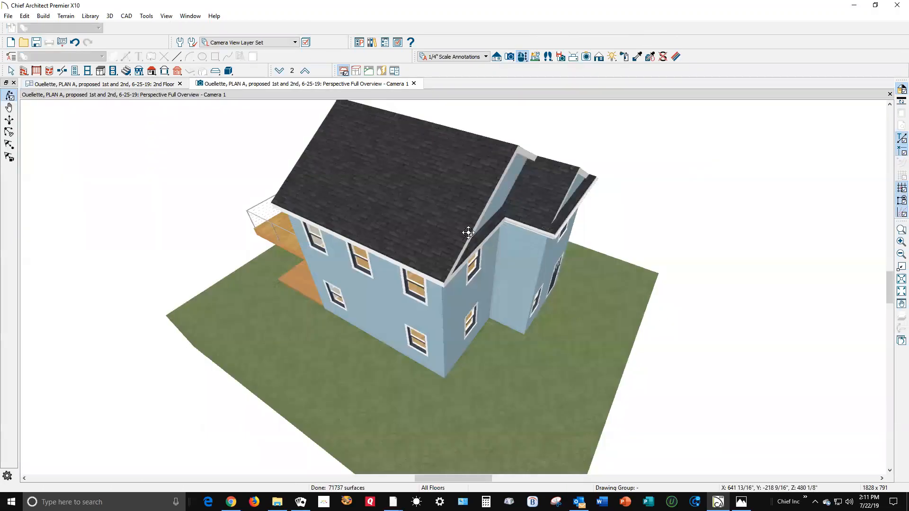
pyautogui.moveTo(395, 244); pyautogui.dragTo(427, 237)
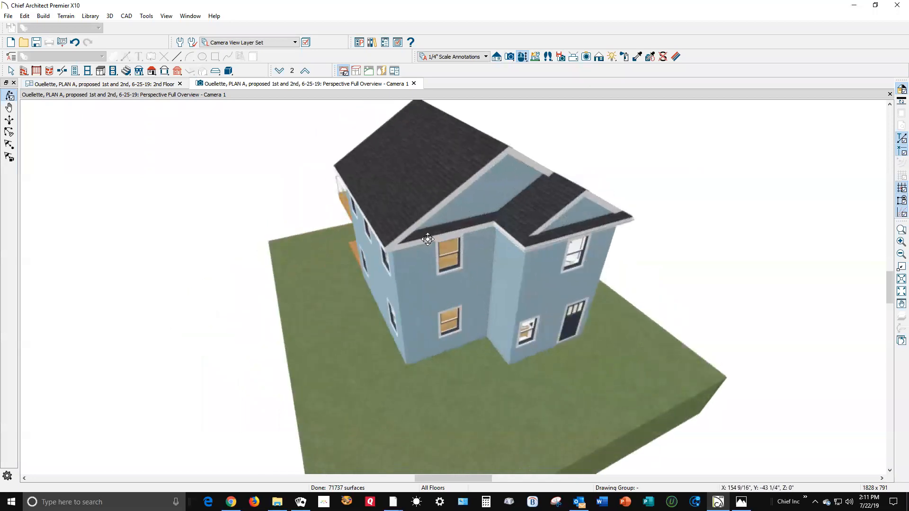
pyautogui.scroll(4, 454, 220)
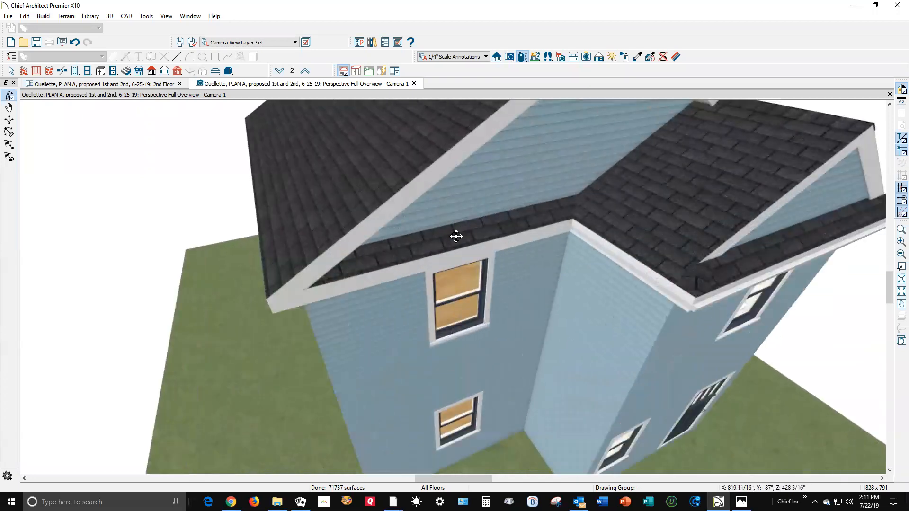
pyautogui.scroll(-5, 414, 252)
pyautogui.press('space')
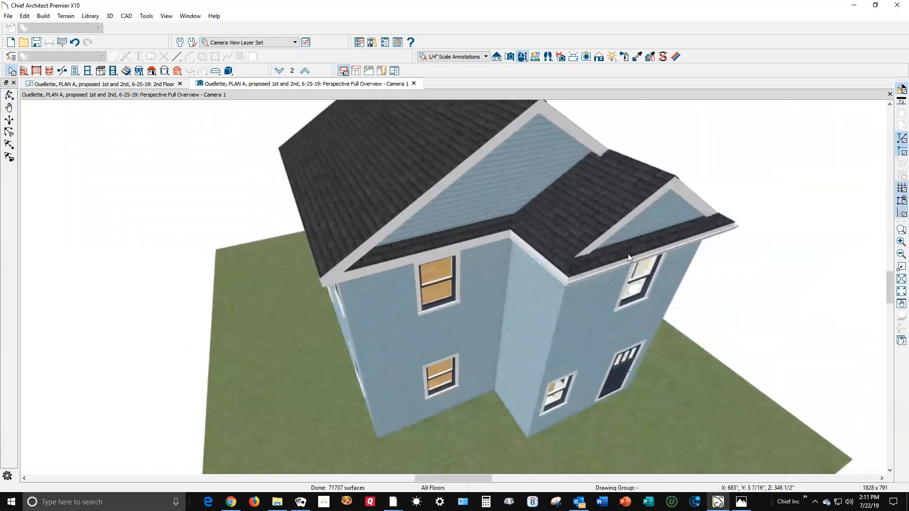
pyautogui.click(597, 261)
pyautogui.keyDown('shift'); pyautogui.click(558, 254); pyautogui.keyUp('shift')
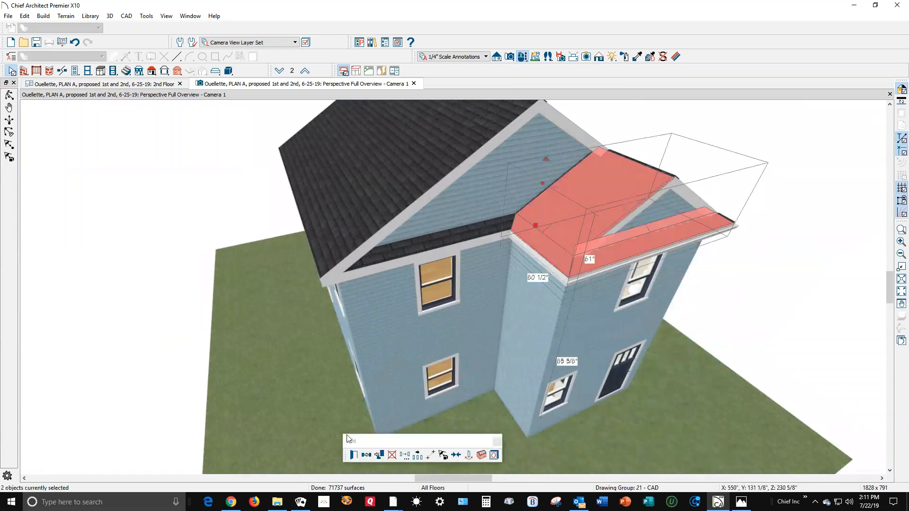
pyautogui.click(354, 455)
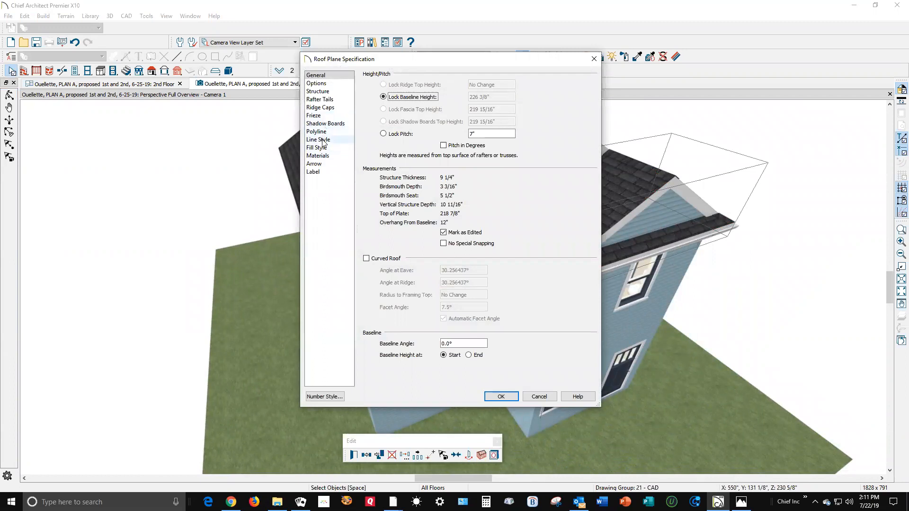
pyautogui.click(321, 85)
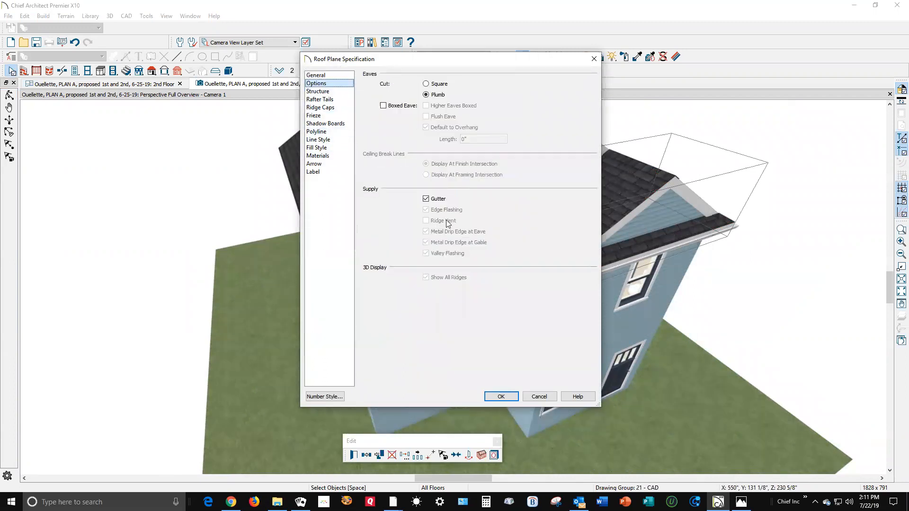
pyautogui.click(498, 397)
# Check the remaining gables in the perspective overview, close that view and save the plan.
pyautogui.click(9, 96)
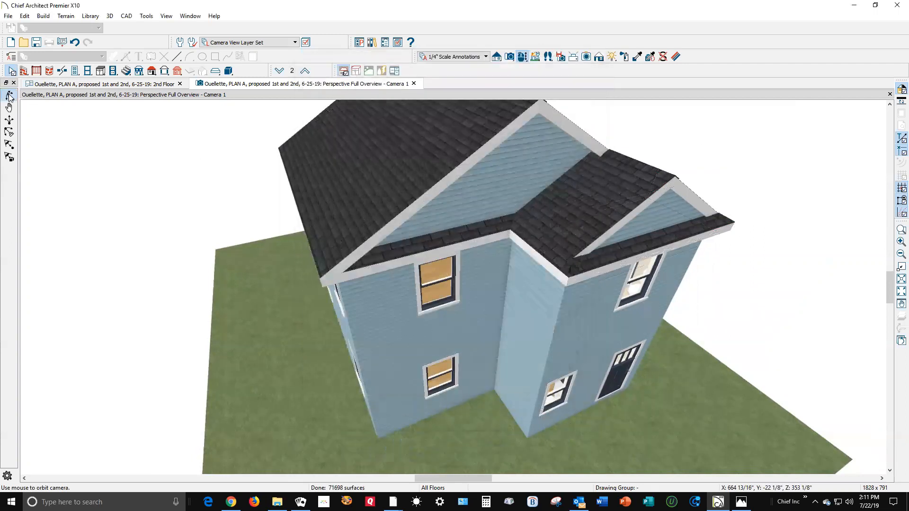
pyautogui.moveTo(398, 286); pyautogui.dragTo(291, 272)
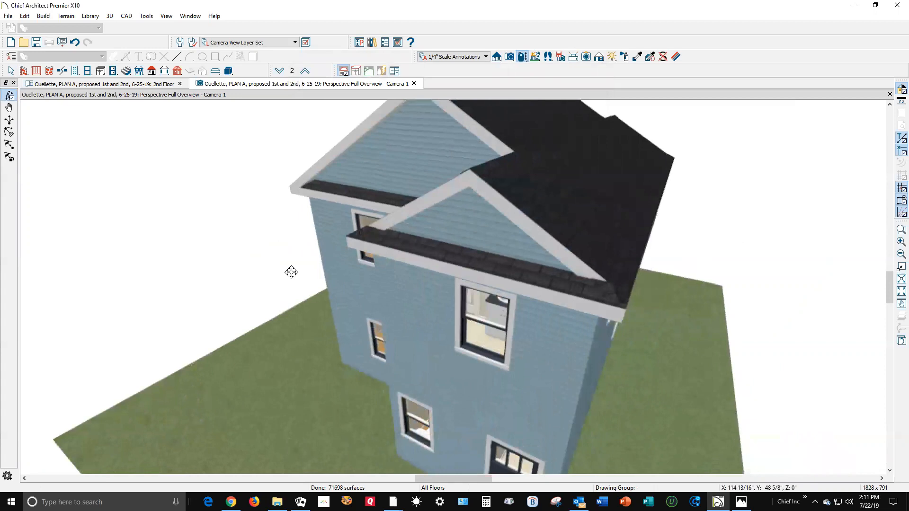
pyautogui.scroll(-4, 306, 280)
pyautogui.moveTo(371, 238); pyautogui.dragTo(87, 251)
pyautogui.moveTo(363, 282); pyautogui.dragTo(365, 235)
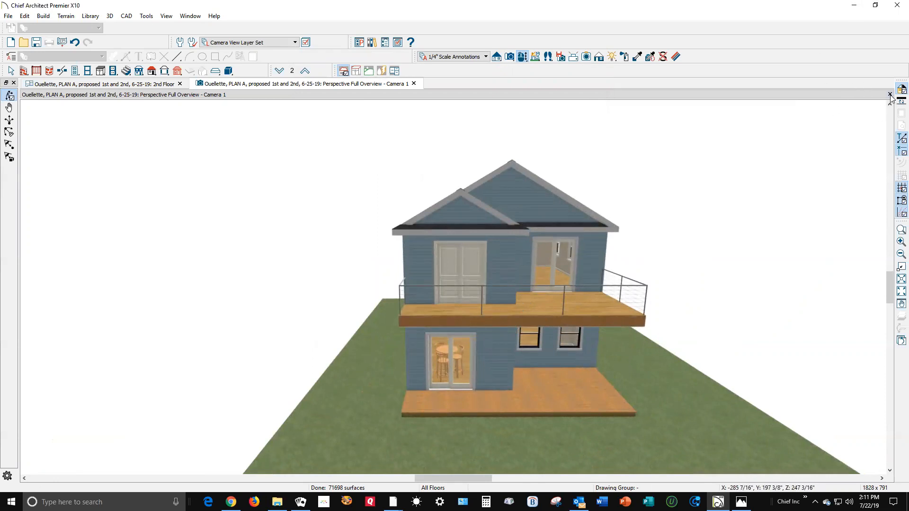
pyautogui.hotkey('ctrl', 'w')
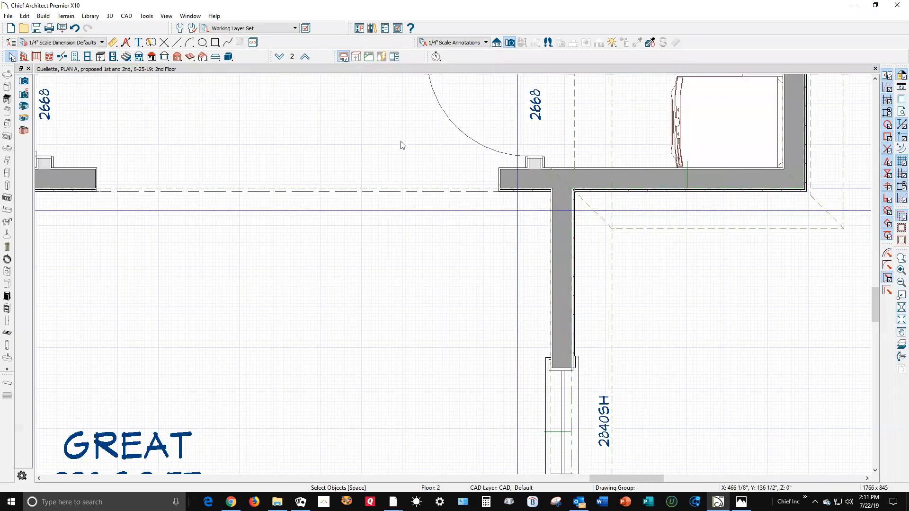
pyautogui.click(8, 16)
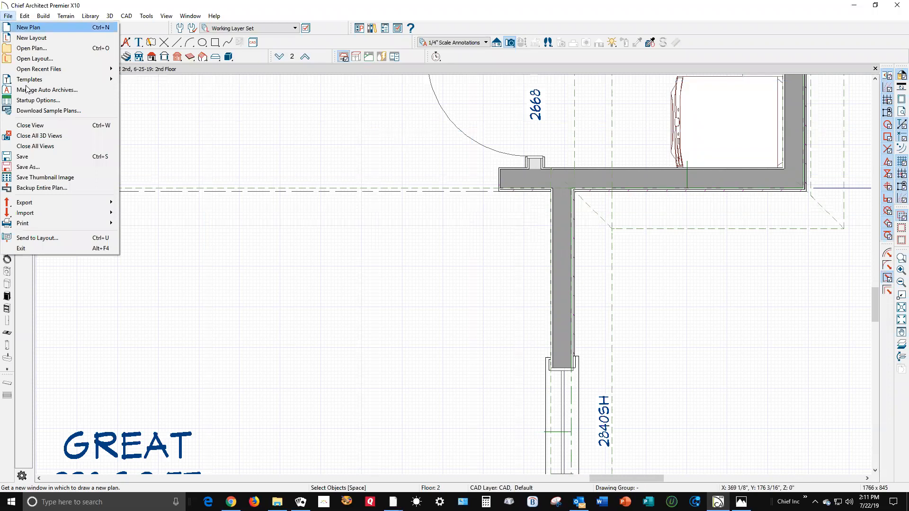
pyautogui.click(45, 154)
# Open the Elevation 1 cross section view from its camera symbol beyond the deck side of the floor plan.
pyautogui.scroll(-8, 273, 145)
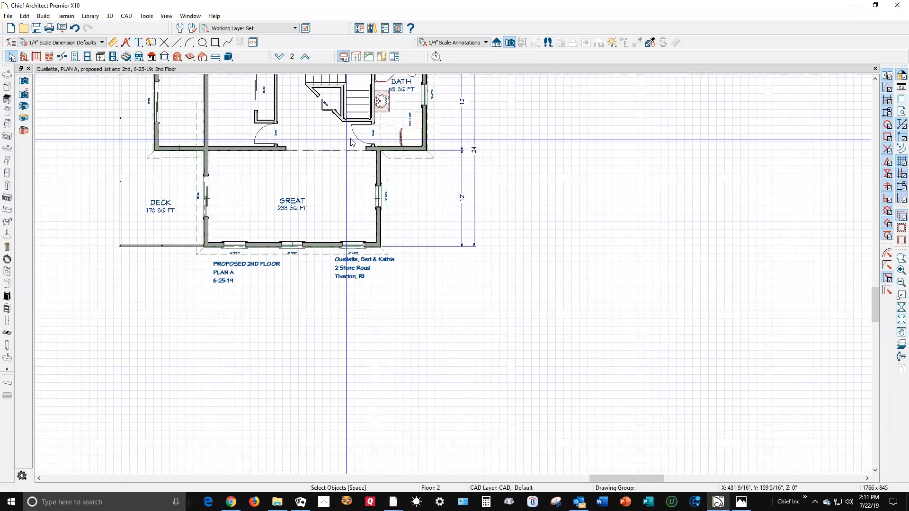
pyautogui.scroll(-1, 331, 135)
pyautogui.scroll(6, 75, 152)
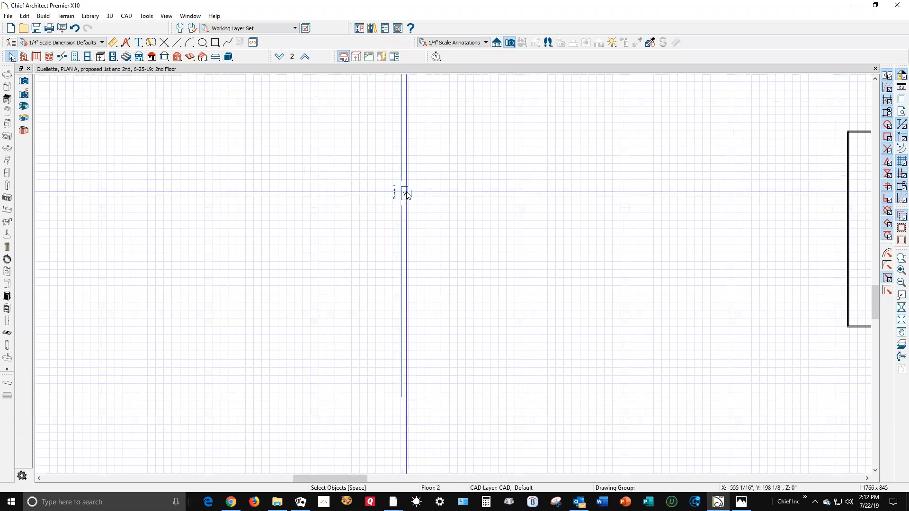
pyautogui.click(405, 194)
pyautogui.doubleClick(418, 195)
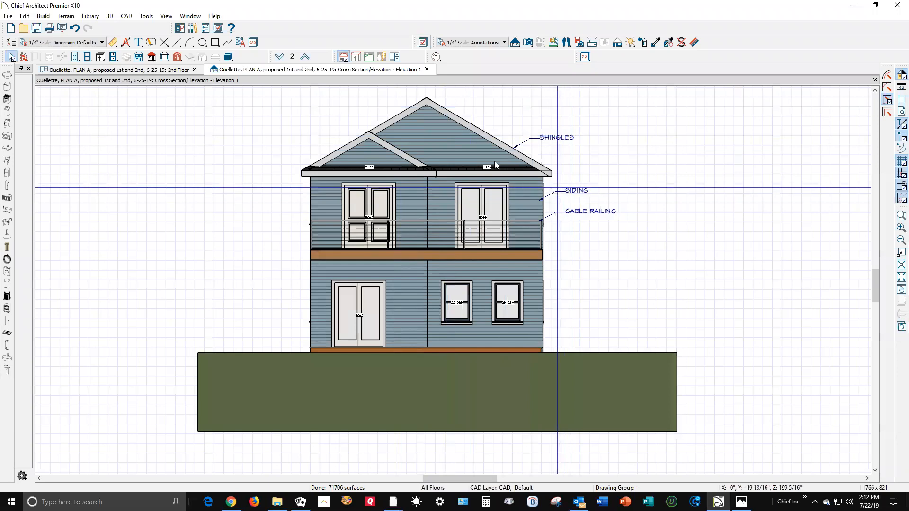
# Display the drawing sheet behind the Elevation 1 view.
pyautogui.scroll(1, 477, 116)
pyautogui.scroll(3, 490, 129)
pyautogui.scroll(-3, 502, 143)
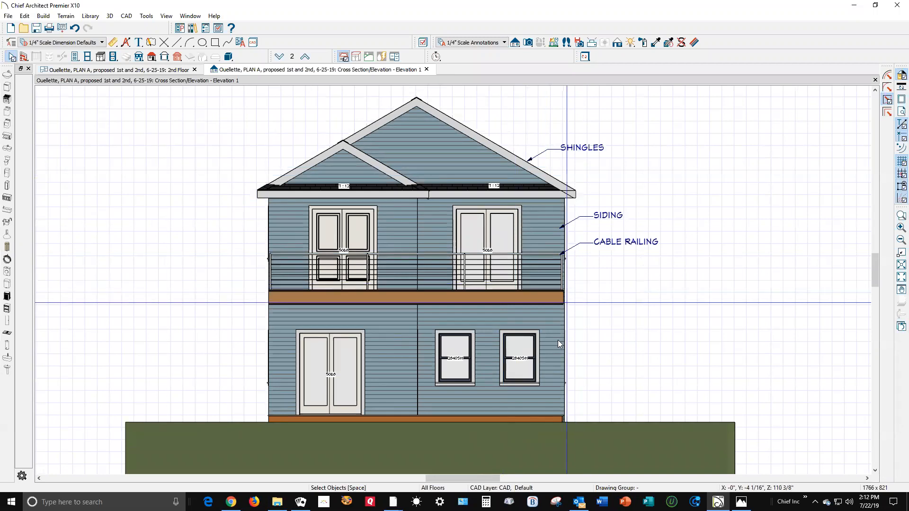
pyautogui.scroll(-1, 438, 166)
pyautogui.scroll(1, 438, 165)
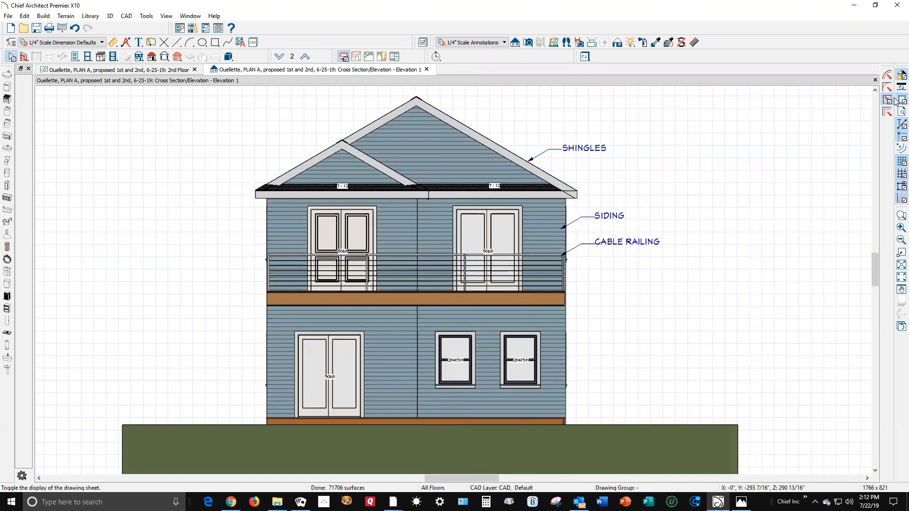
pyautogui.scroll(-1, 724, 203)
pyautogui.scroll(-2, 724, 204)
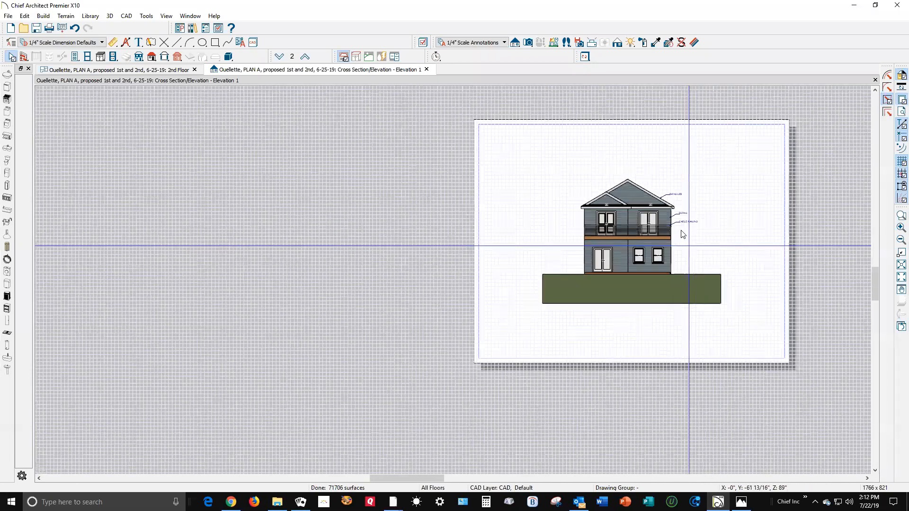
pyautogui.scroll(1, 738, 196)
pyautogui.scroll(1, 729, 196)
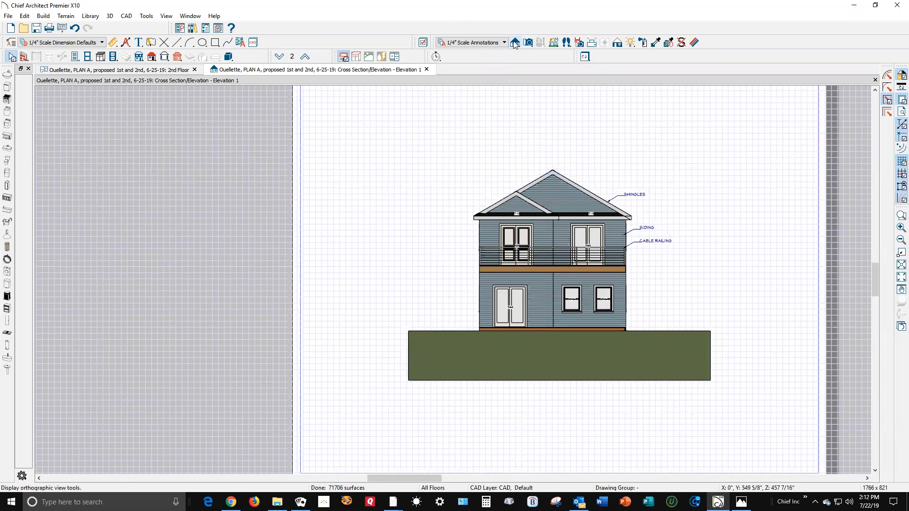
# Turn off the color display so the elevation is drawn as black and white linework.
pyautogui.click(617, 42)
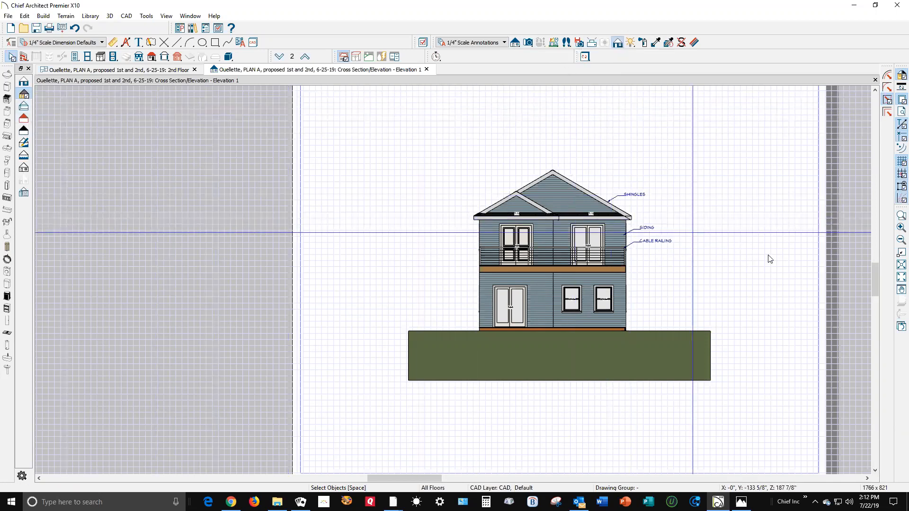
pyautogui.click(166, 16)
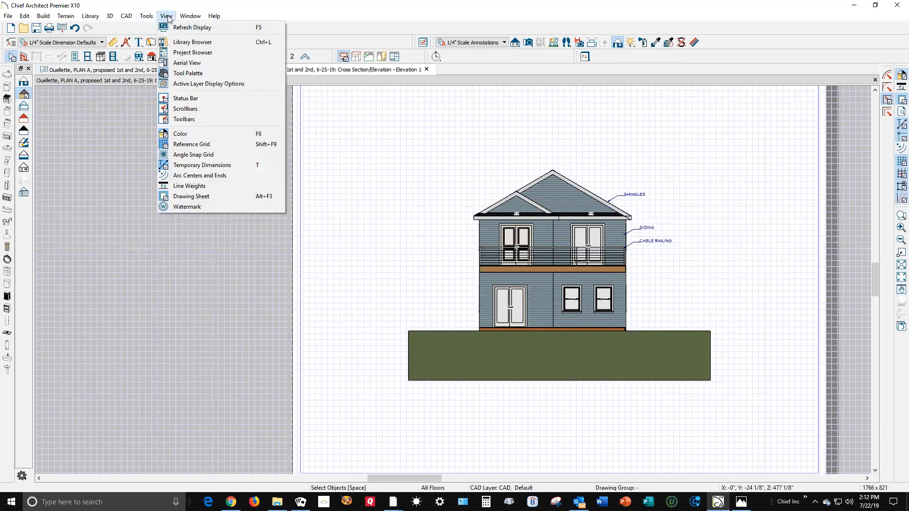
pyautogui.click(166, 16)
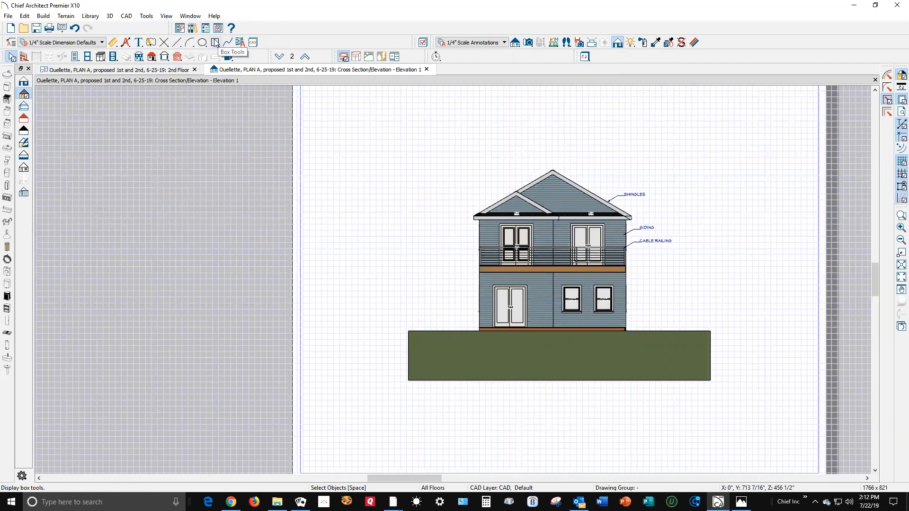
pyautogui.click(171, 17)
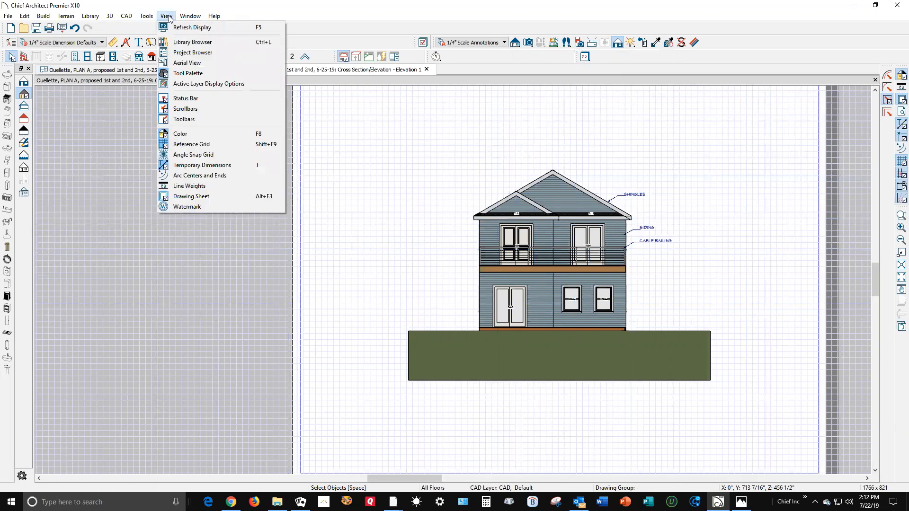
pyautogui.click(188, 138)
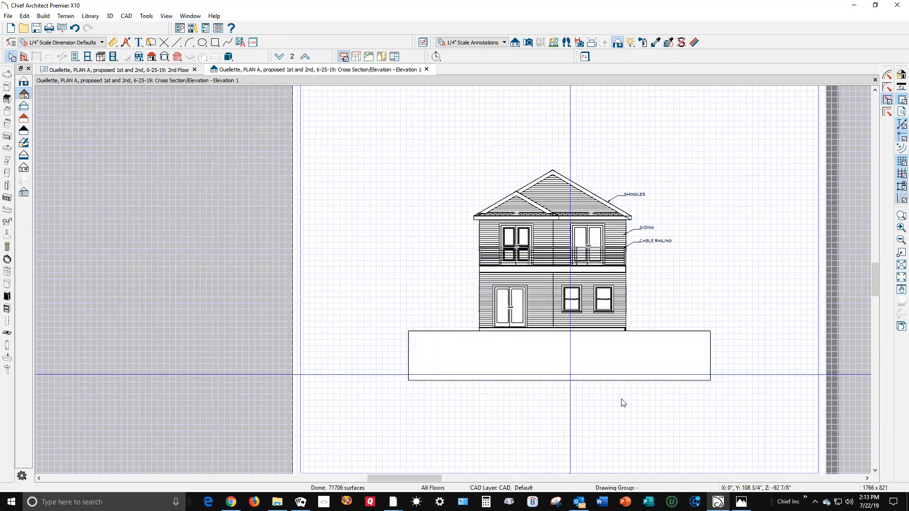
# Turn off the reference grid in the elevation view.
pyautogui.scroll(-2, 614, 356)
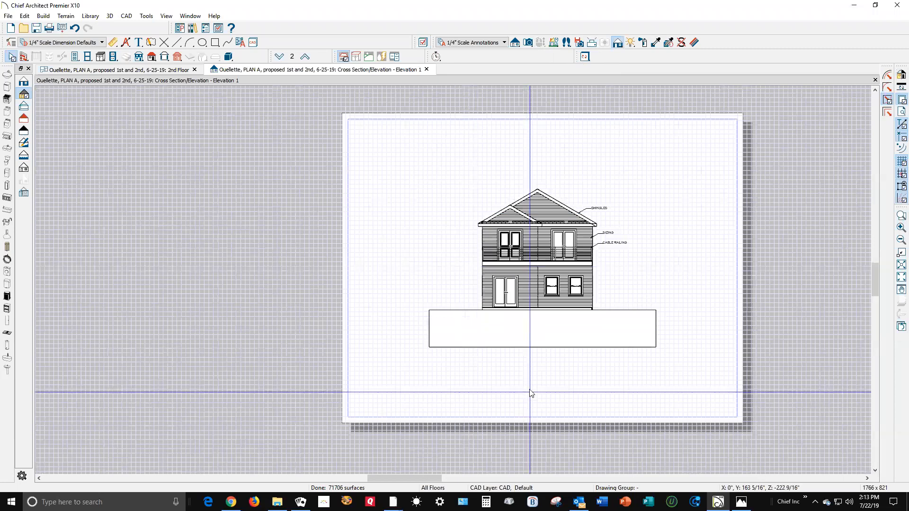
pyautogui.scroll(4, 529, 383)
pyautogui.scroll(-1, 518, 338)
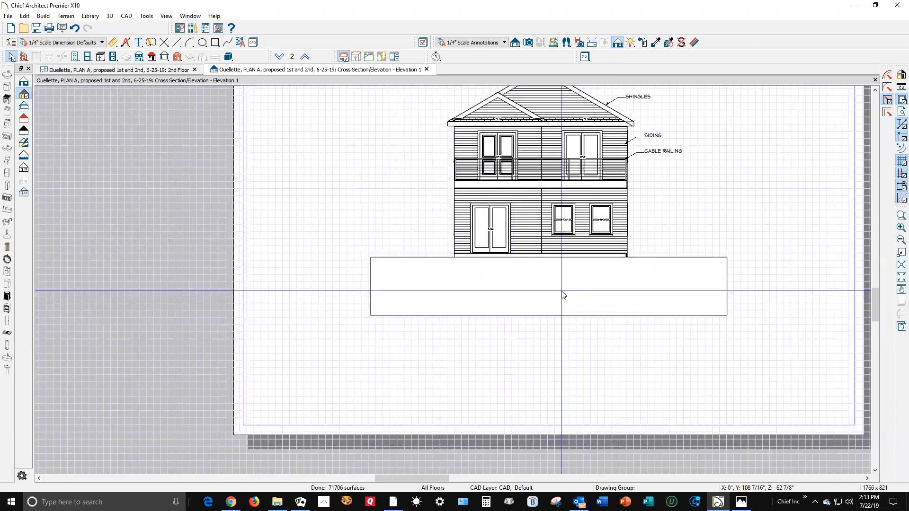
pyautogui.scroll(-2, 563, 295)
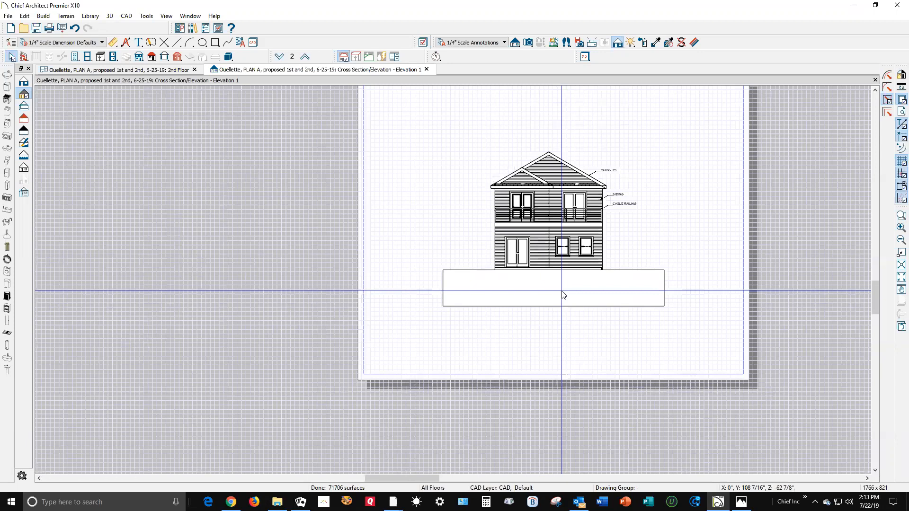
pyautogui.click(899, 162)
pyautogui.scroll(-1, 544, 355)
pyautogui.scroll(3, 547, 353)
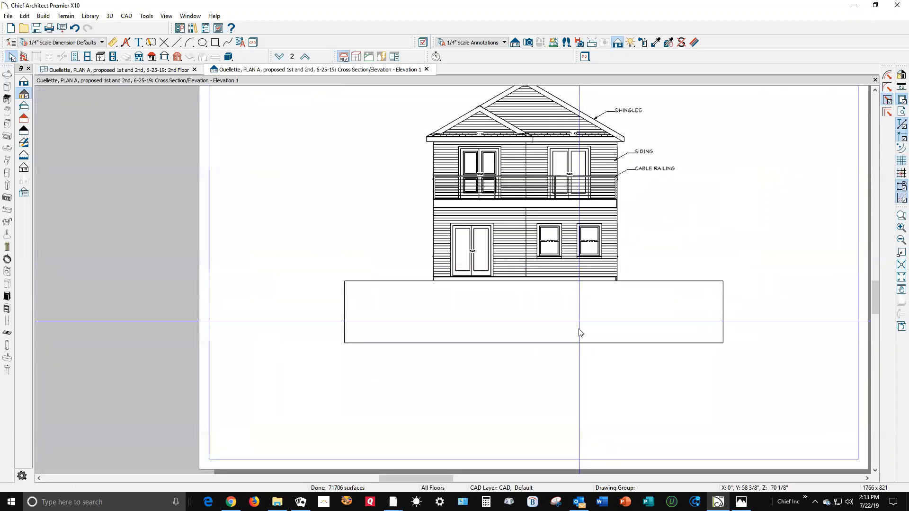
pyautogui.click(584, 349)
pyautogui.click(579, 350)
pyautogui.click(577, 349)
pyautogui.scroll(-1, 576, 350)
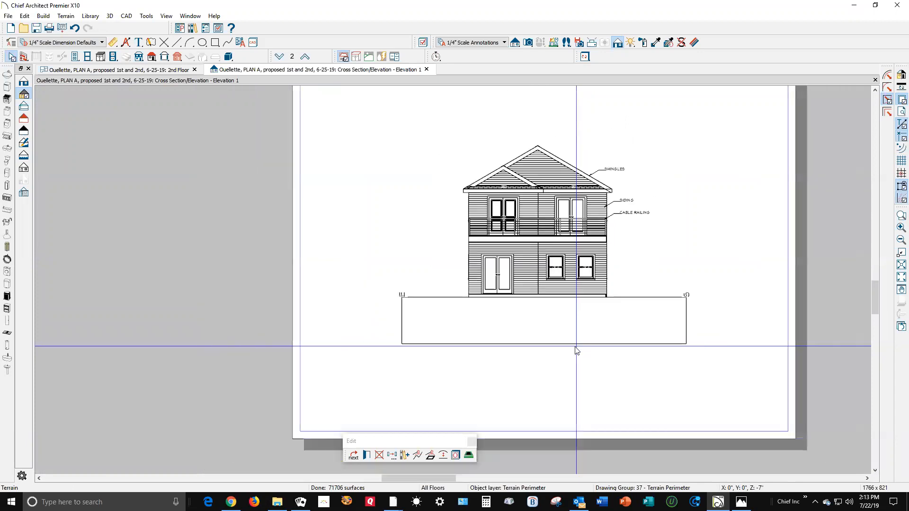
pyautogui.click(572, 361)
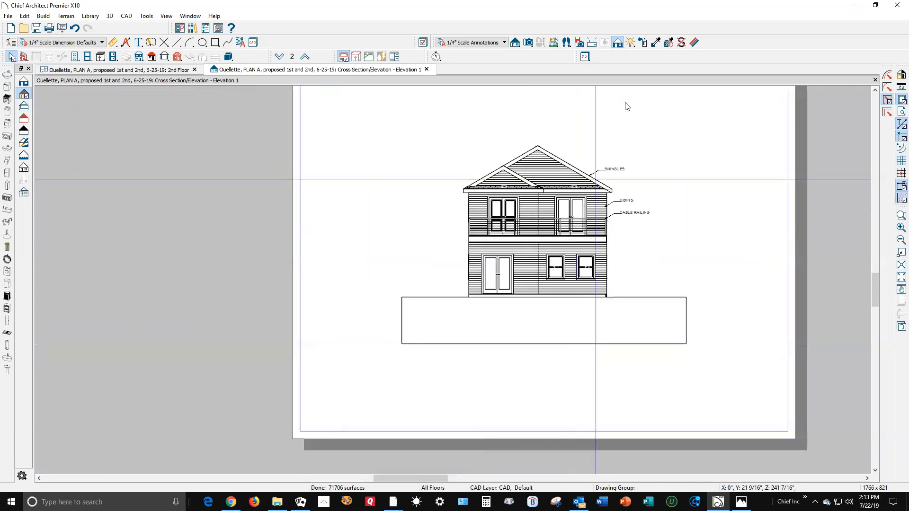
# Open the print settings for the elevation and turn off Print in Color.
pyautogui.scroll(2, 620, 137)
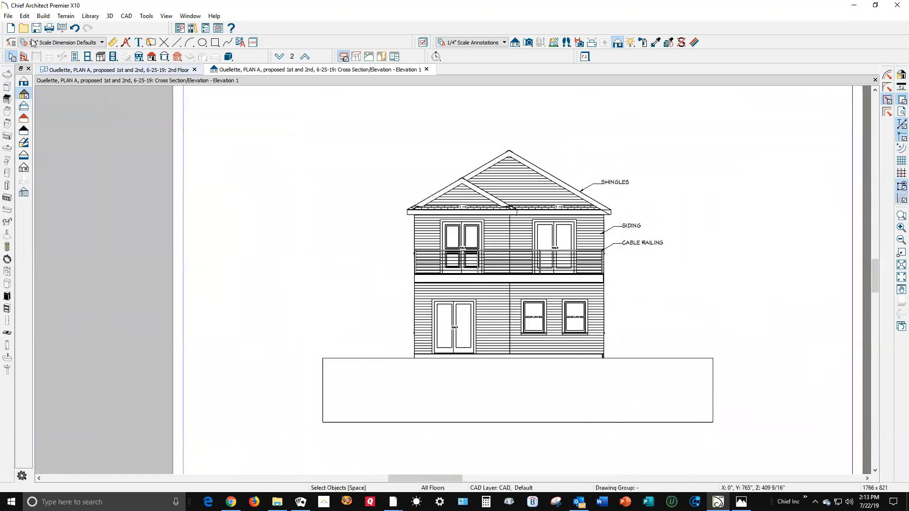
pyautogui.click(7, 15)
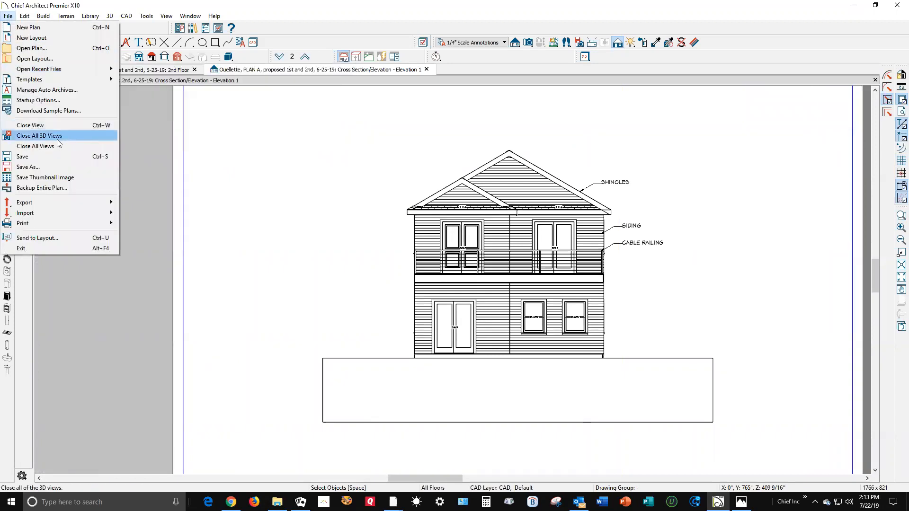
pyautogui.moveTo(80, 222)
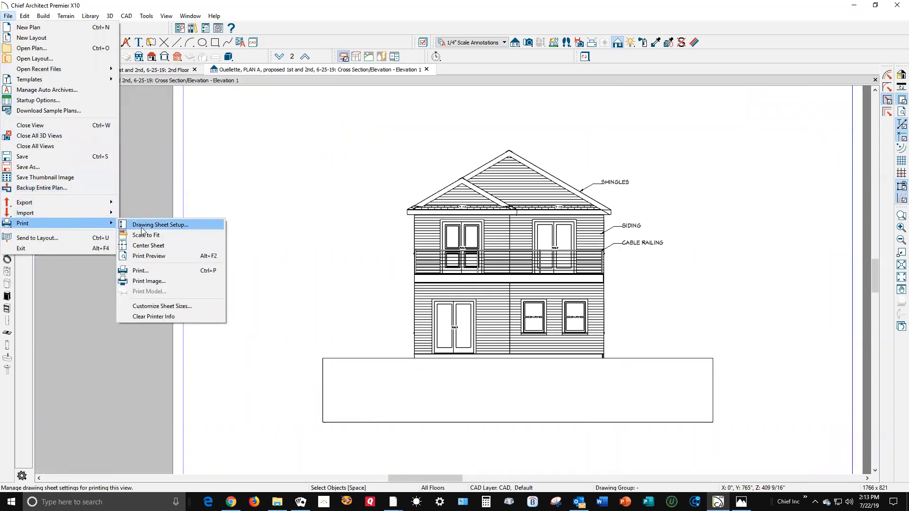
pyautogui.click(156, 270)
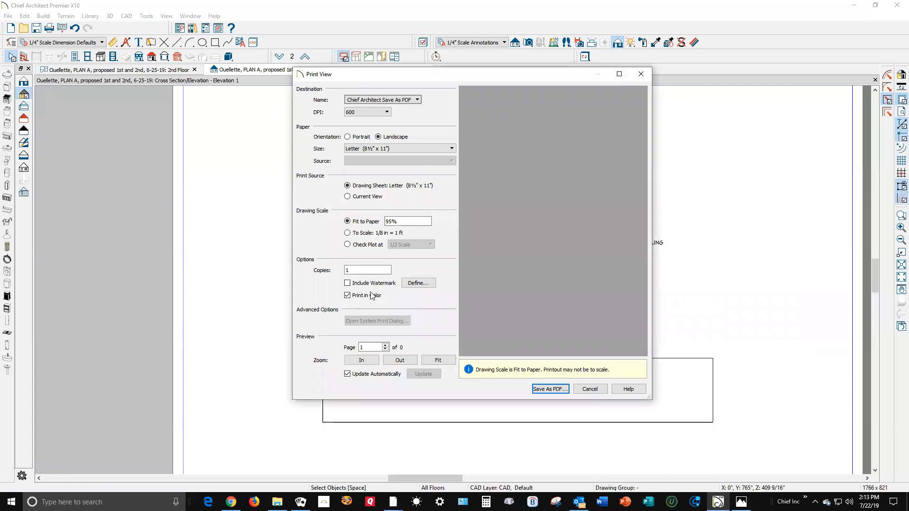
pyautogui.click(350, 297)
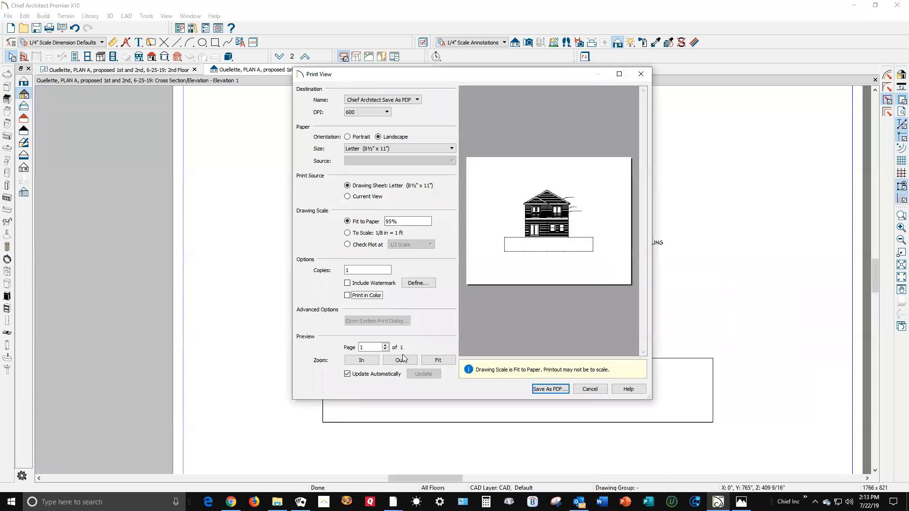
# Save the elevation as a PDF on the Desktop, changing the file name after the client's surname to "elevation-7-22-19.pdf".
pyautogui.click(562, 387)
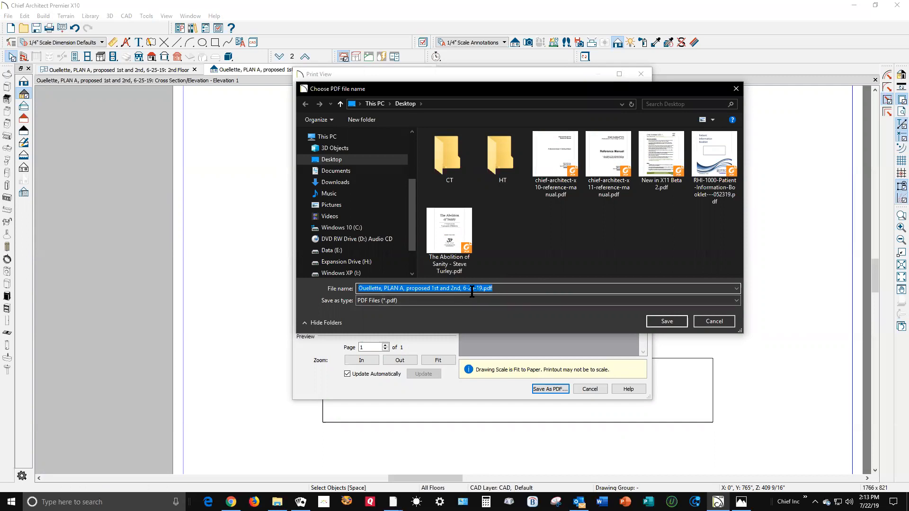
pyautogui.moveTo(473, 288); pyautogui.dragTo(466, 288)
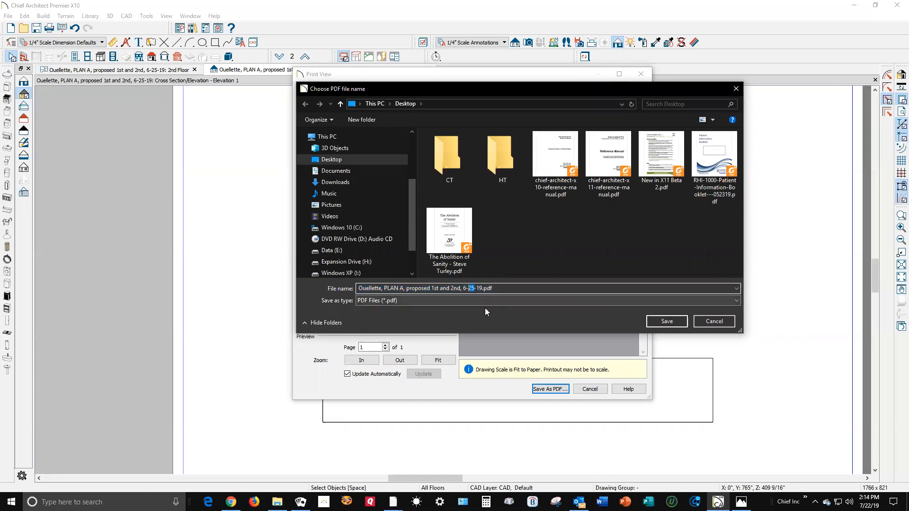
pyautogui.click(465, 288)
pyautogui.press('BackSpace')
pyautogui.write('7')
pyautogui.moveTo(460, 286); pyautogui.dragTo(386, 284)
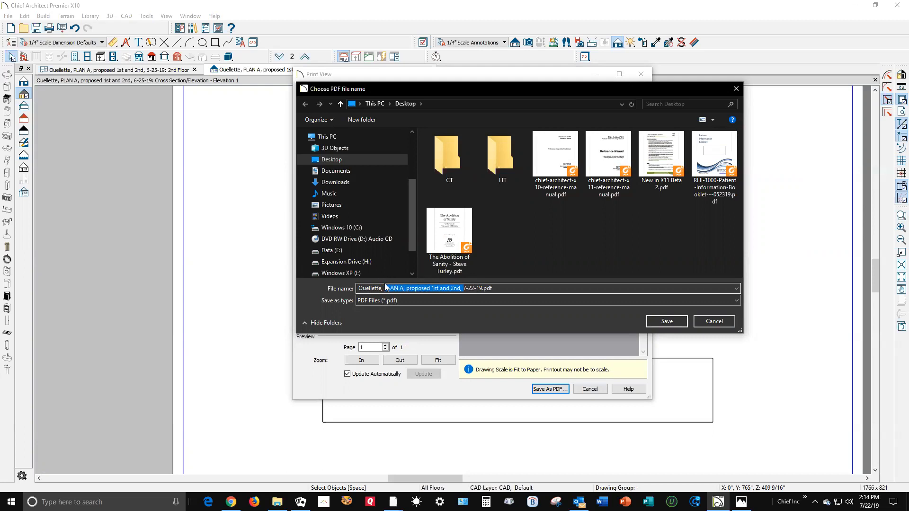
pyautogui.write('elevation')
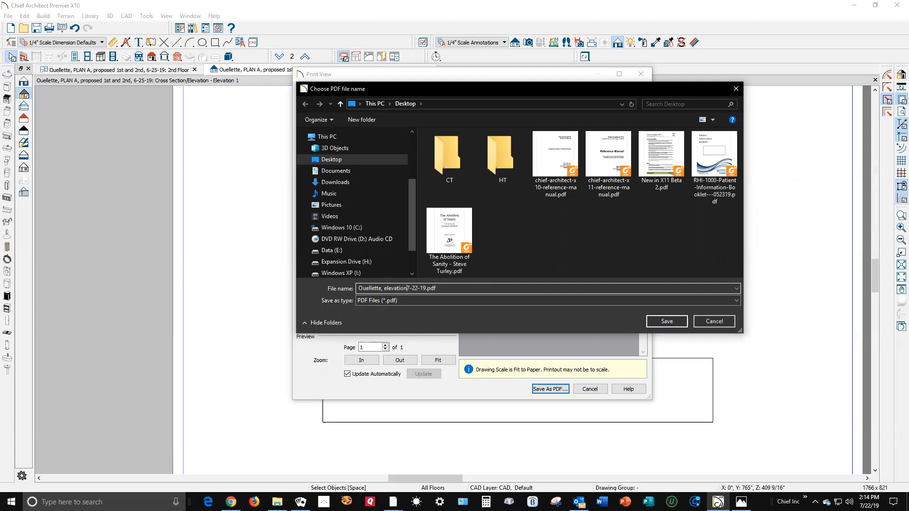
pyautogui.write('-')
pyautogui.click(665, 323)
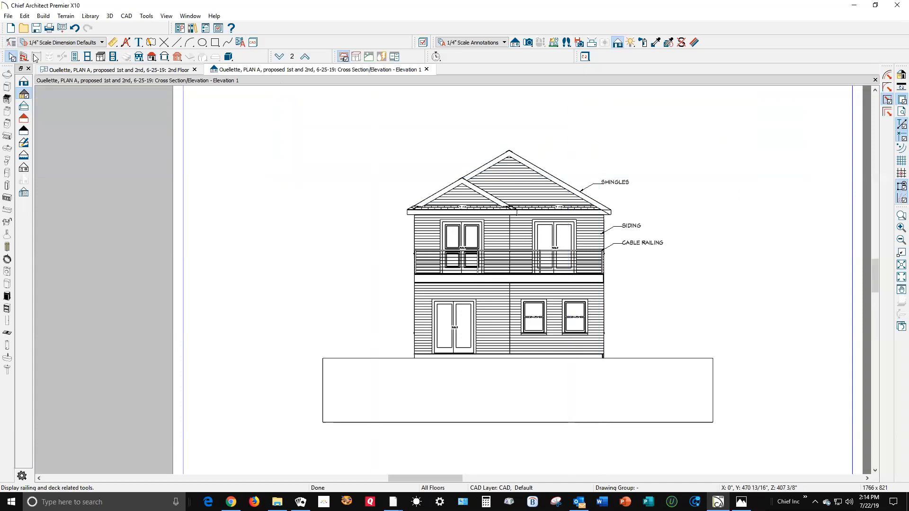
# Close the Elevation 1 view and return to the second floor plan.
pyautogui.doubleClick(12, 57)
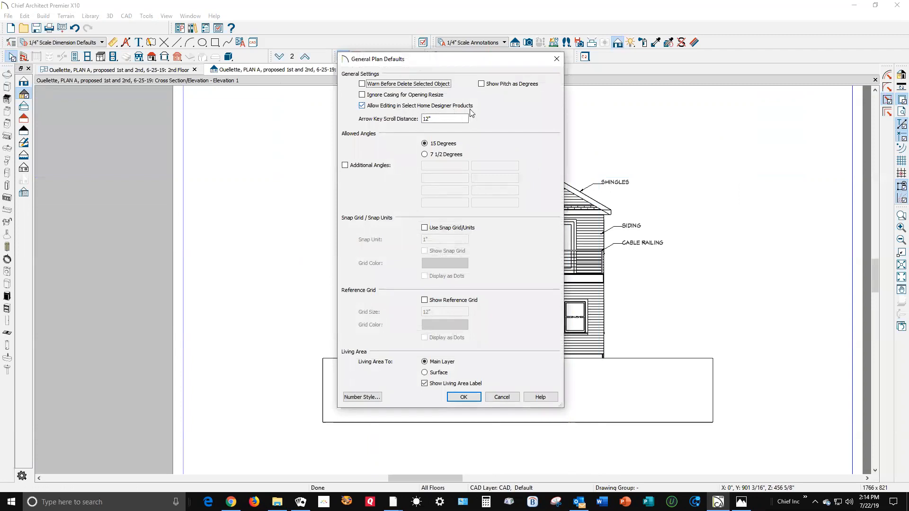
pyautogui.click(502, 398)
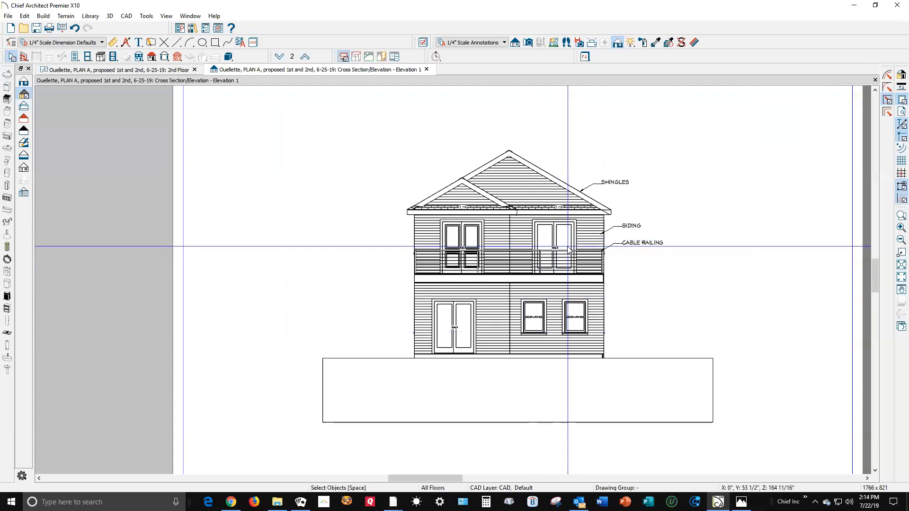
pyautogui.click(874, 80)
pyautogui.click(472, 269)
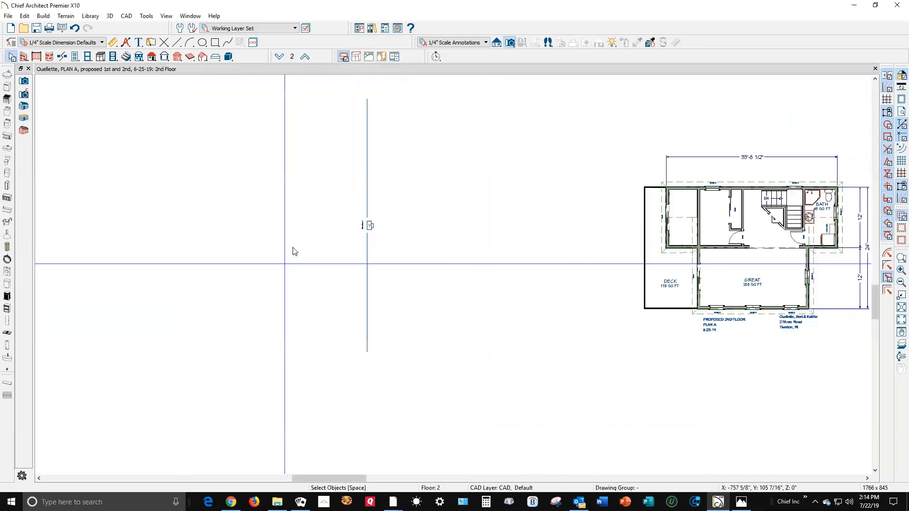
# Create a perspective full overview of the house and view it from the deck side.
pyautogui.scroll(-1, 292, 251)
pyautogui.click(510, 43)
pyautogui.click(23, 107)
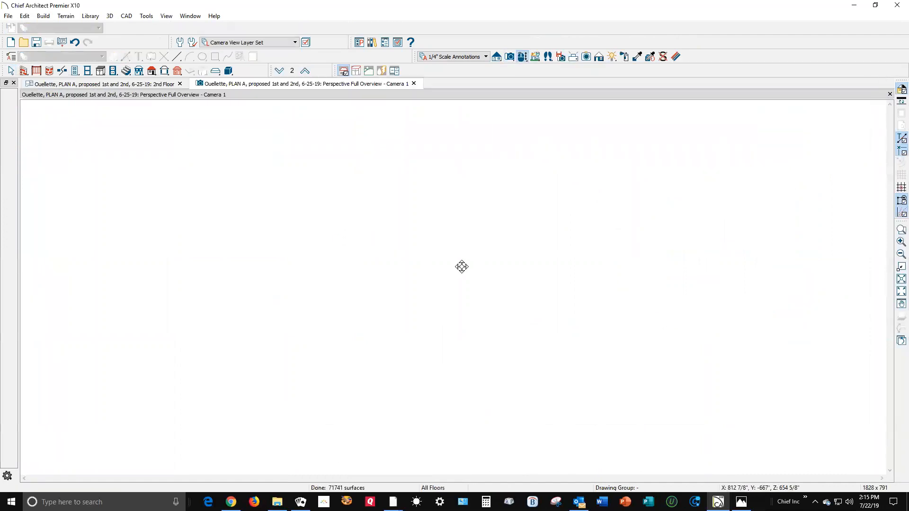
pyautogui.scroll(3, 444, 306)
pyautogui.moveTo(445, 306); pyautogui.dragTo(708, 278)
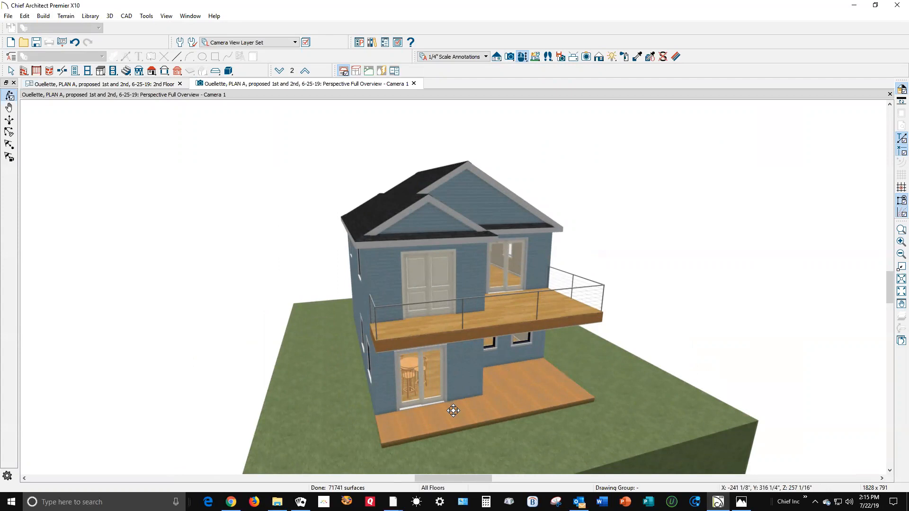
# Return to the plan view and switch from the second floor to the first floor.
pyautogui.hotkey('ctrl', 'Tab')
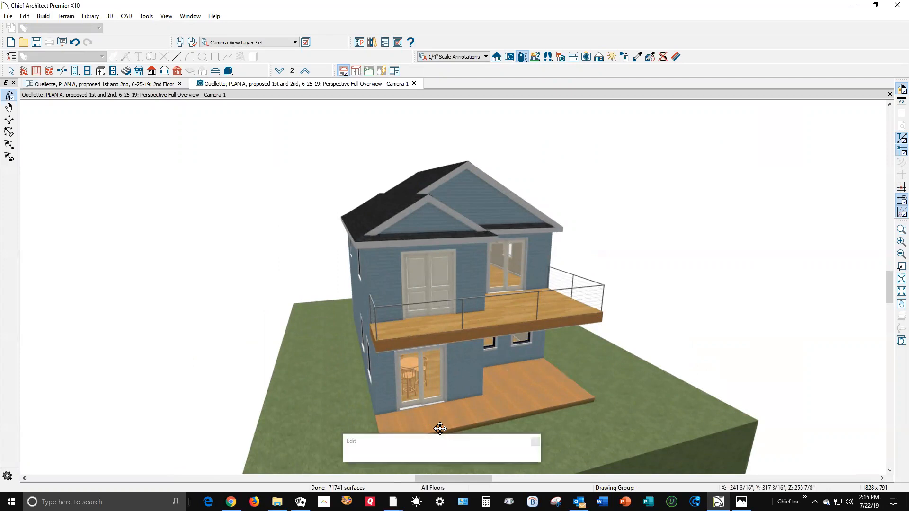
pyautogui.scroll(3, 667, 211)
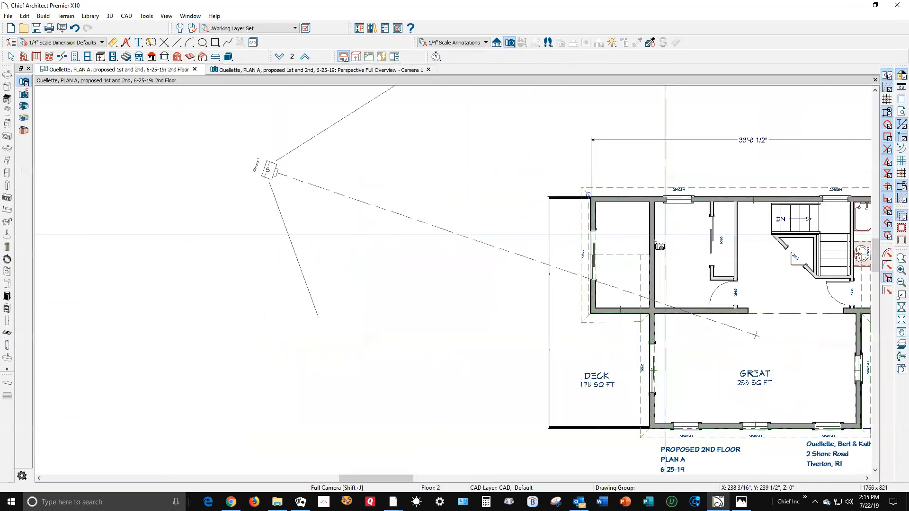
pyautogui.scroll(-1, 641, 219)
pyautogui.press('space')
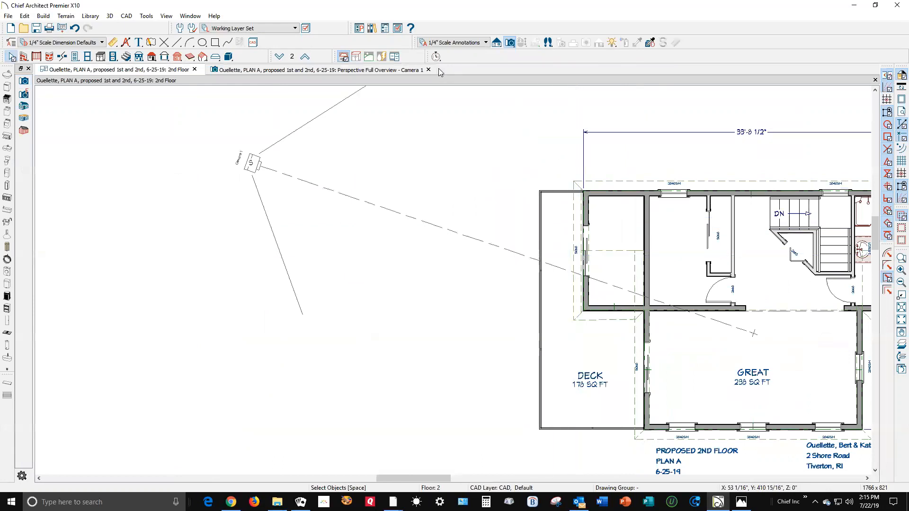
pyautogui.click(279, 57)
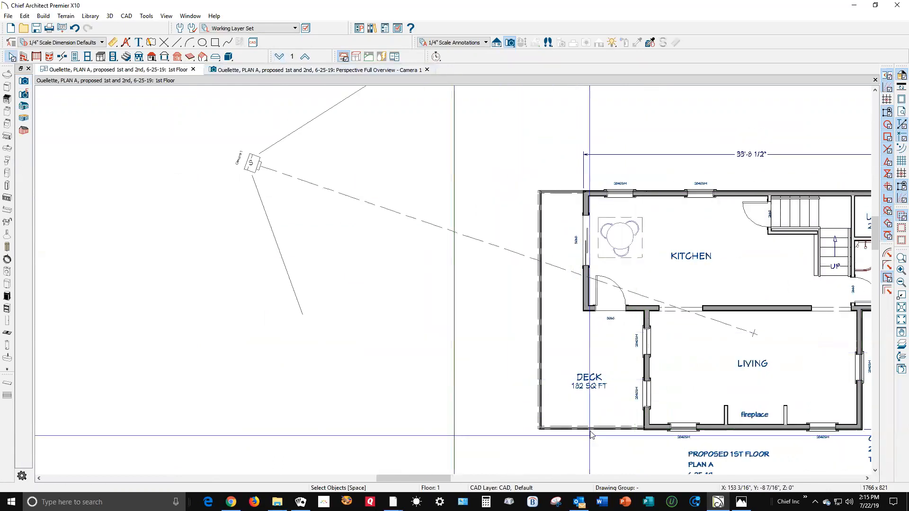
# Select the three outer edges of the first-floor deck, accept their specification unchanged and turn off Automatic Floor/Ceiling Framing.
pyautogui.click(583, 374)
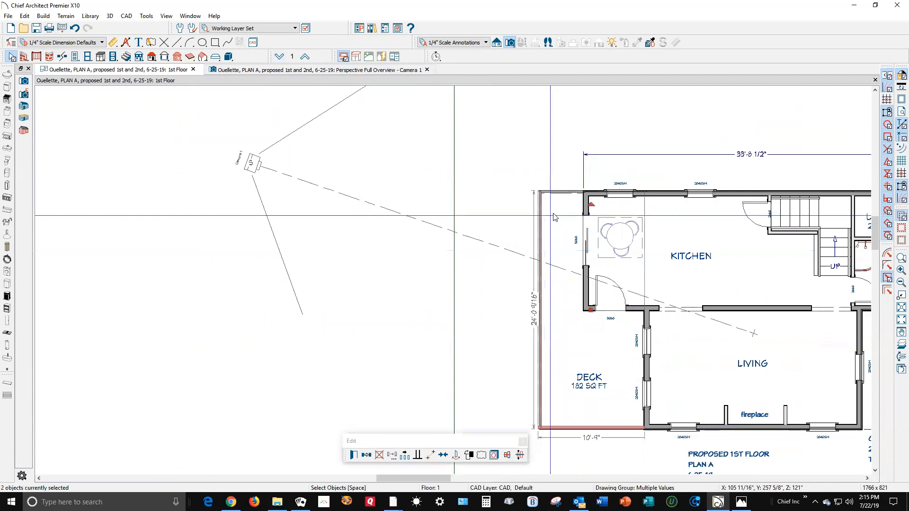
pyautogui.keyDown('shift'); pyautogui.click(561, 192); pyautogui.keyUp('shift')
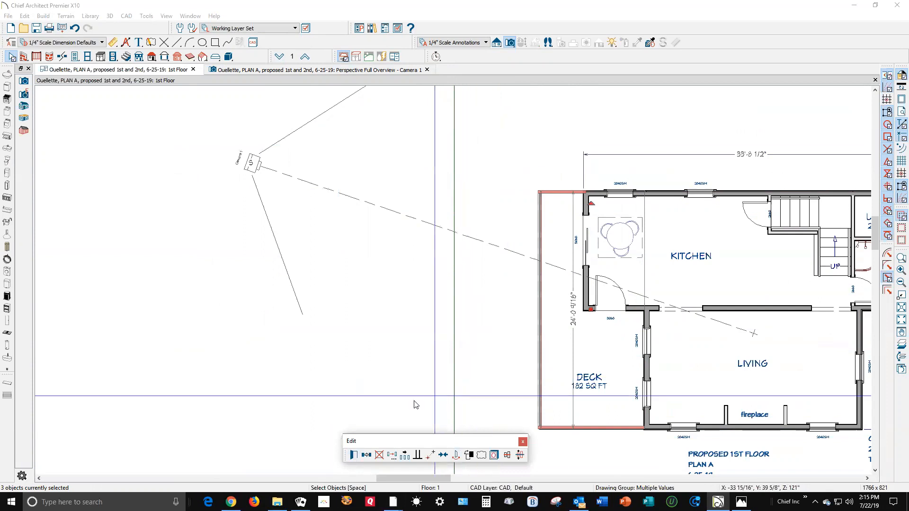
pyautogui.click(353, 454)
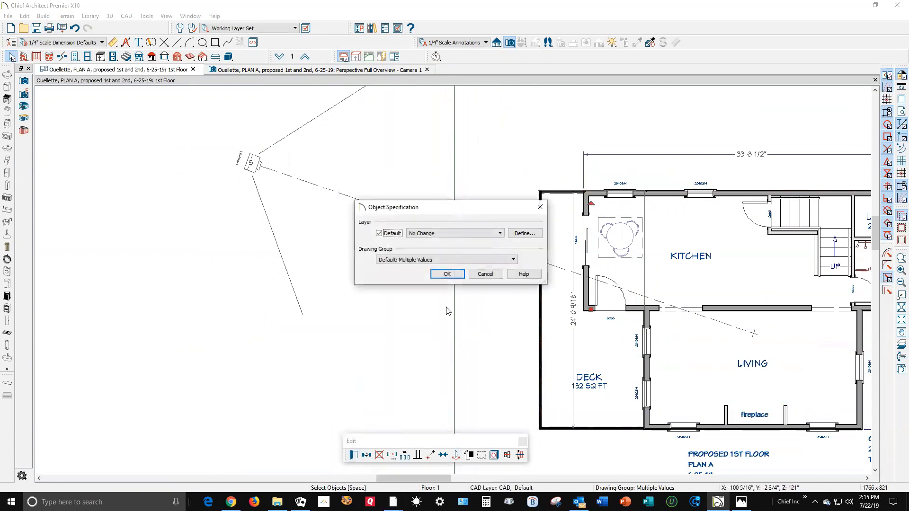
pyautogui.click(453, 277)
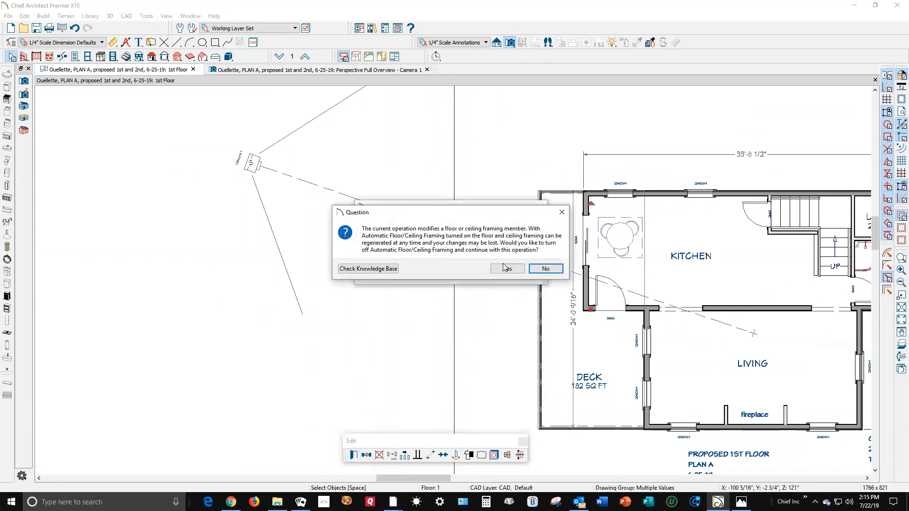
pyautogui.click(507, 268)
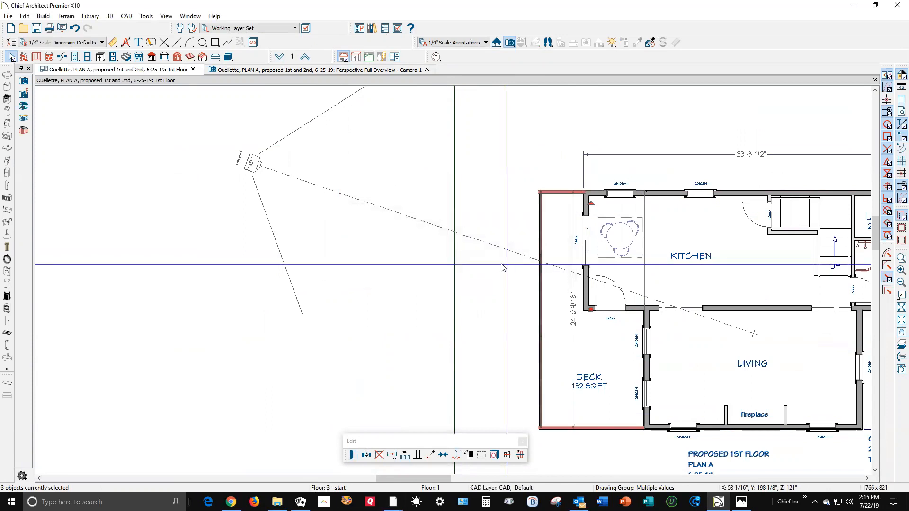
pyautogui.keyDown('shift'); pyautogui.click(561, 433); pyautogui.keyUp('shift')
pyautogui.keyDown('shift'); pyautogui.click(563, 192); pyautogui.keyUp('shift')
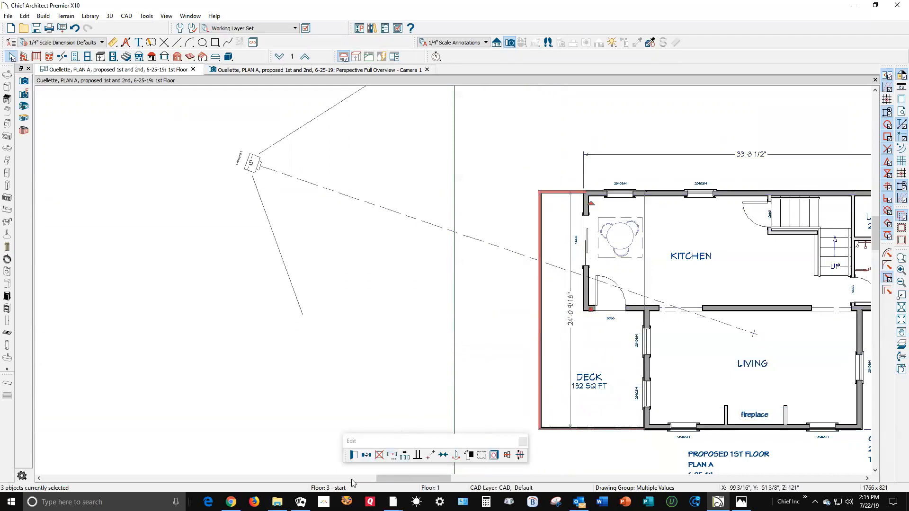
pyautogui.click(353, 455)
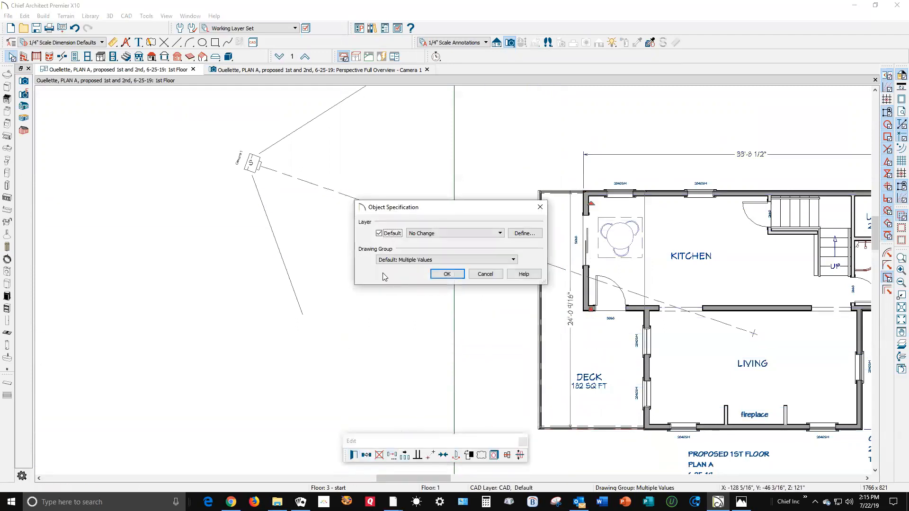
pyautogui.click(485, 273)
pyautogui.press('Escape')
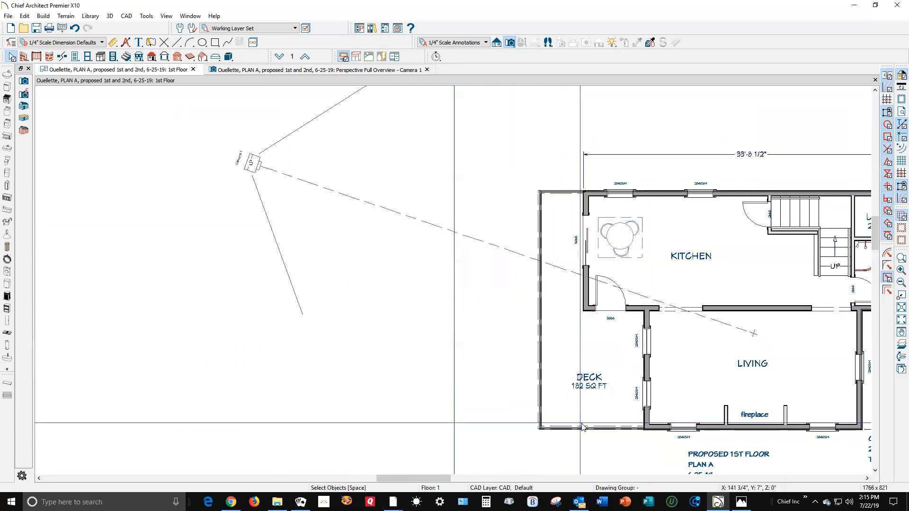
# Set the railing along the lower edge of the first-floor deck plan to Open, Post to Beam, with No Half Post at Wall.
pyautogui.click(582, 428)
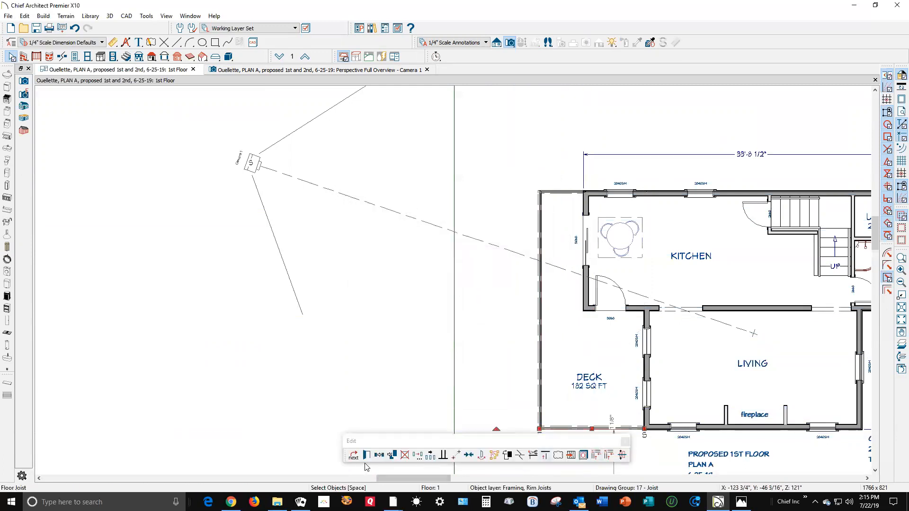
pyautogui.click(353, 455)
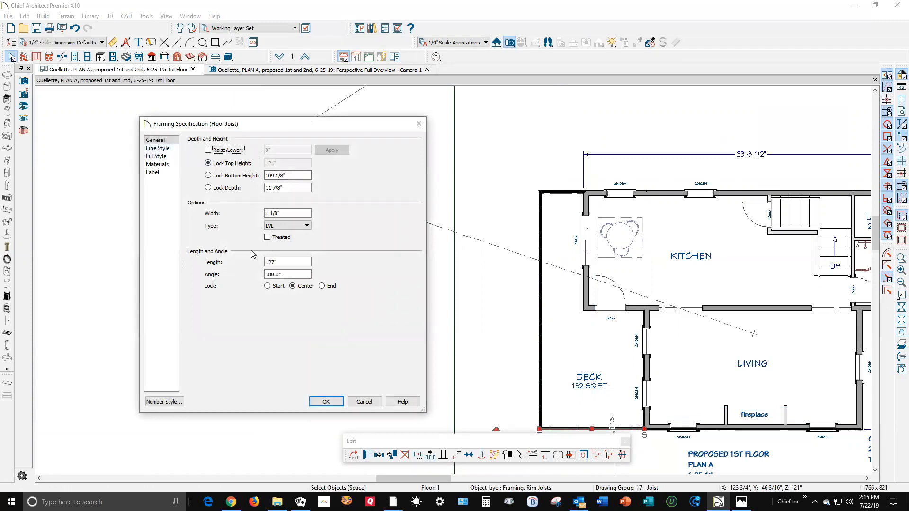
pyautogui.click(365, 402)
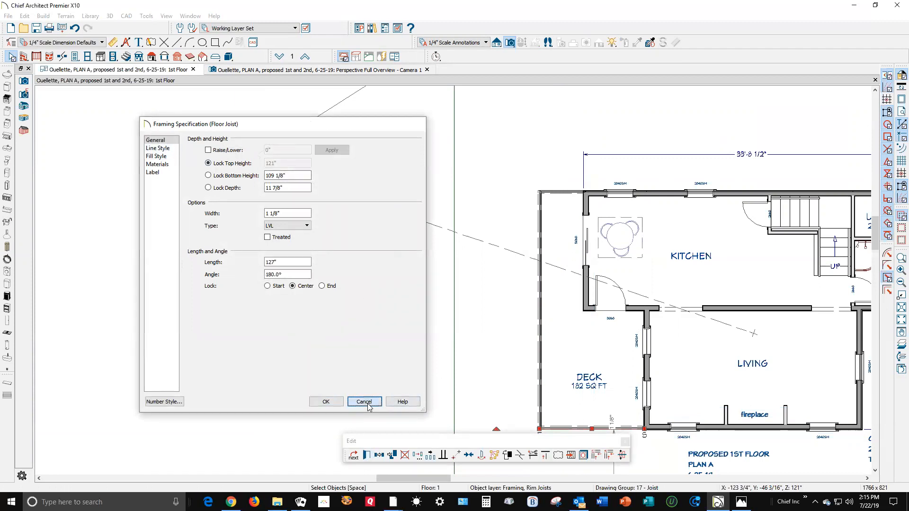
pyautogui.press('Tab')
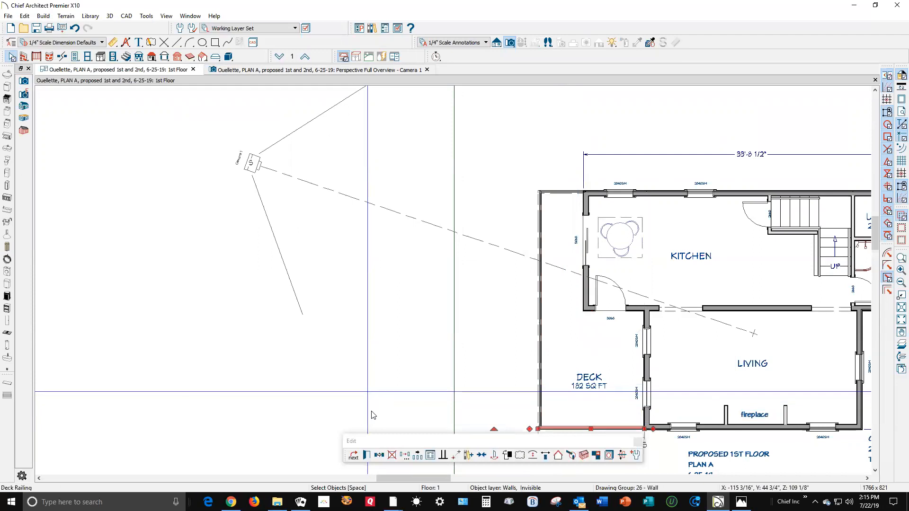
pyautogui.click(368, 456)
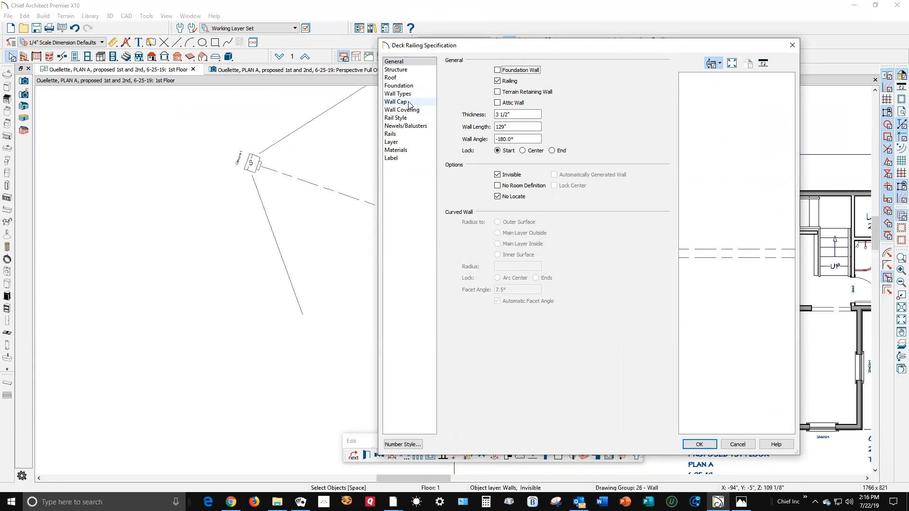
pyautogui.click(398, 118)
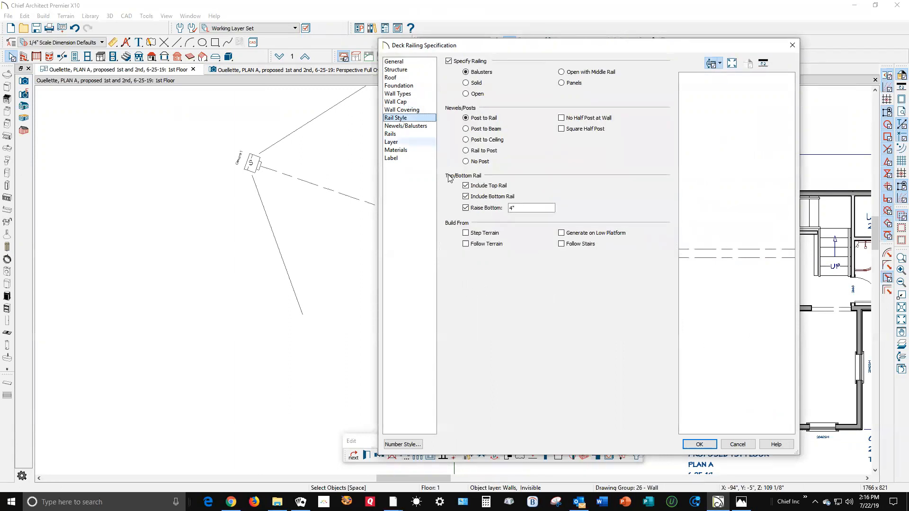
pyautogui.click(474, 132)
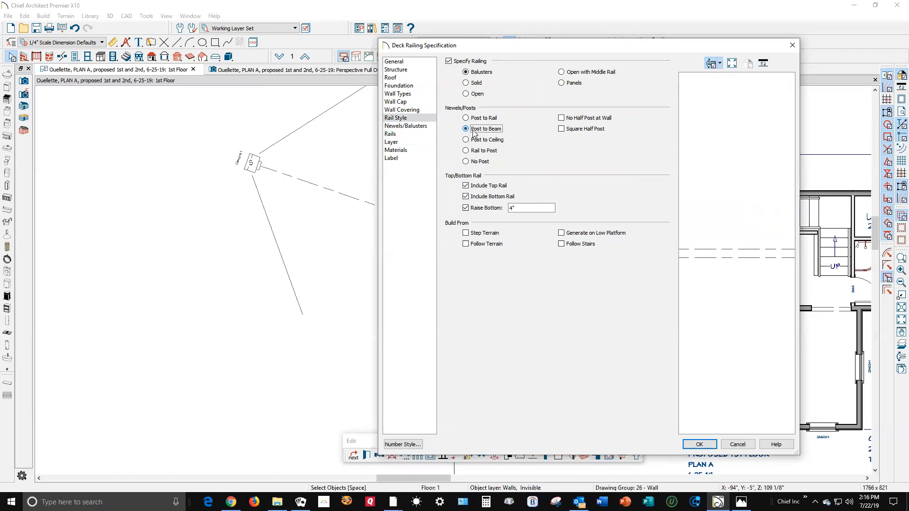
pyautogui.click(469, 95)
pyautogui.click(564, 121)
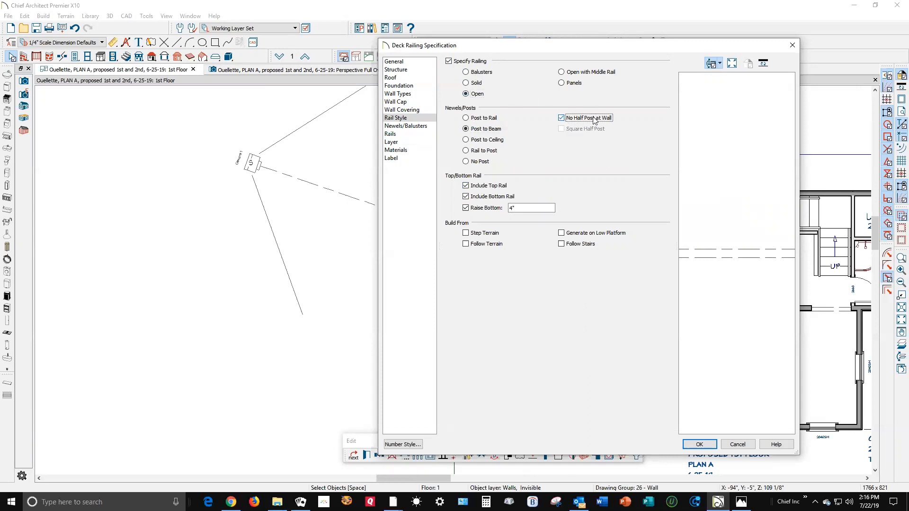
# Turn off the deck railing's Raise Bottom, bottom rail and top rail options, and clear its Invisible setting.
pyautogui.click(466, 208)
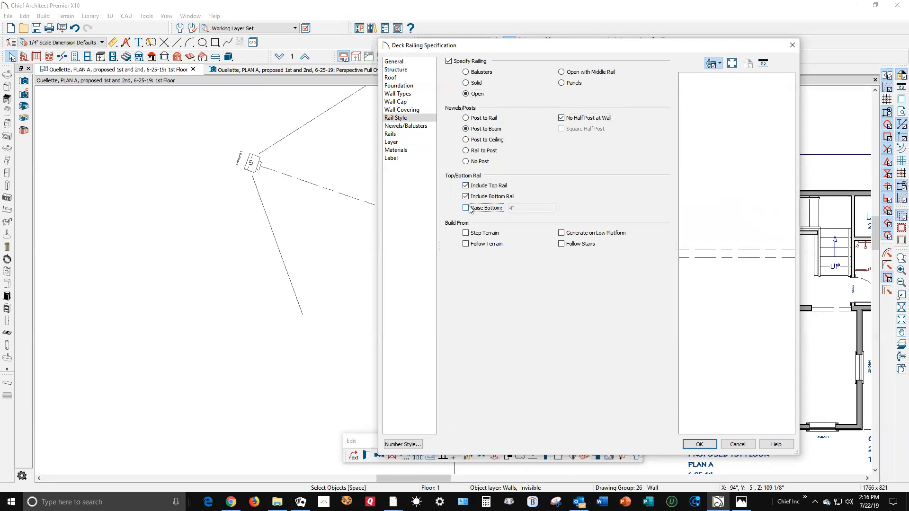
pyautogui.click(466, 196)
pyautogui.click(471, 187)
pyautogui.click(392, 61)
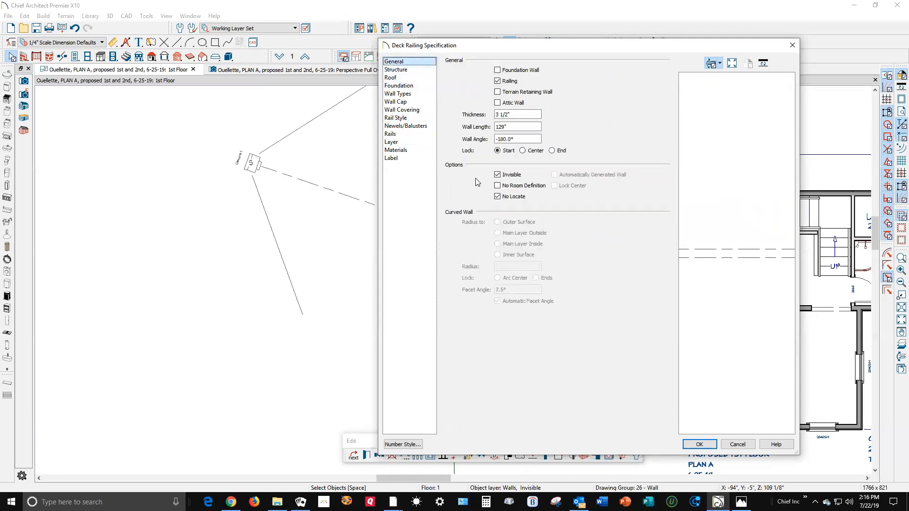
pyautogui.click(504, 176)
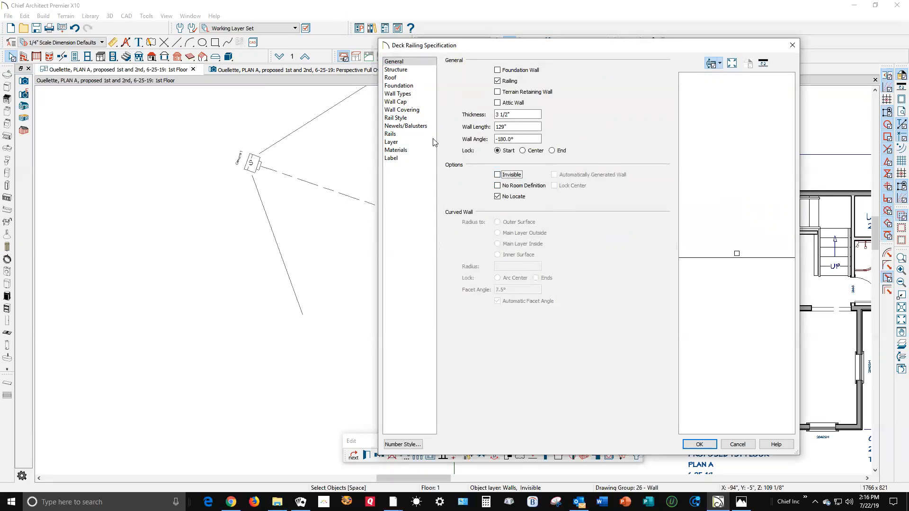
# Set the deck railing's newel/post width to 5.5 inches, and override the plan display defaults so that rails are not drawn.
pyautogui.click(414, 126)
pyautogui.doubleClick(513, 96)
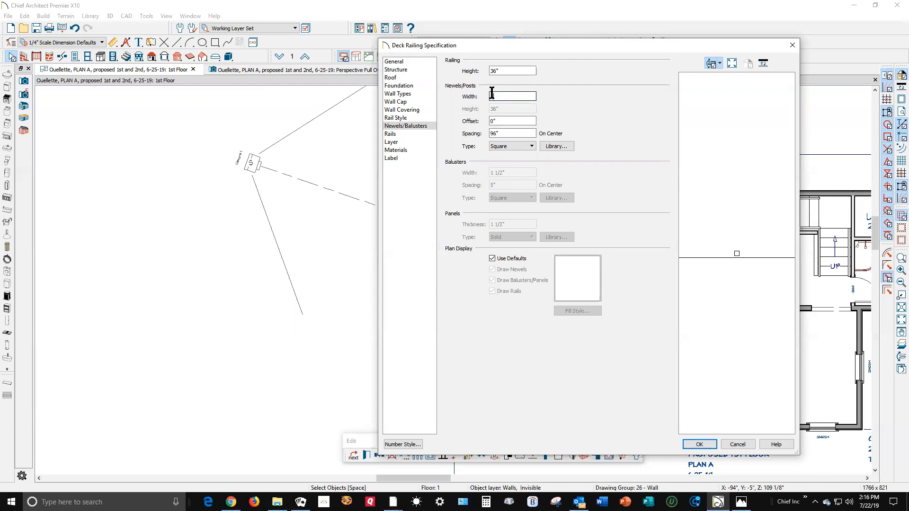
pyautogui.write('5.5')
pyautogui.press('Tab')
pyautogui.click(500, 261)
pyautogui.click(503, 291)
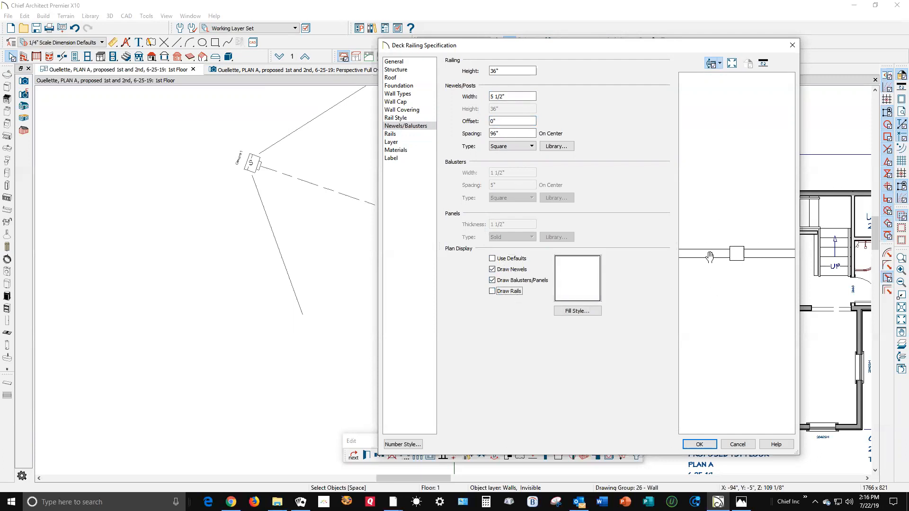
pyautogui.click(705, 445)
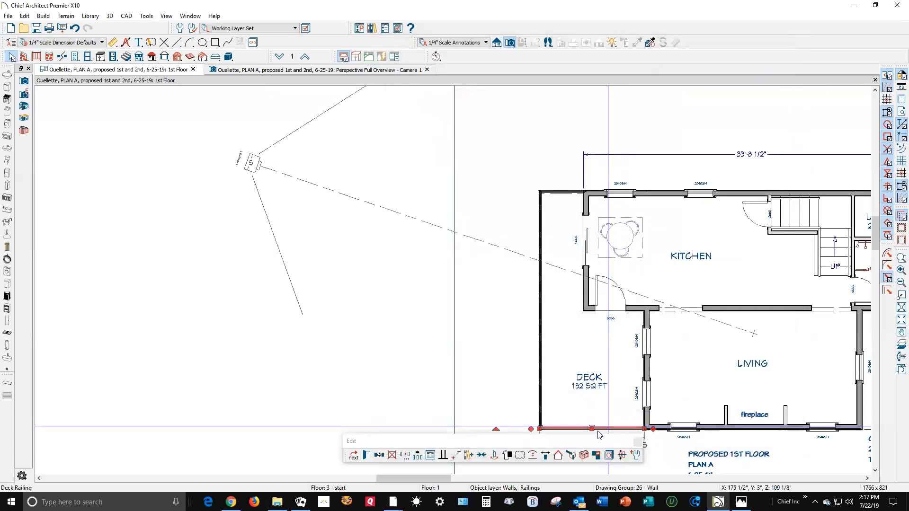
# Give the first-floor deck's other two outer edges the same post-to-beam railing, and view the result in the perspective overview from the deck side.
pyautogui.moveTo(531, 429); pyautogui.dragTo(584, 193)
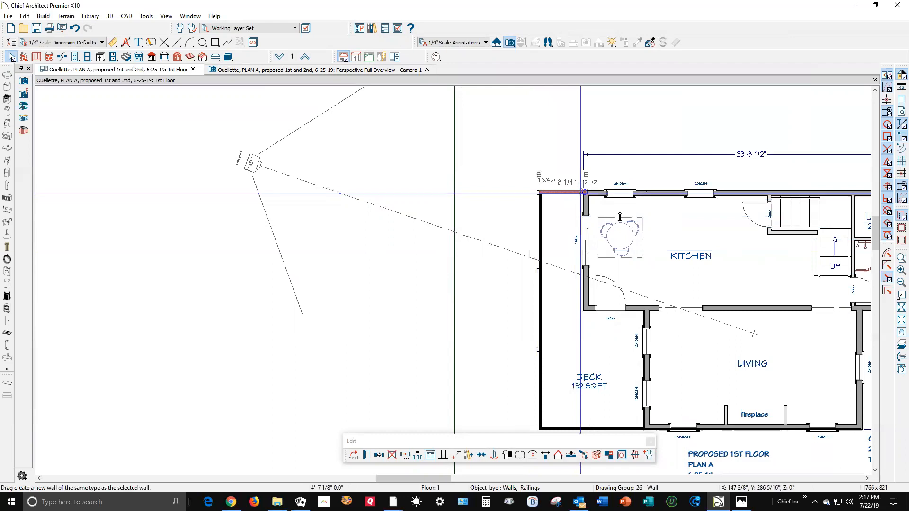
pyautogui.press('Escape')
pyautogui.hotkey('ctrl', 'Tab')
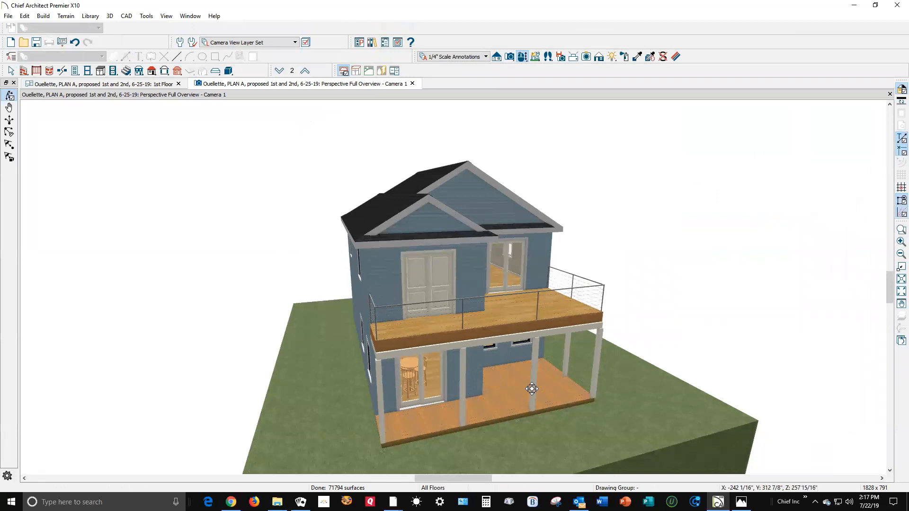
pyautogui.moveTo(510, 386); pyautogui.dragTo(417, 386)
pyautogui.press('space')
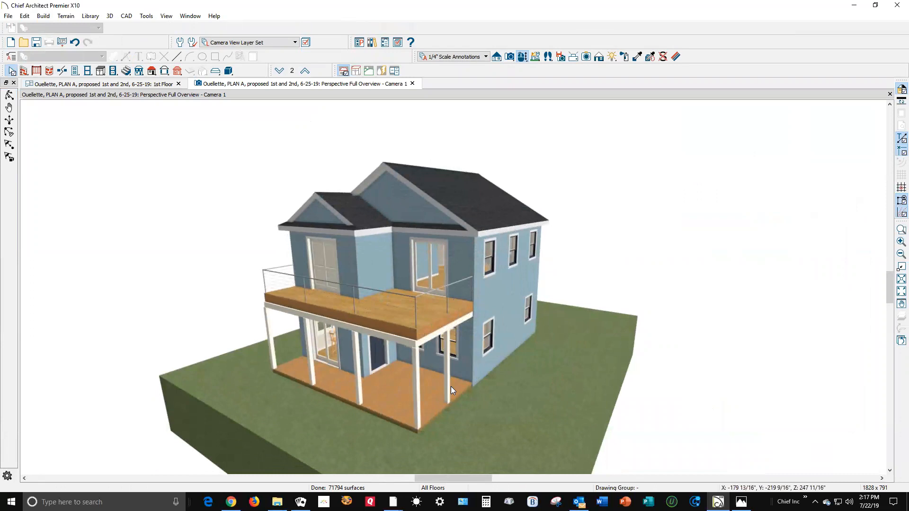
# Set the newel/post spacing of the short deck railing along the living room end to a very large value made of repeated nines.
pyautogui.click(448, 387)
pyautogui.doubleClick(449, 387)
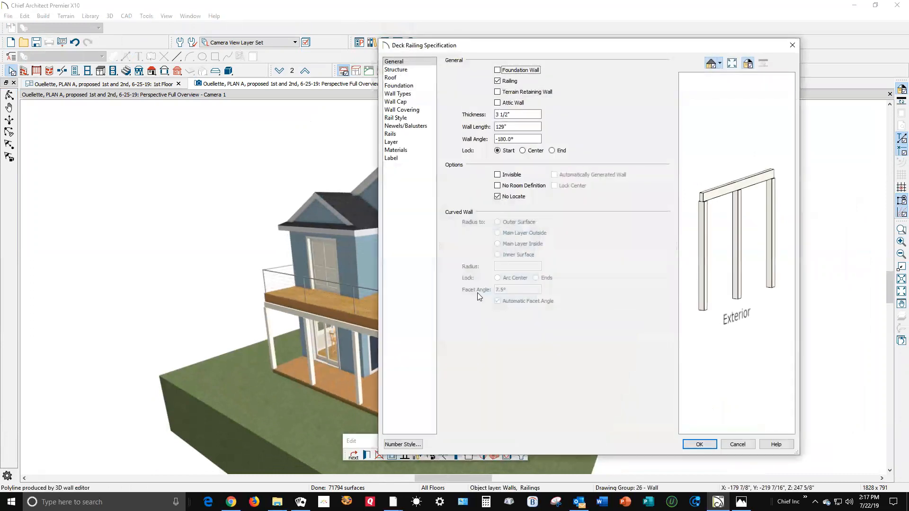
pyautogui.click(409, 125)
pyautogui.doubleClick(516, 134)
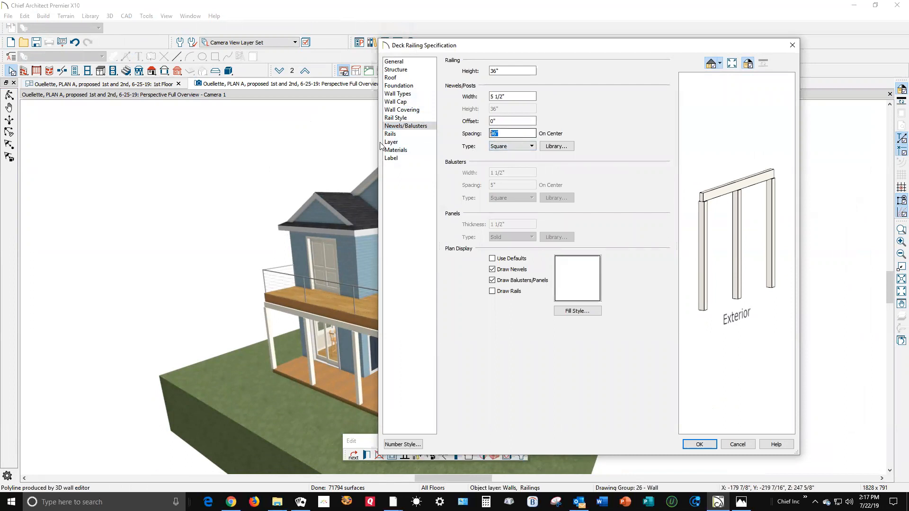
pyautogui.write('99999999999999999999')
pyautogui.click(710, 444)
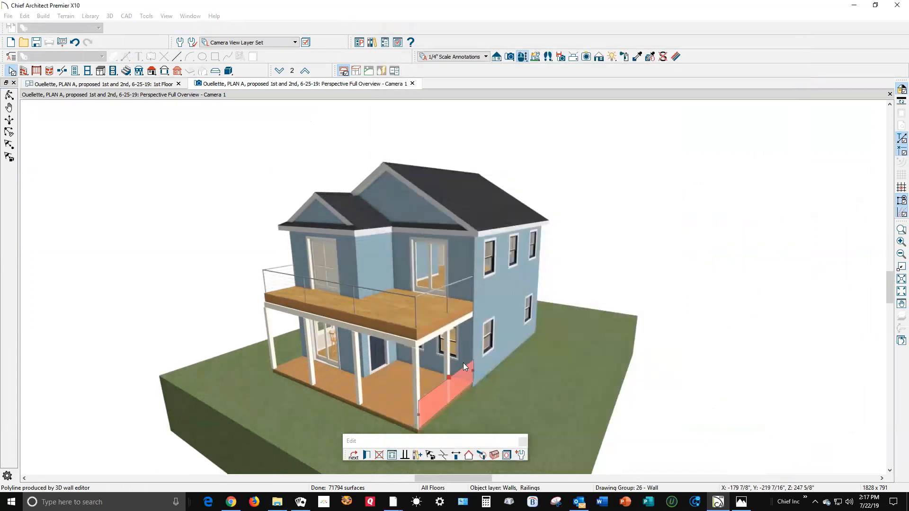
pyautogui.press('Delete')
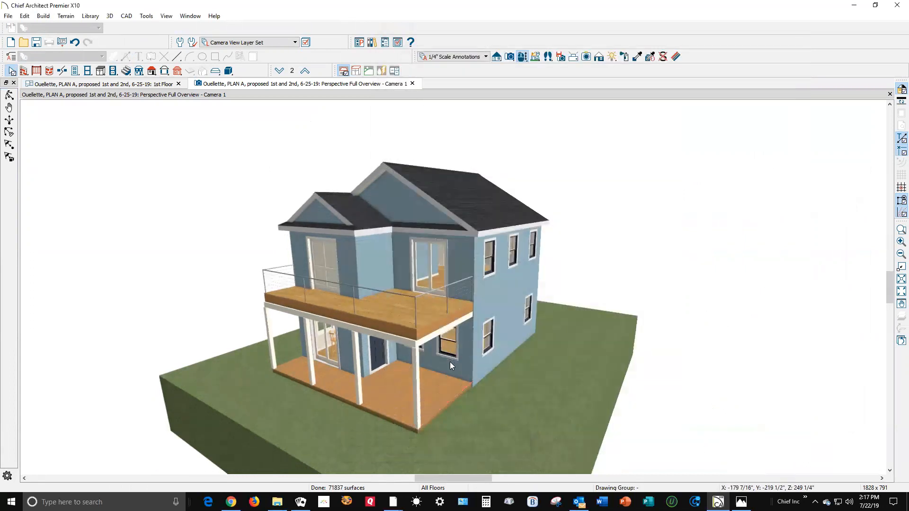
# Set the newel/post spacing of the long outer railing on the first-floor deck to 144 inches.
pyautogui.doubleClick(360, 385)
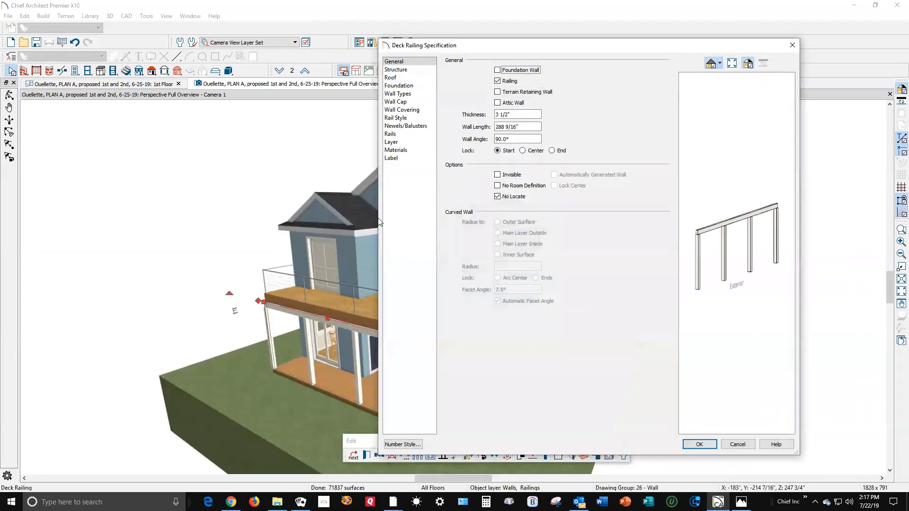
pyautogui.click(406, 126)
pyautogui.doubleClick(515, 133)
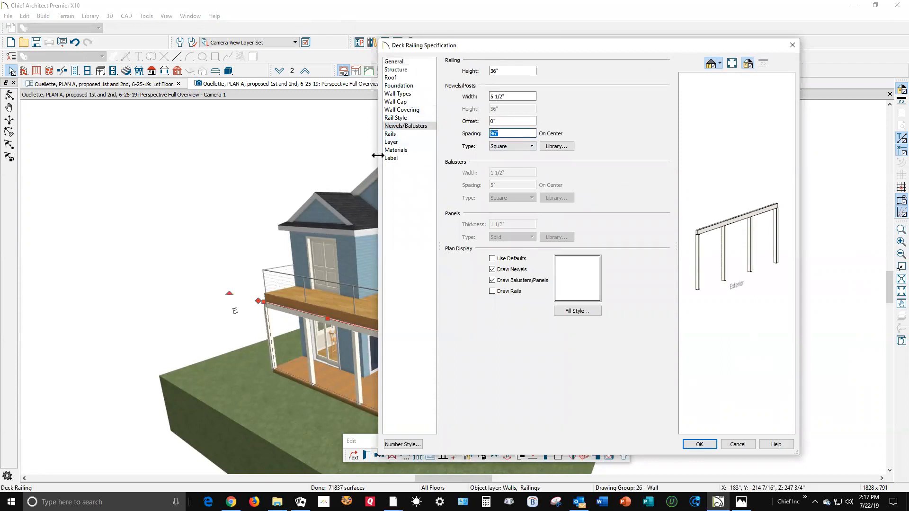
pyautogui.write('144')
pyautogui.click(706, 444)
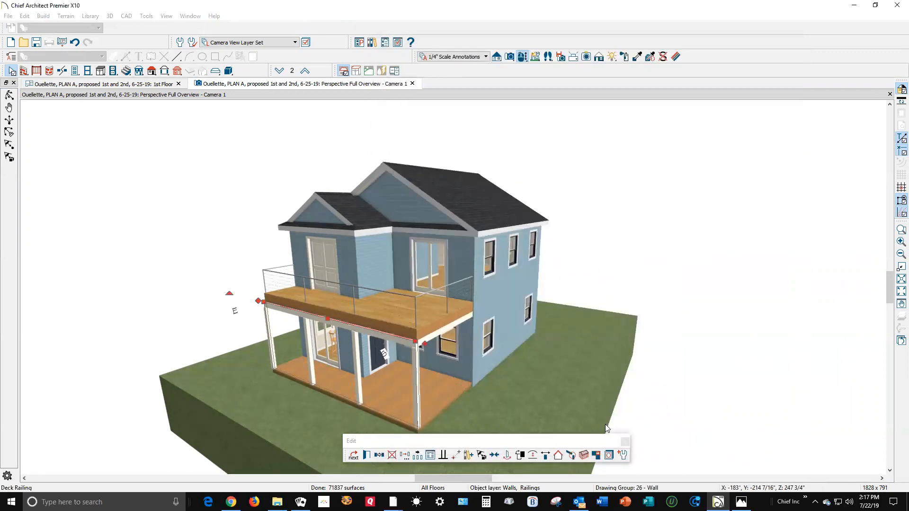
pyautogui.press('Escape')
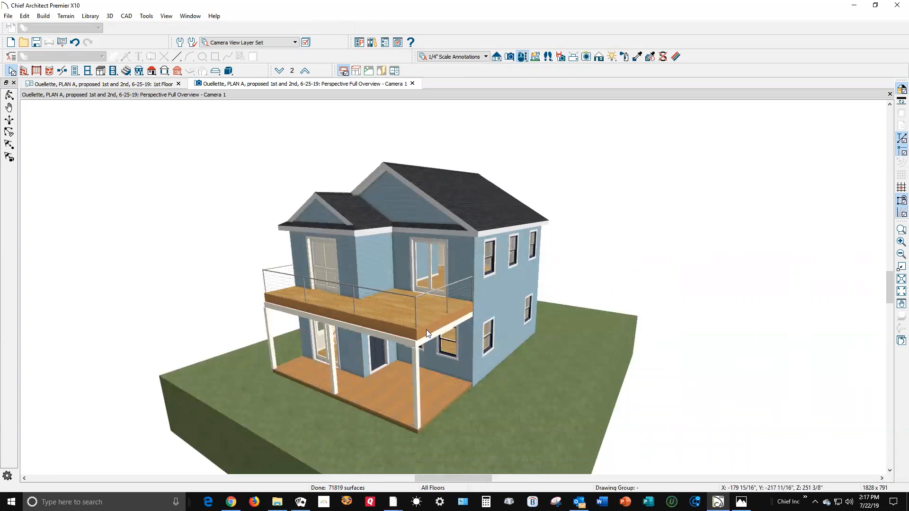
# Return to the first-floor plan and open the Elevation 1 view from its camera symbol.
pyautogui.scroll(-1, 510, 275)
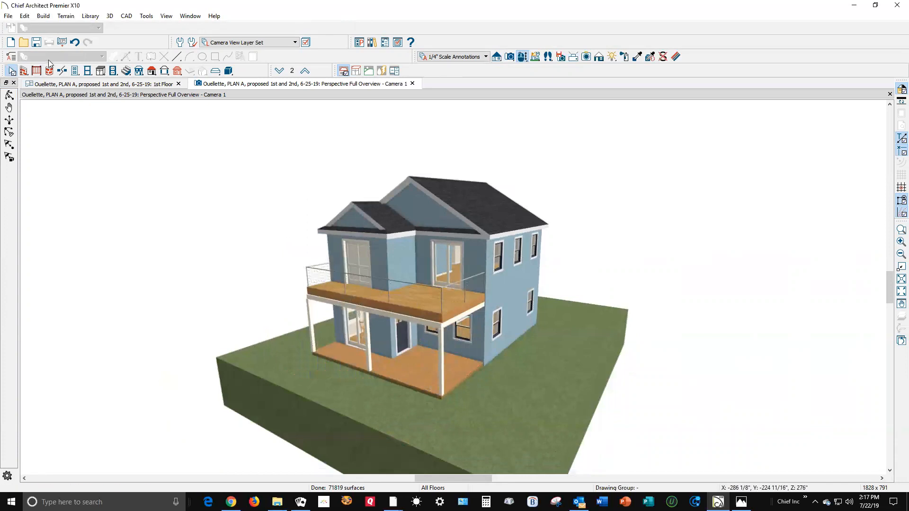
pyautogui.click(9, 96)
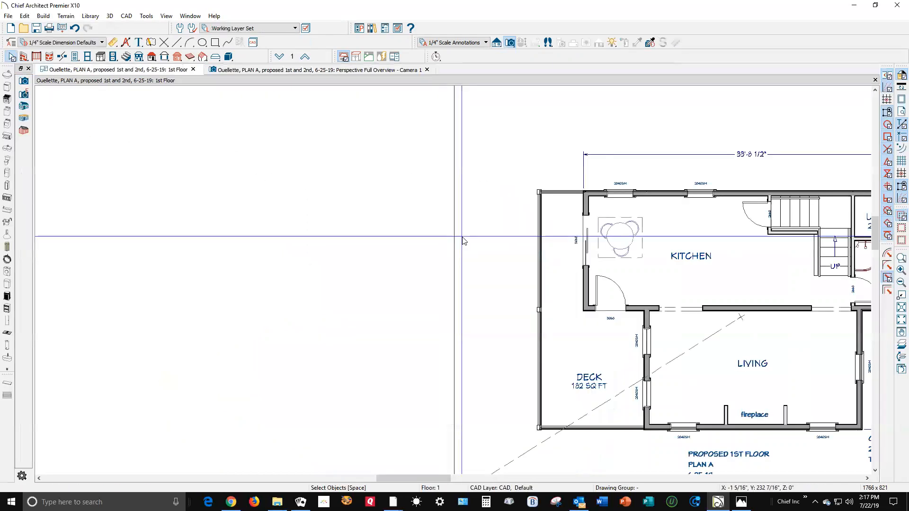
pyautogui.scroll(-6, 642, 279)
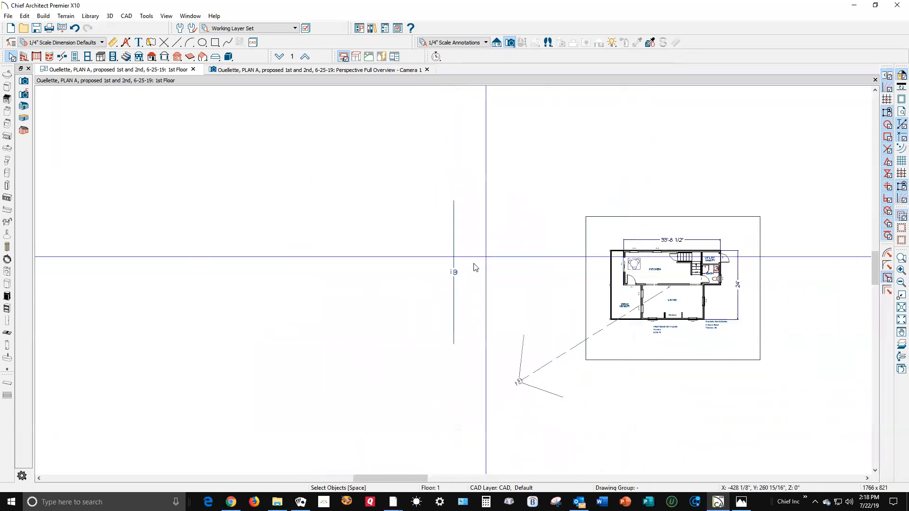
pyautogui.click(454, 273)
pyautogui.doubleClick(455, 274)
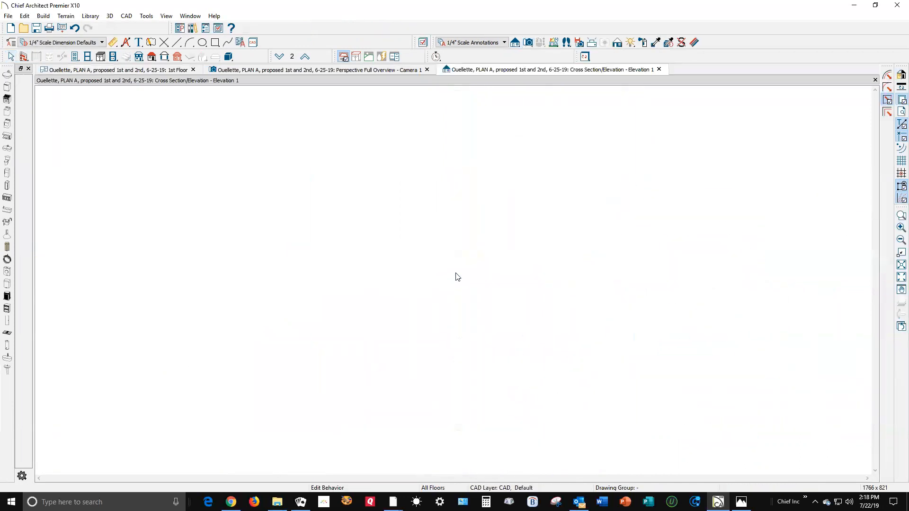
pyautogui.scroll(-2, 455, 277)
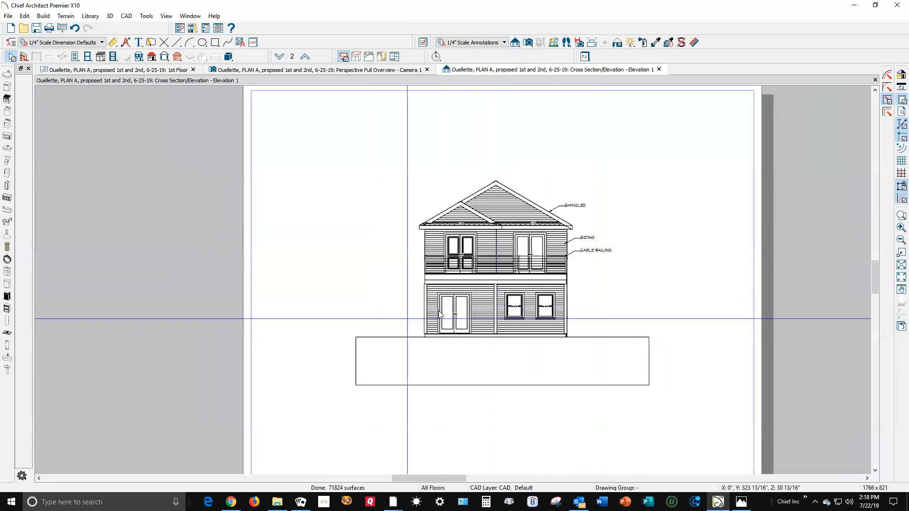
# Save the elevation as a black and white PDF on the Desktop, replacing the existing elevation PDF dated 7-22-19.
pyautogui.click(8, 15)
pyautogui.moveTo(80, 224)
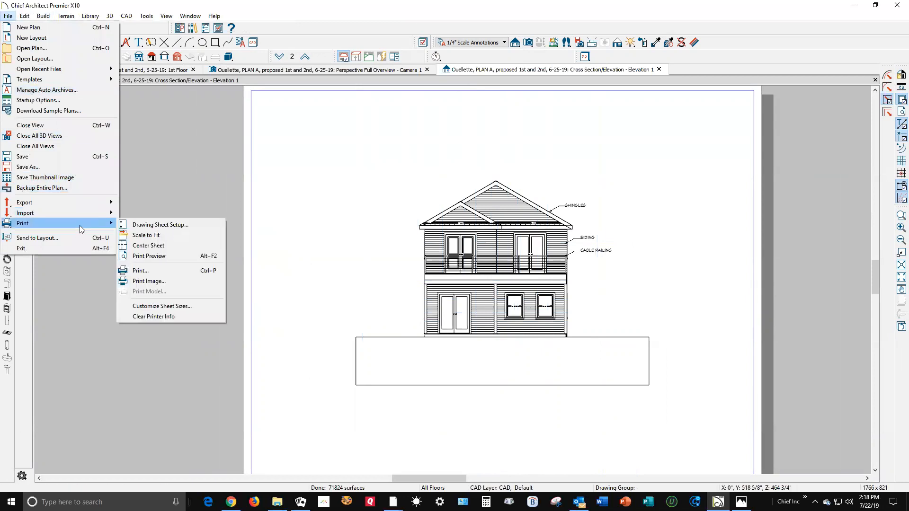
pyautogui.click(138, 221)
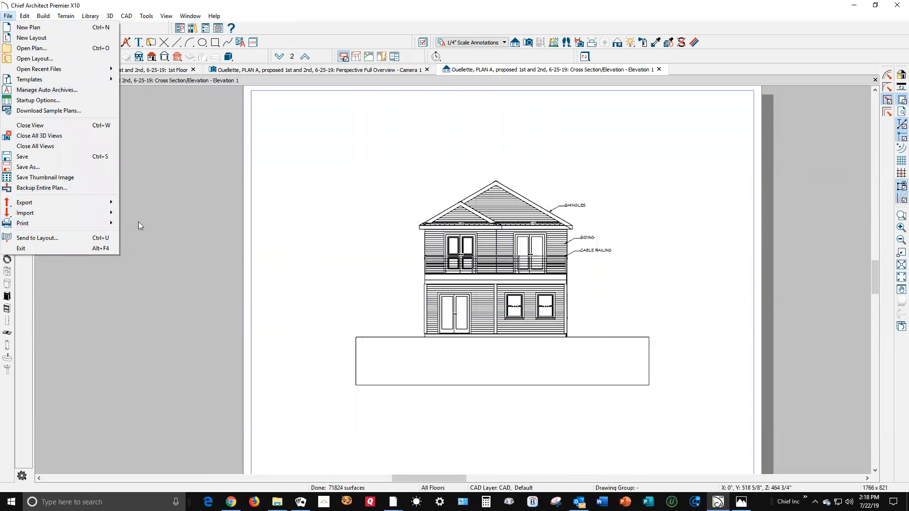
pyautogui.moveTo(70, 226)
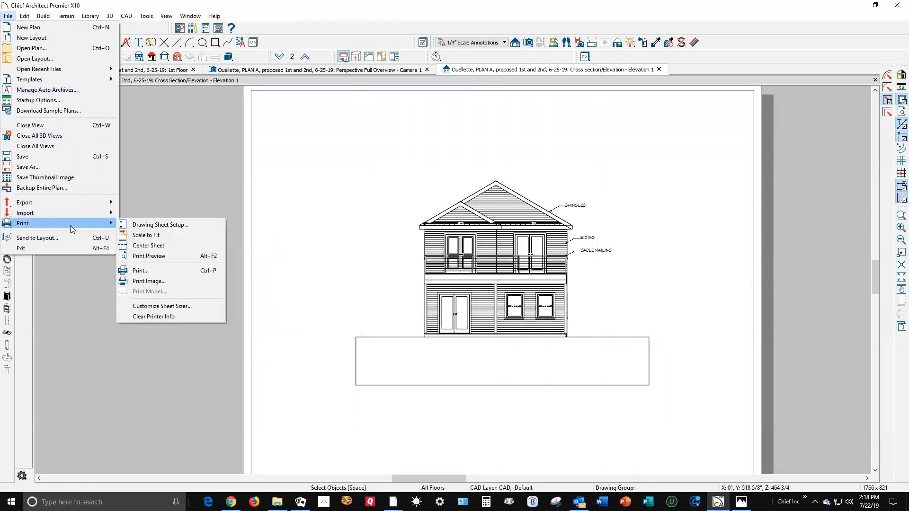
pyautogui.click(159, 271)
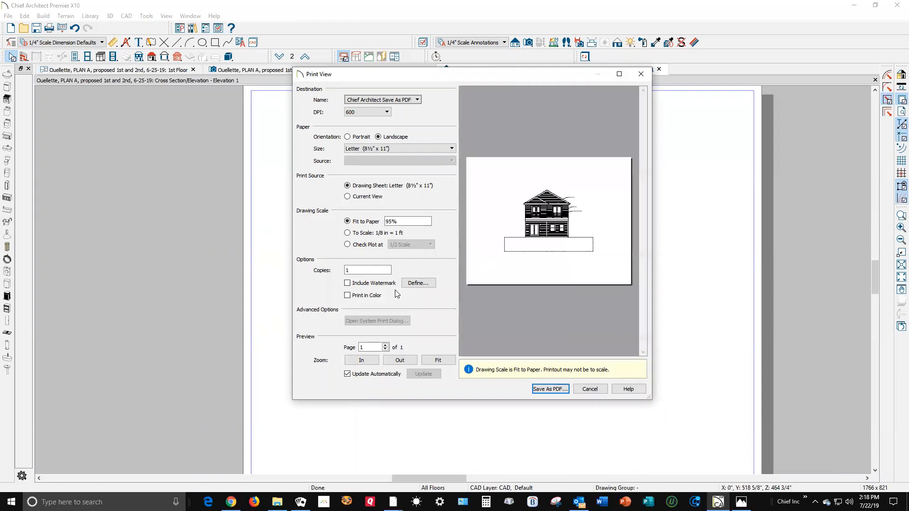
pyautogui.click(549, 388)
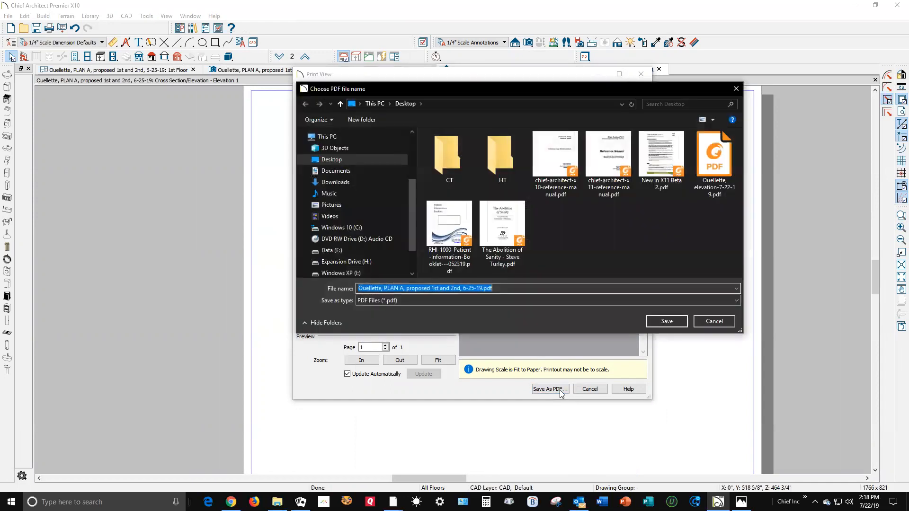
pyautogui.click(729, 149)
pyautogui.click(667, 322)
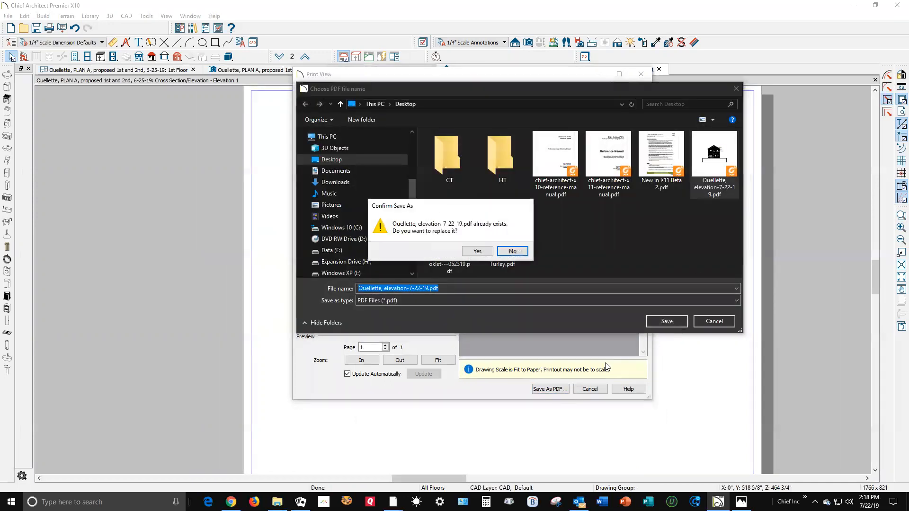
pyautogui.click(477, 251)
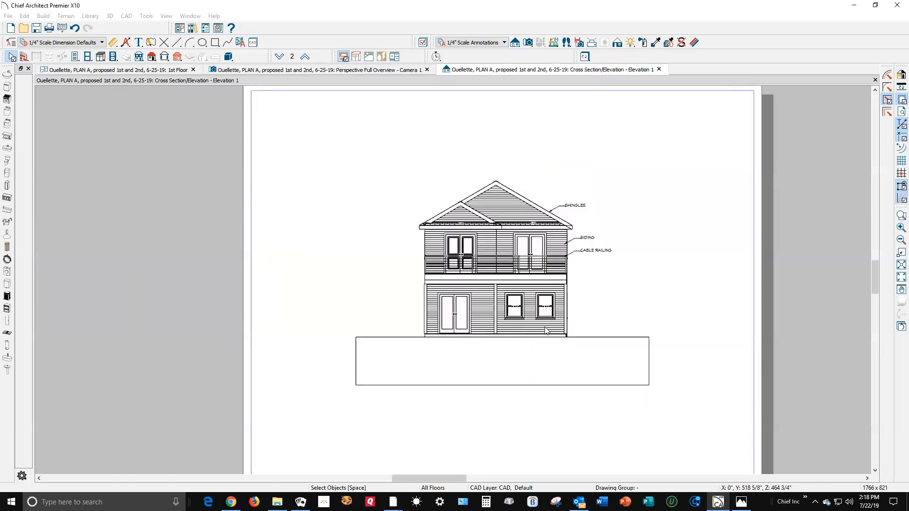
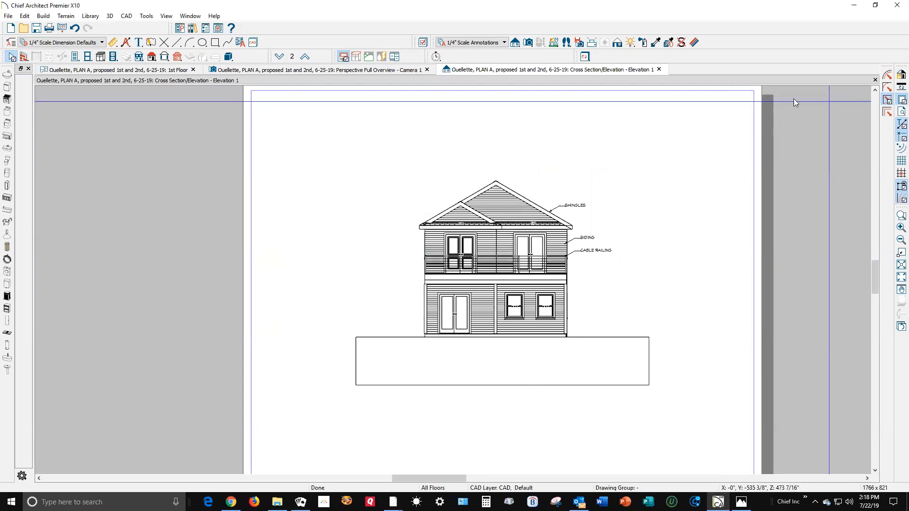
# Close the elevation view and rename the Elevation 1 camera in the plan as ELEVATION.
pyautogui.click(874, 80)
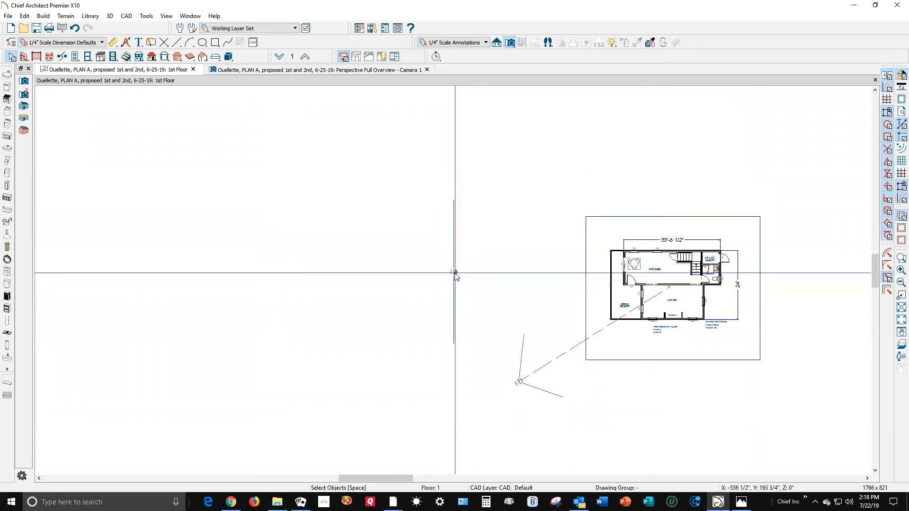
pyautogui.scroll(6, 455, 275)
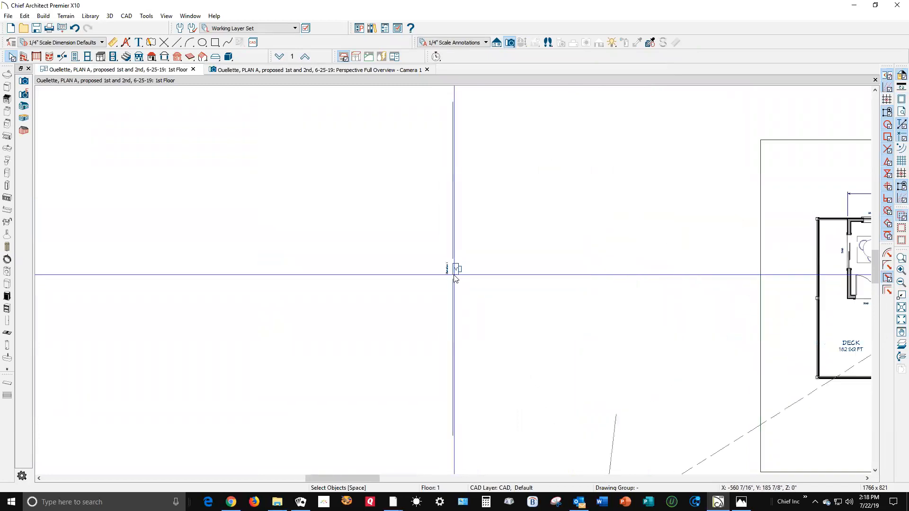
pyautogui.rightClick(459, 264)
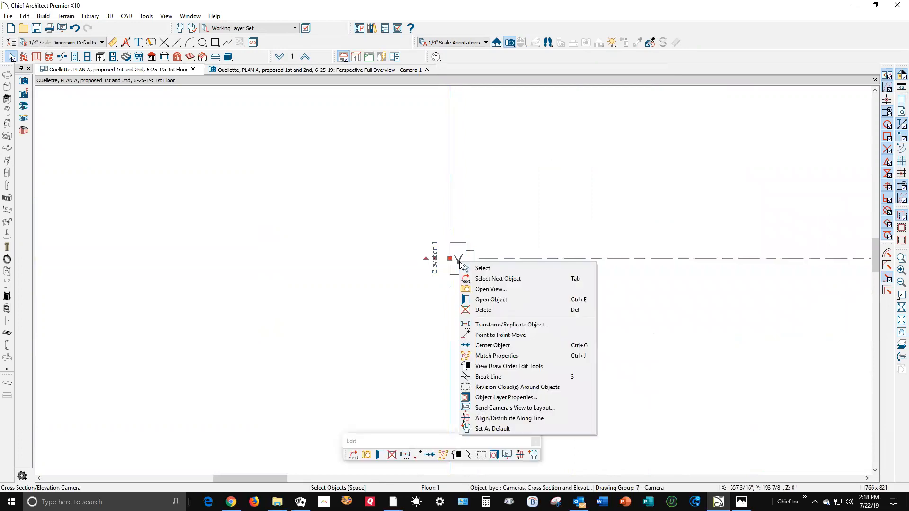
pyautogui.click(516, 300)
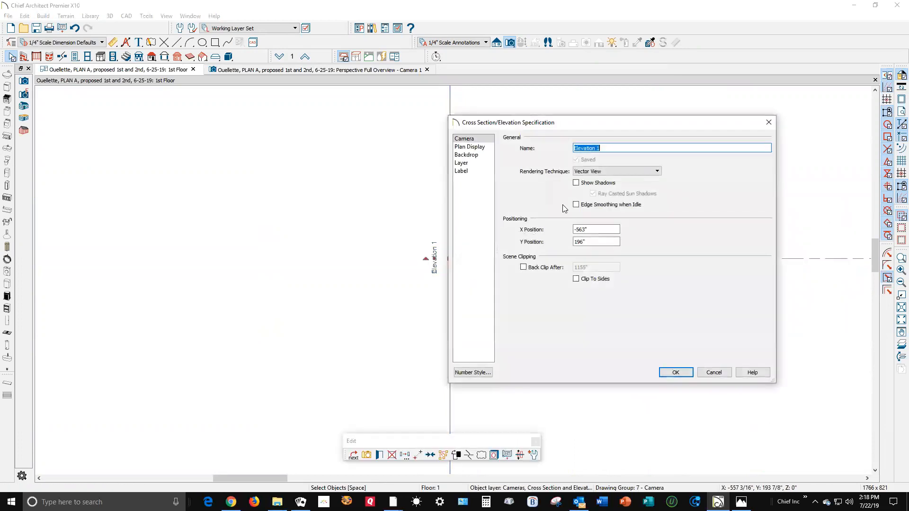
pyautogui.write('el')
# Display the elevation camera as a callout labeled ELEVATION, with automatic text below the line turned off.
pyautogui.click(469, 148)
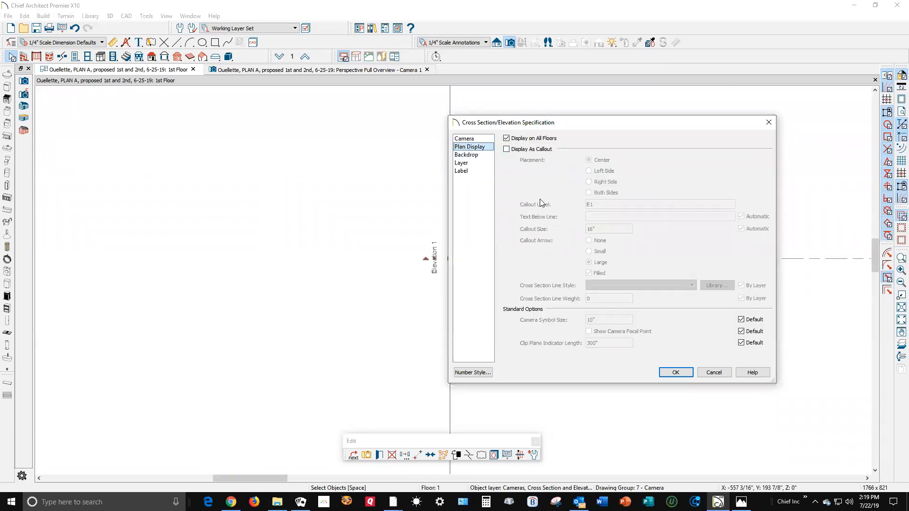
pyautogui.click(514, 151)
pyautogui.click(748, 219)
pyautogui.doubleClick(609, 205)
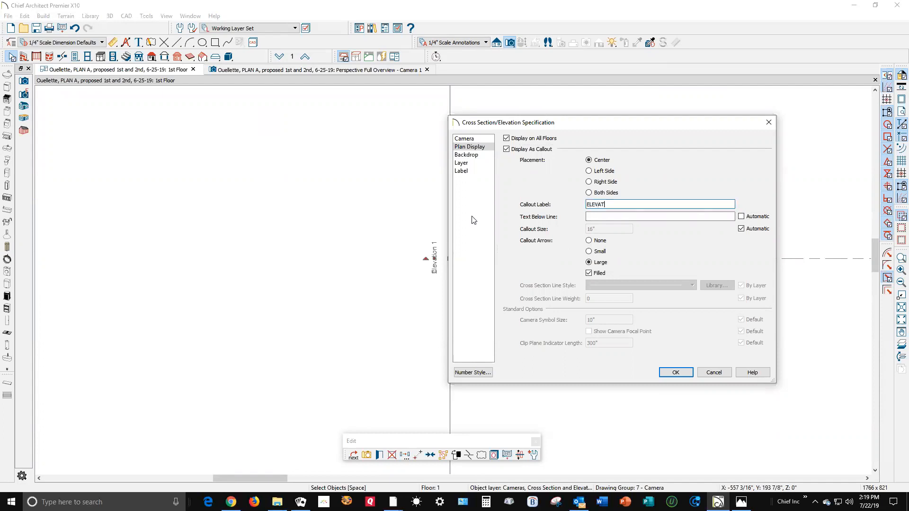
pyautogui.write('ELEVATION')
pyautogui.click(675, 373)
pyautogui.scroll(5, 434, 321)
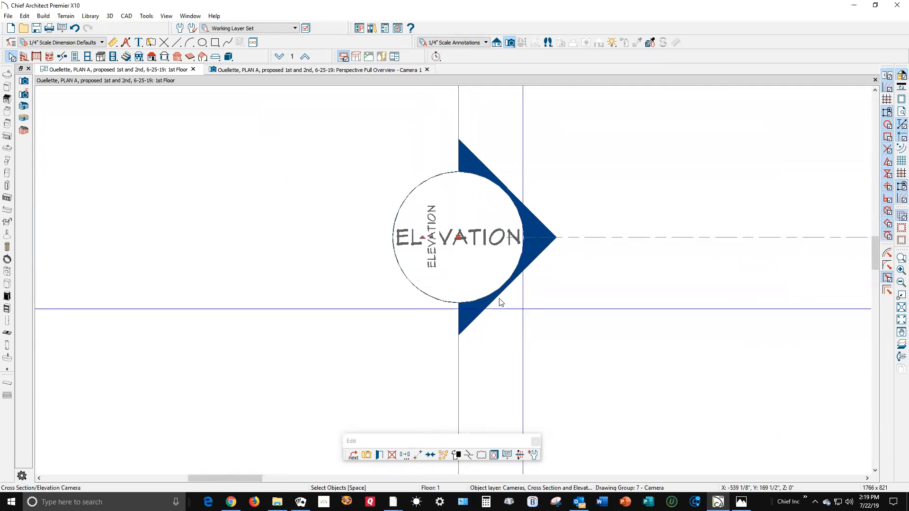
pyautogui.click(411, 308)
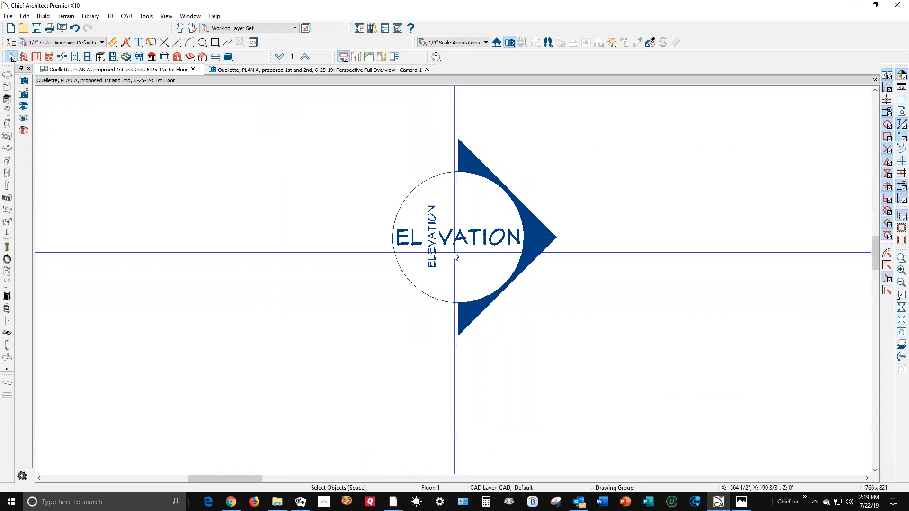
# Turn off display of the "Cameras, Labels" layer in the Working Layer Set.
pyautogui.click(305, 29)
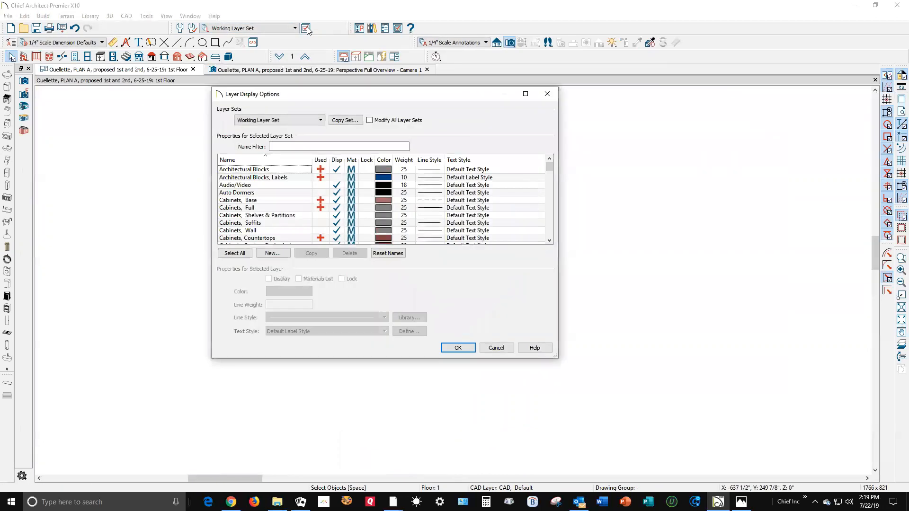
pyautogui.click(319, 199)
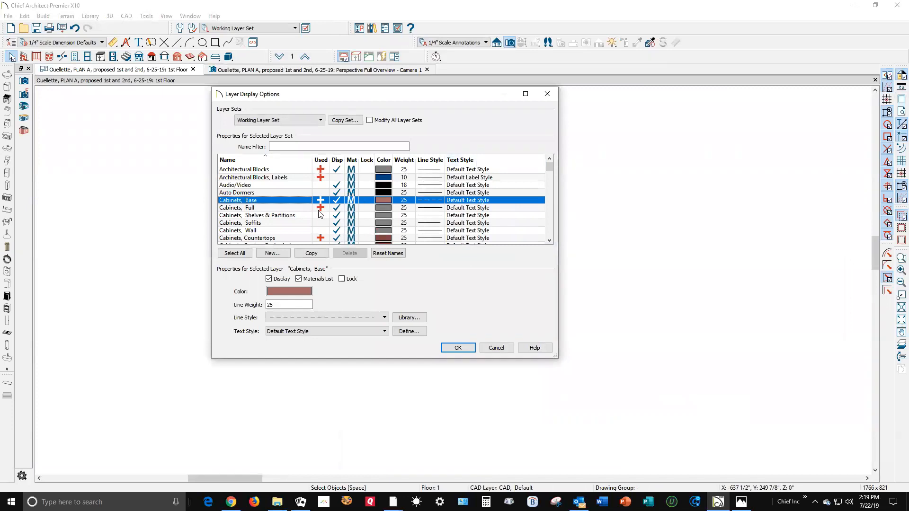
pyautogui.scroll(-2, 320, 213)
pyautogui.scroll(-1, 320, 214)
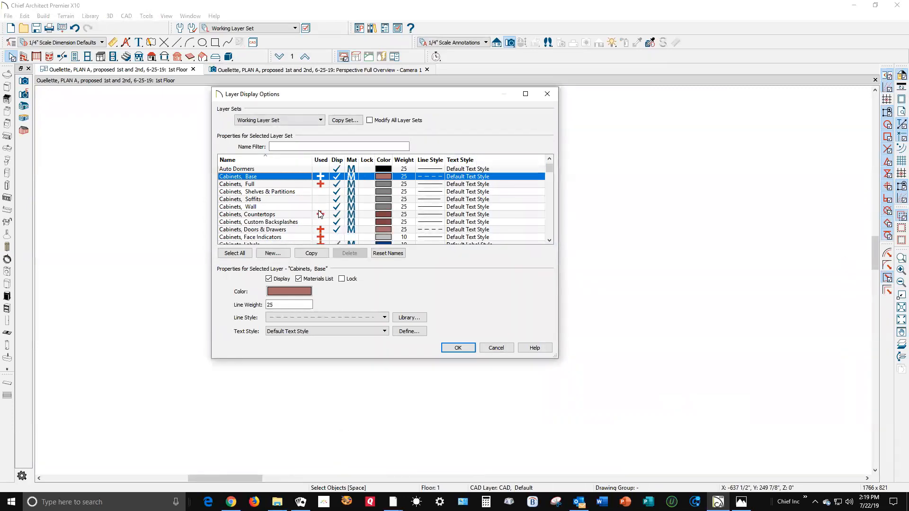
pyautogui.scroll(-4, 320, 214)
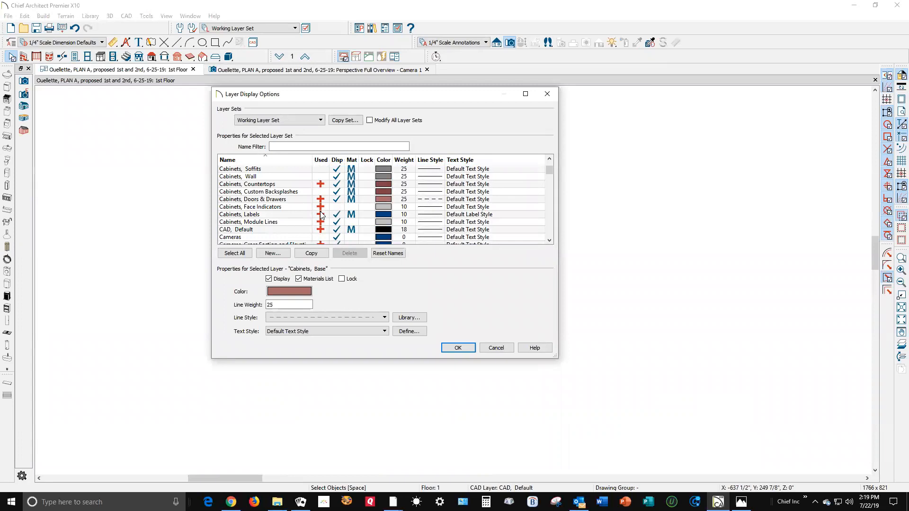
pyautogui.scroll(-1, 348, 198)
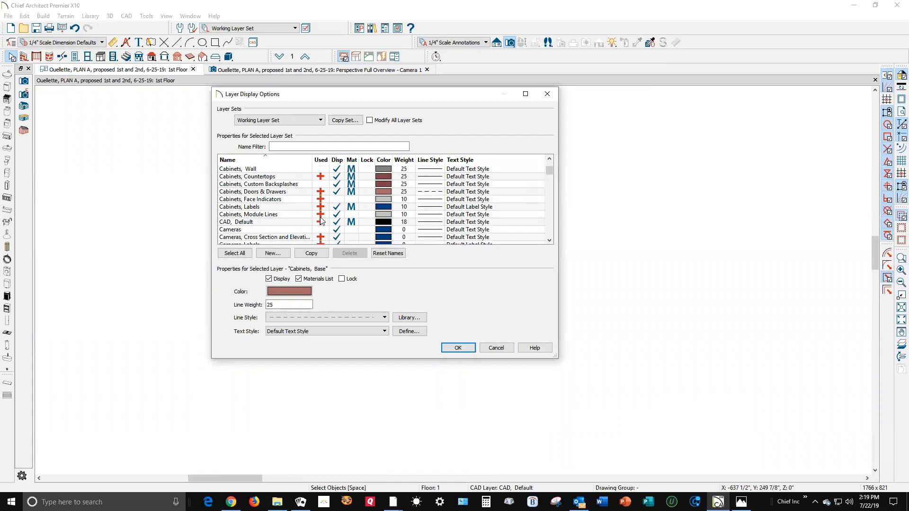
pyautogui.scroll(-2, 321, 219)
pyautogui.click(336, 230)
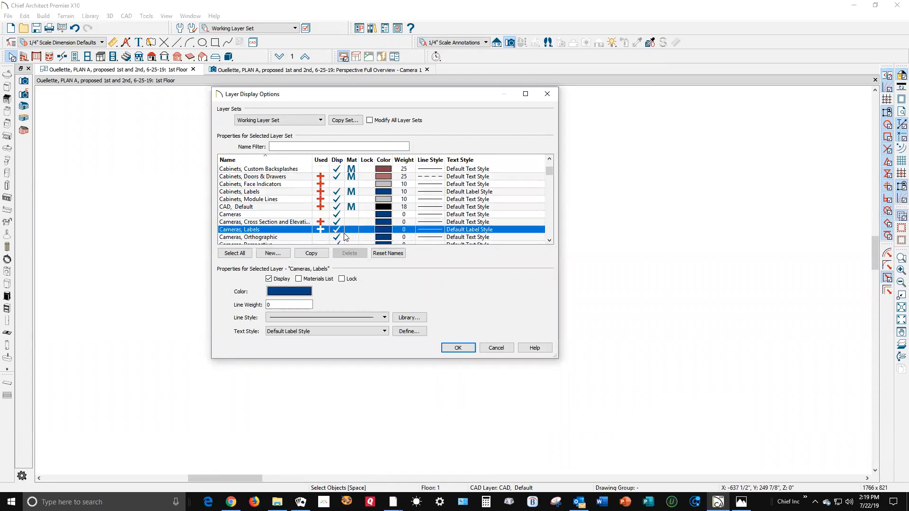
pyautogui.click(457, 348)
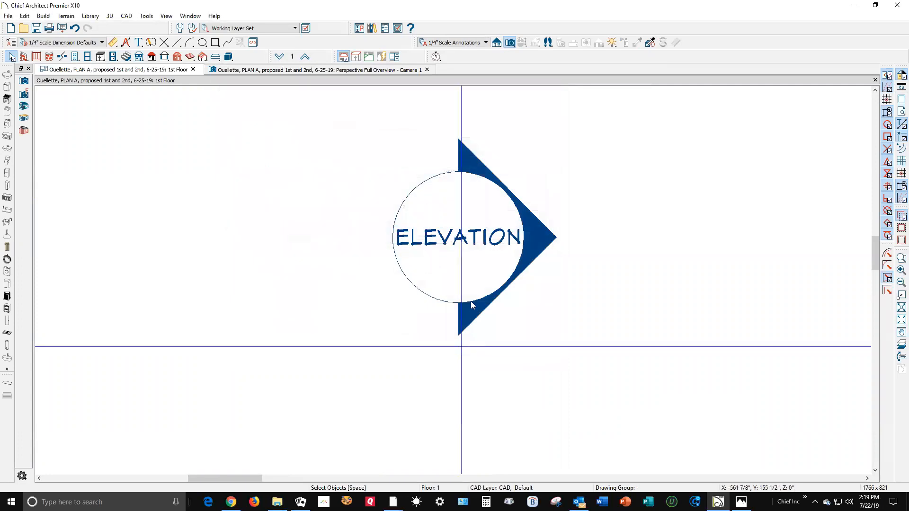
# Remove the Perspective Full Overview camera and its view from the first-floor plan, and save the plan file.
pyautogui.scroll(-4, 420, 253)
pyautogui.scroll(4, 420, 254)
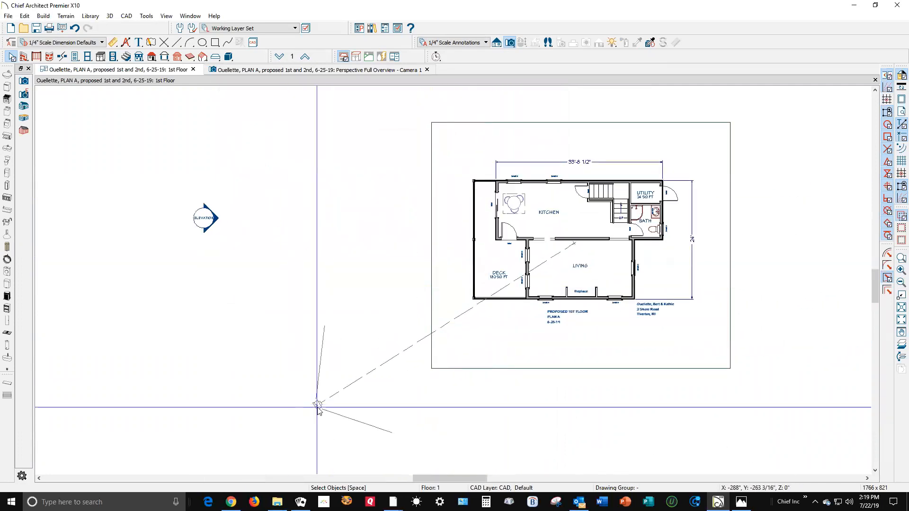
pyautogui.doubleClick(317, 407)
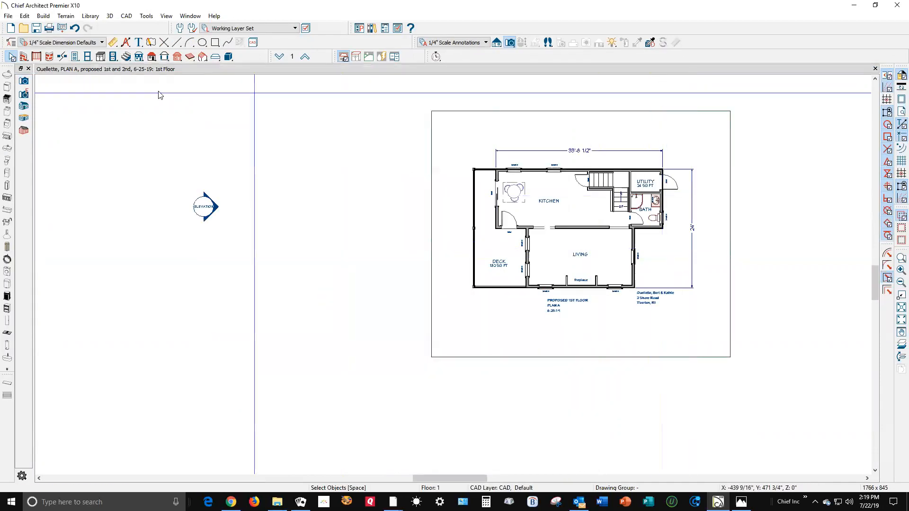
pyautogui.click(8, 16)
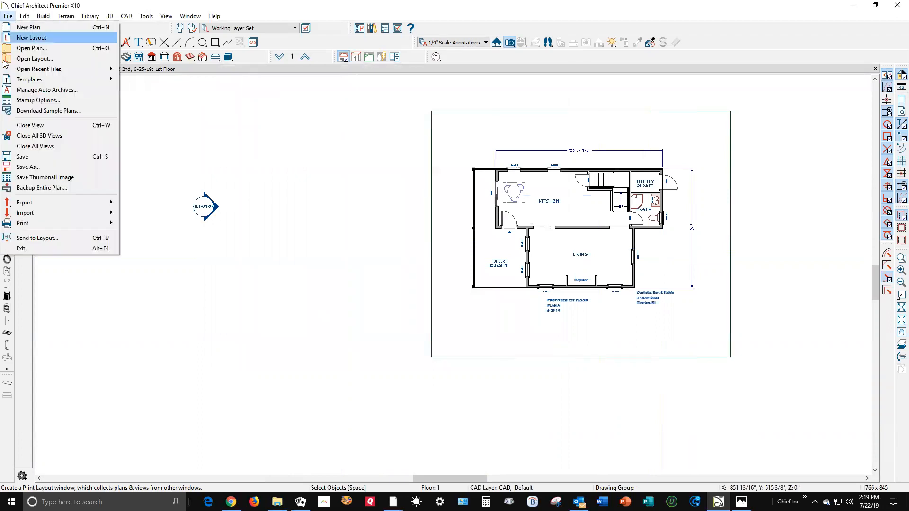
pyautogui.click(38, 156)
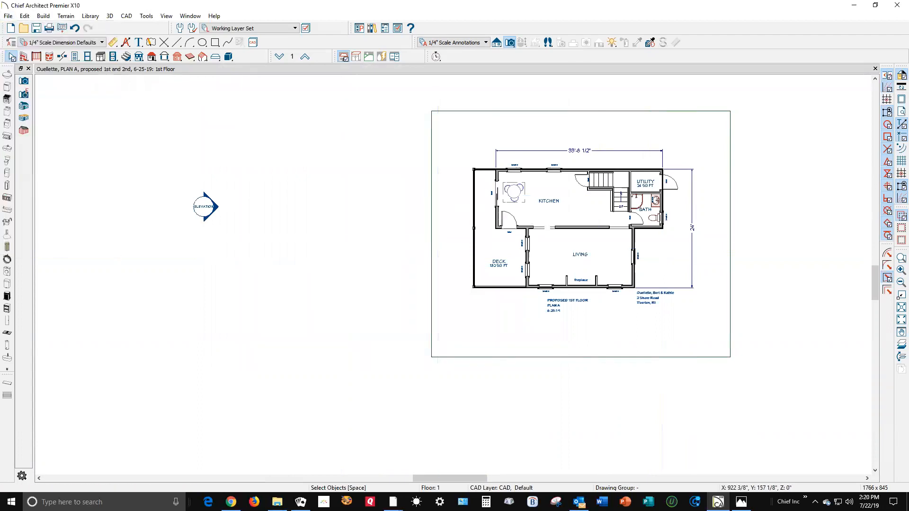